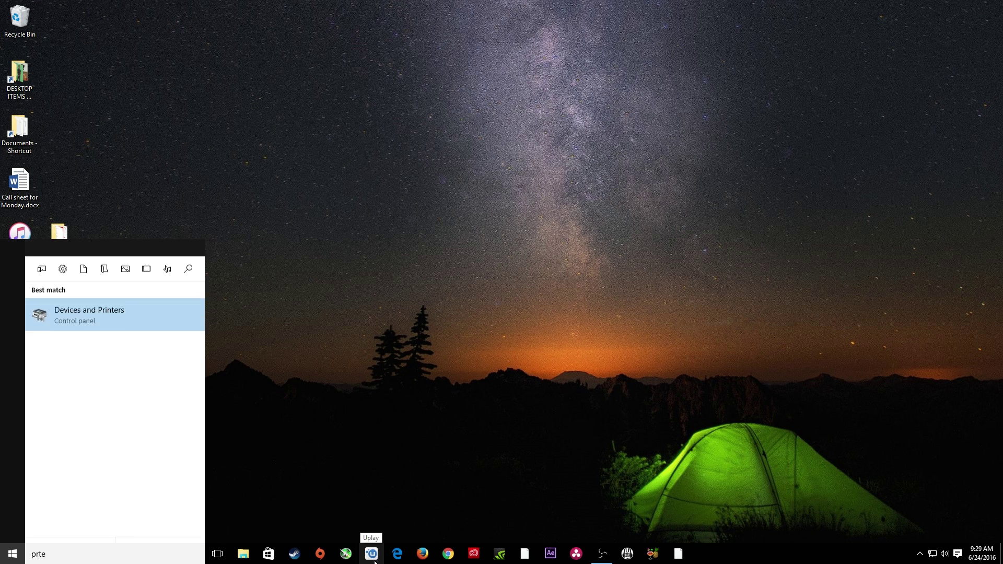
# - Launch Premiere Pro and start a new project from its start screen, without converting the existing RUSSIAN EDIT project
pyautogui.press('Return')
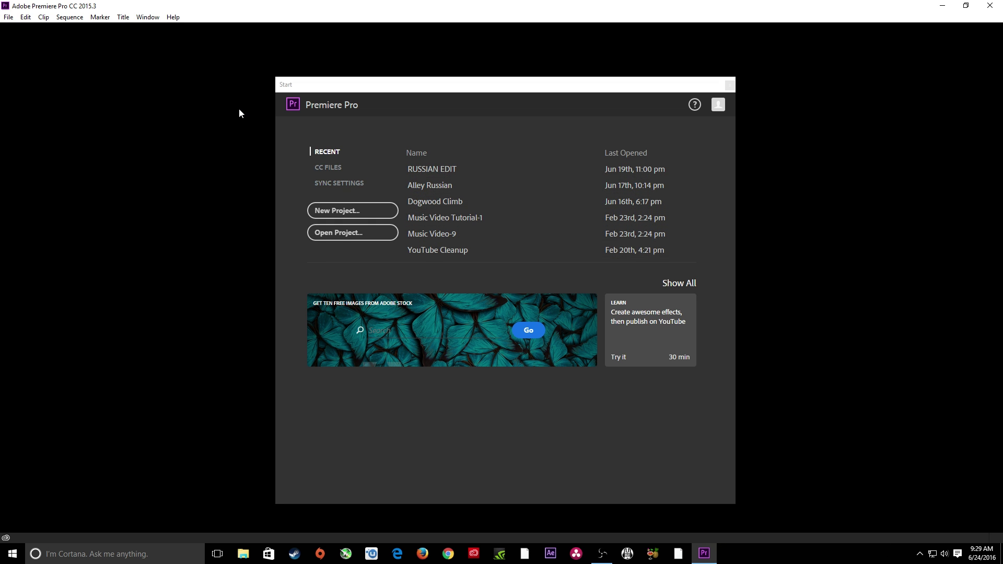
pyautogui.click(432, 171)
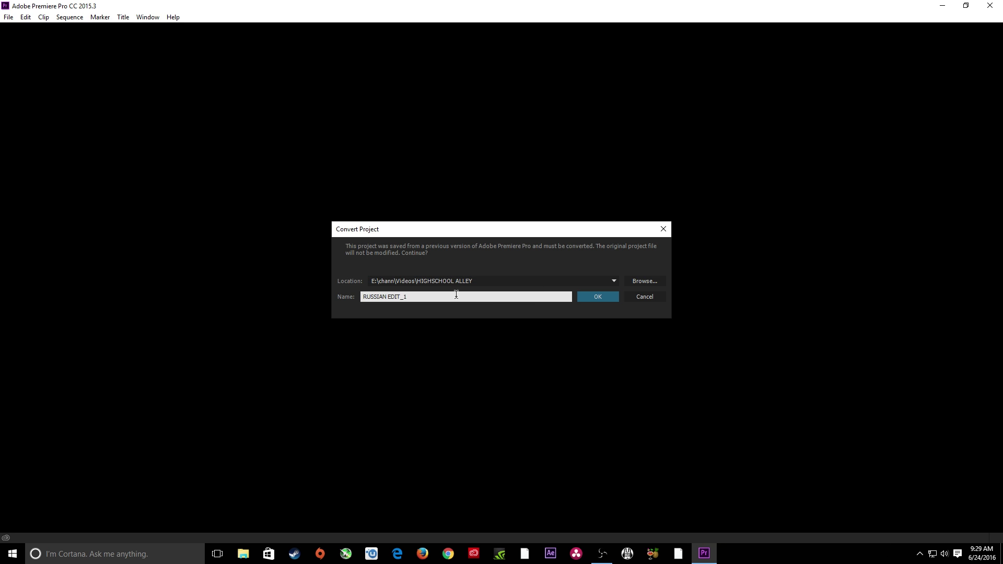
pyautogui.click(651, 296)
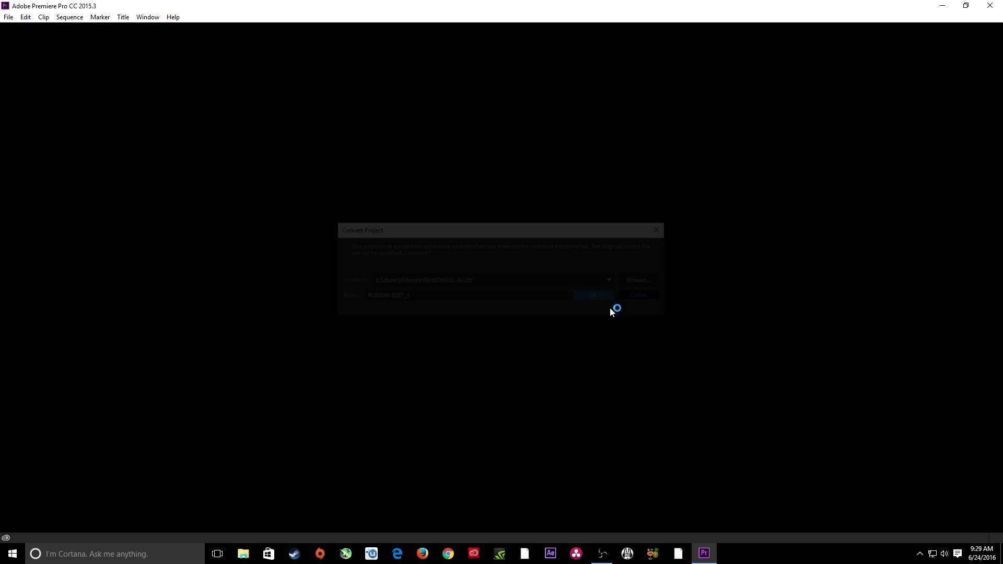
pyautogui.click(381, 212)
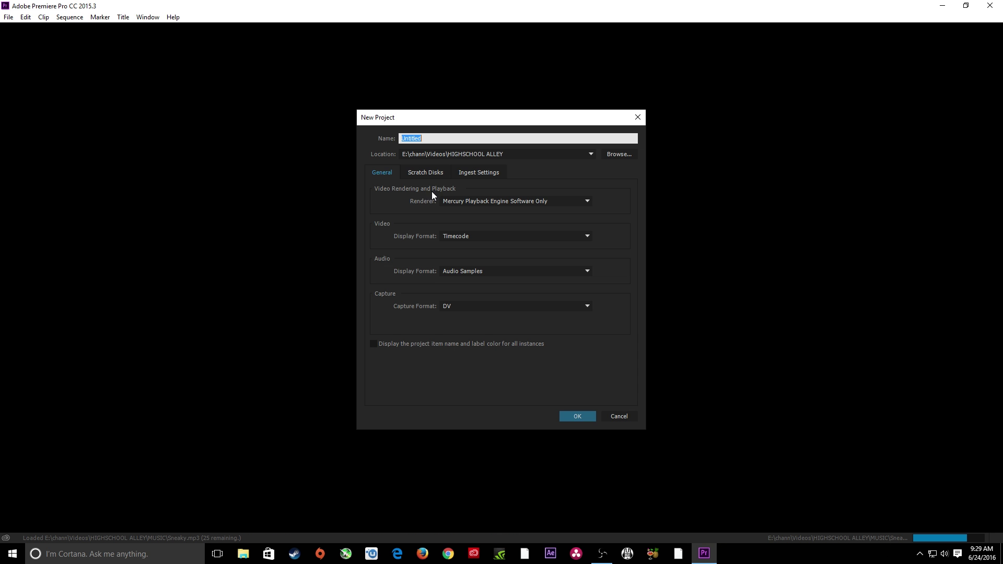
# - Enable ingest for the new project and choose Create Proxies with the 1024x540 GoPro CineForm preset
pyautogui.click(469, 171)
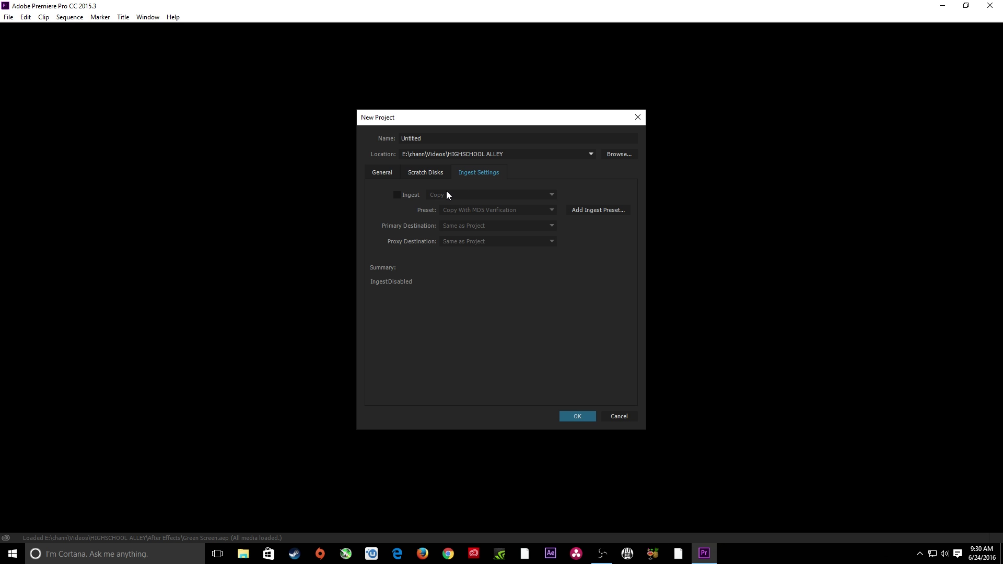
pyautogui.press('XF86AudioLowerVolume')
pyautogui.click(399, 196)
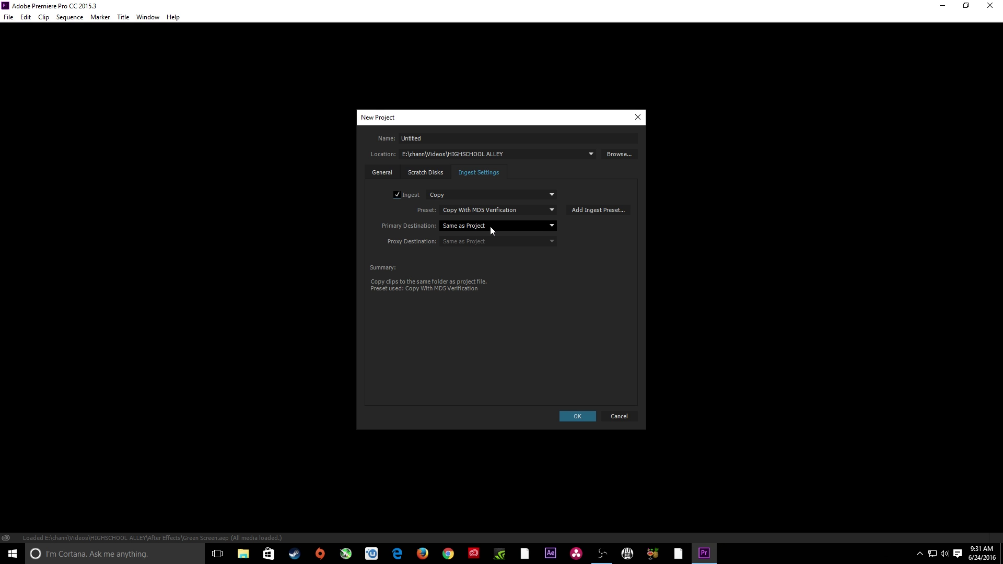
pyautogui.click(464, 199)
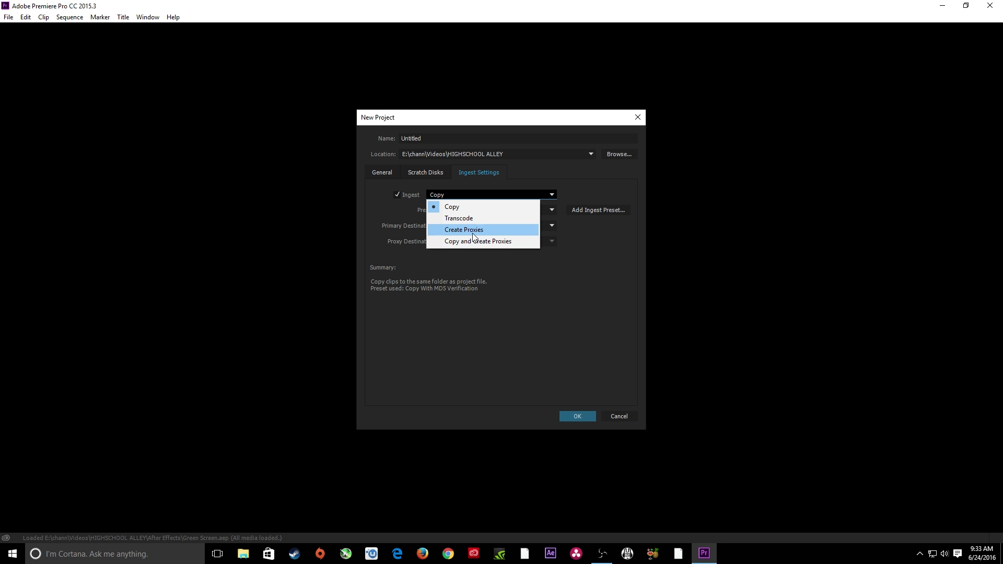
pyautogui.click(475, 235)
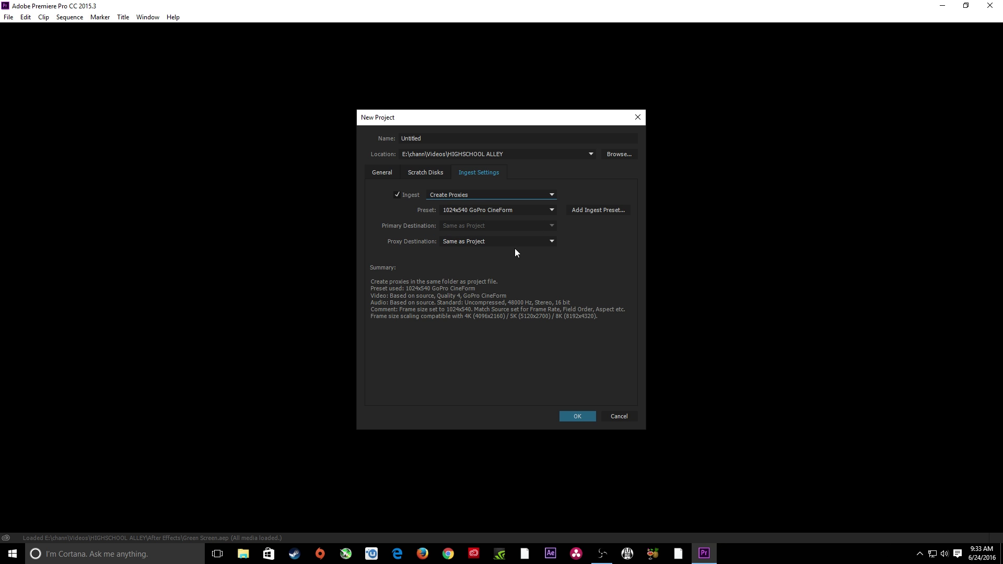
pyautogui.click(491, 211)
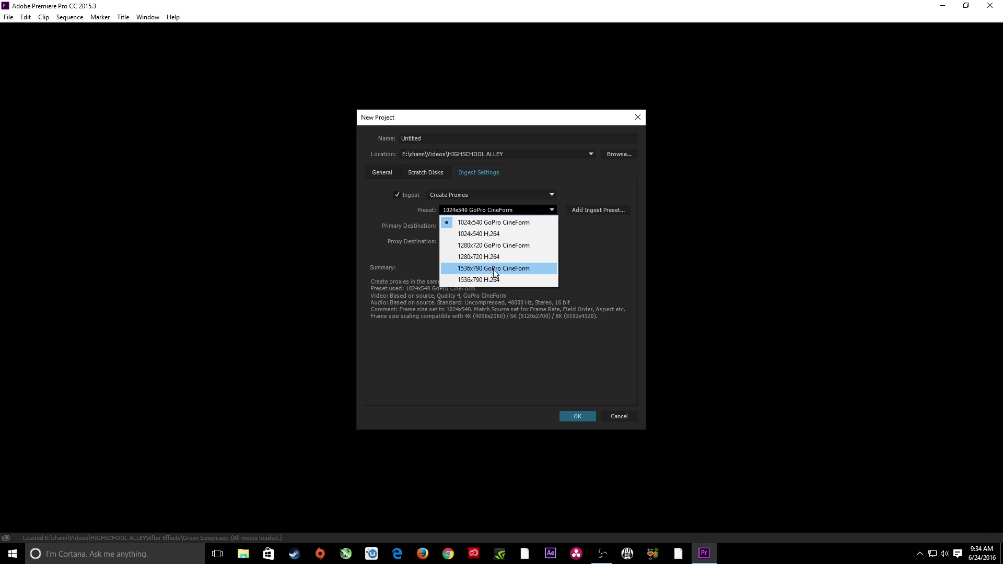
pyautogui.click(582, 239)
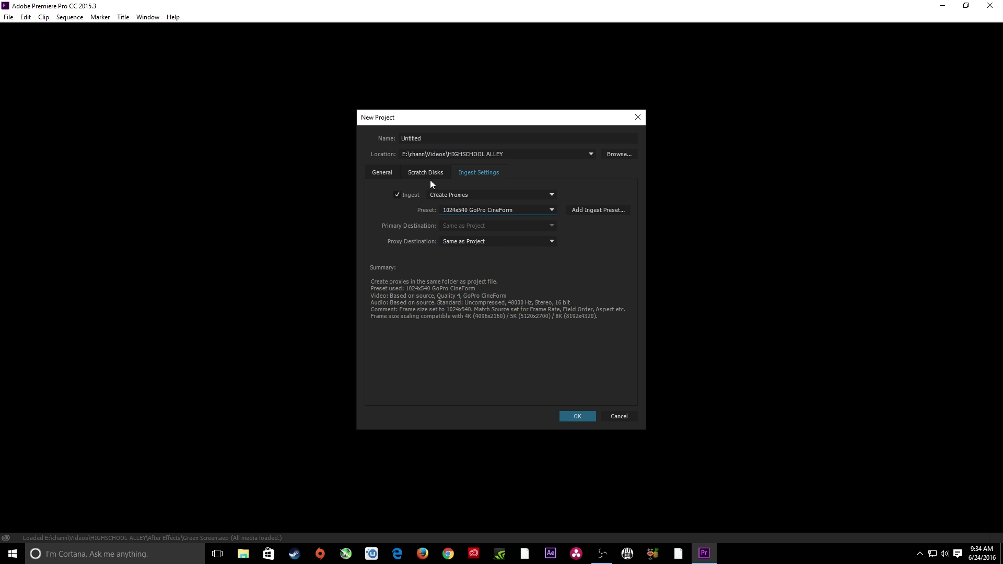
# - Browse the project location to the Go Forth (G:) drive and create a folder there named PROXY PRACTICE
pyautogui.click(619, 155)
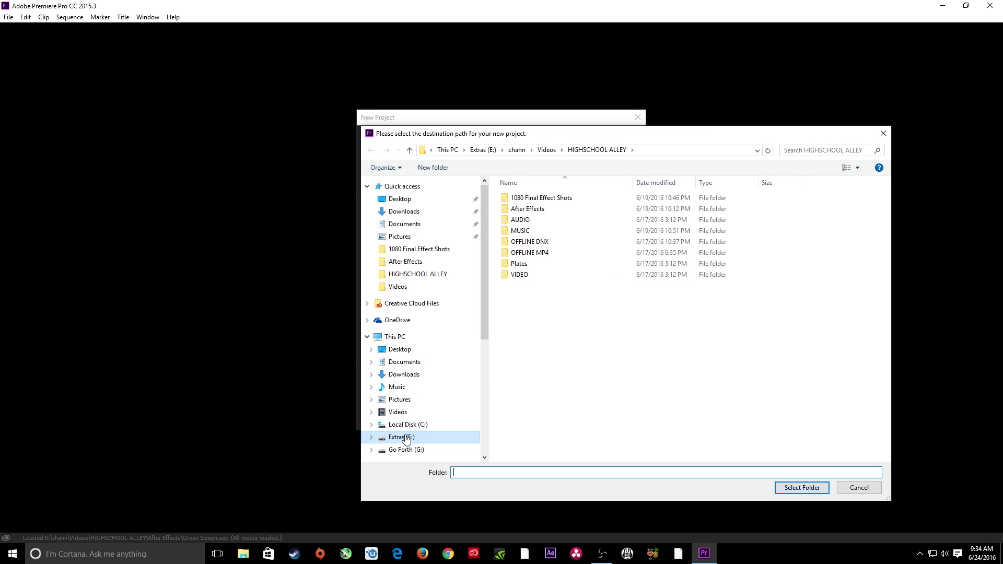
pyautogui.click(408, 450)
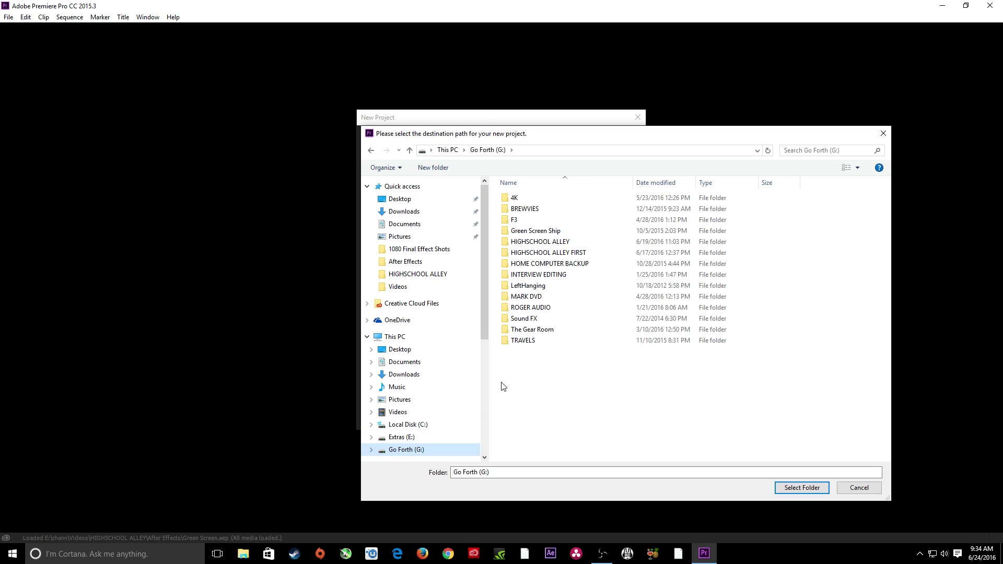
pyautogui.rightClick(520, 366)
pyautogui.click(655, 345)
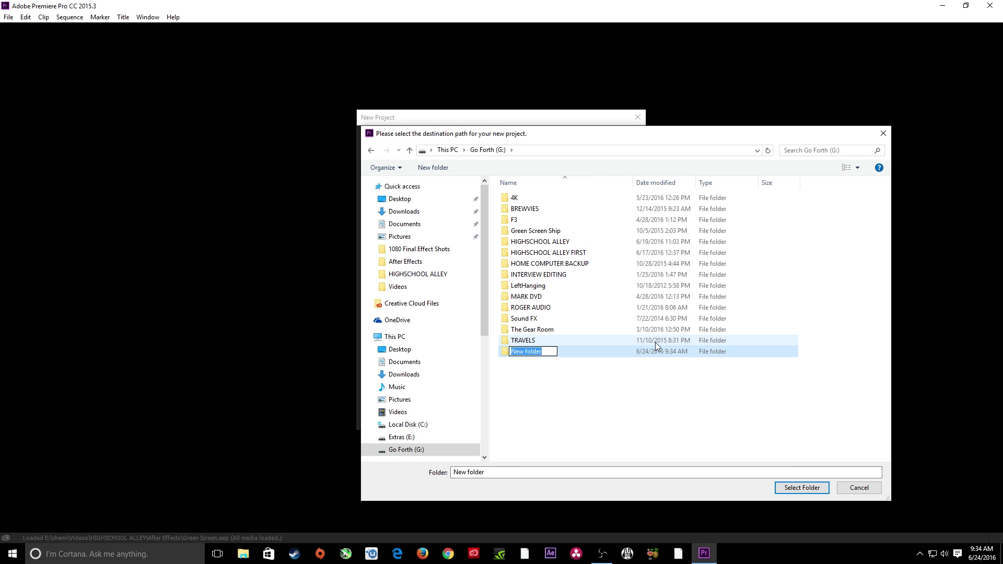
pyautogui.write('PROXY PRACTICE')
pyautogui.press('Return')
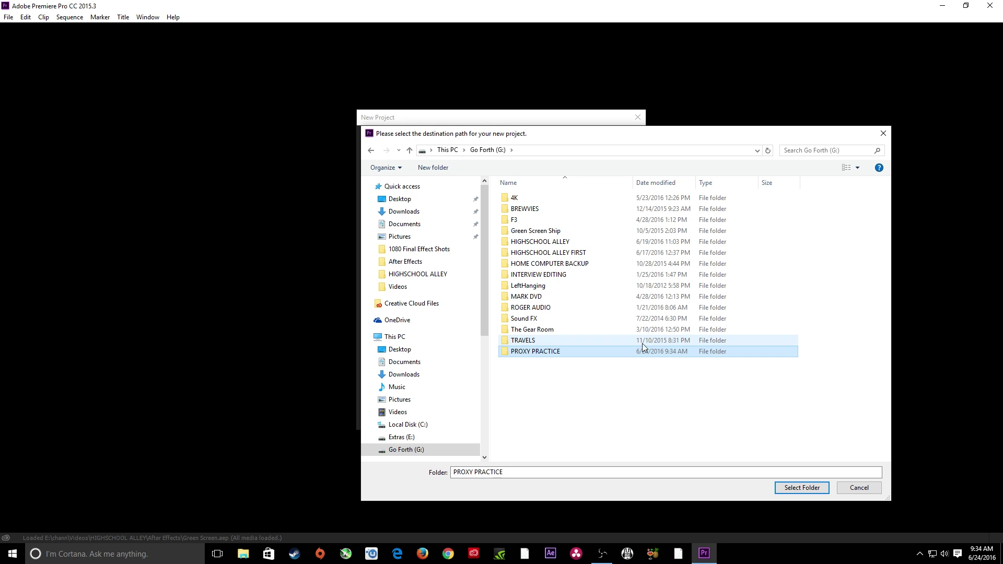
# - Create a subfolder named PROXY inside PROXY PRACTICE and select it as the project location
pyautogui.doubleClick(542, 355)
pyautogui.rightClick(526, 272)
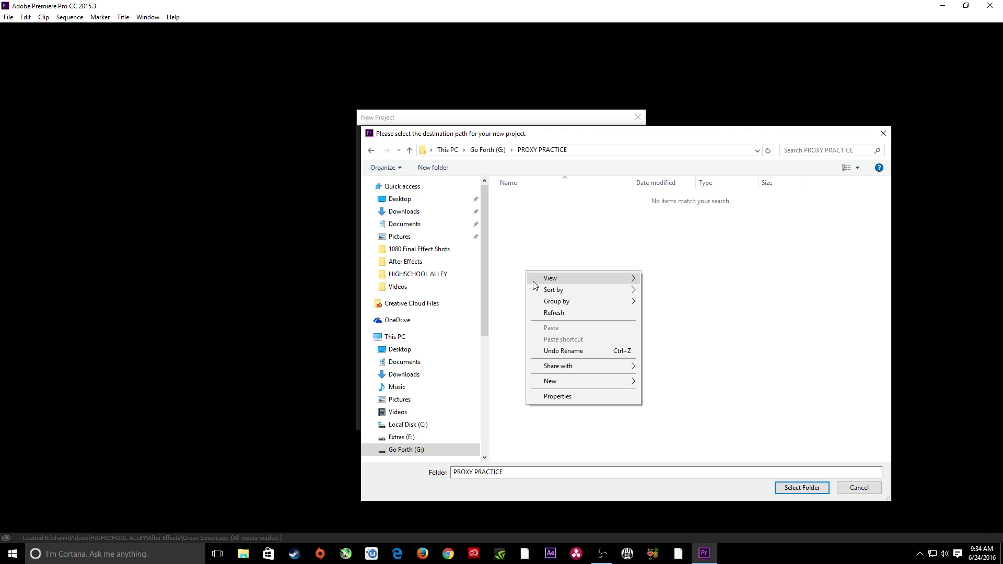
pyautogui.moveTo(562, 382)
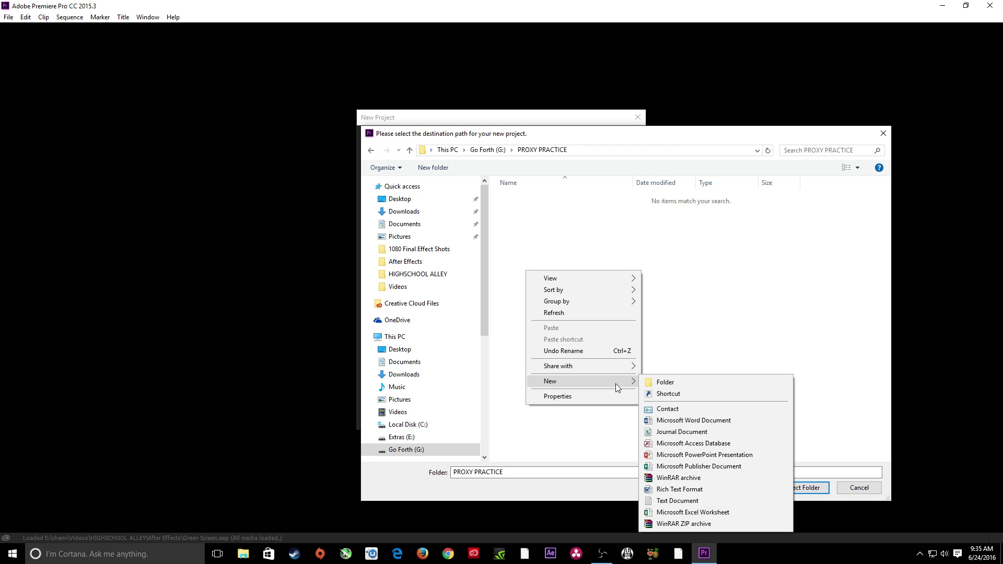
pyautogui.click(666, 383)
pyautogui.write('PROXY')
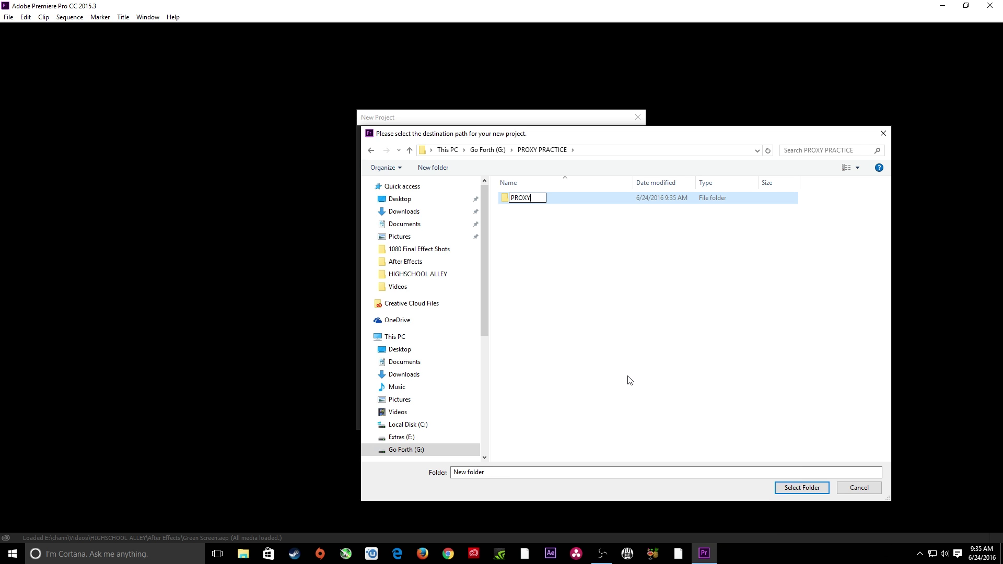
pyautogui.click(590, 317)
pyautogui.click(526, 201)
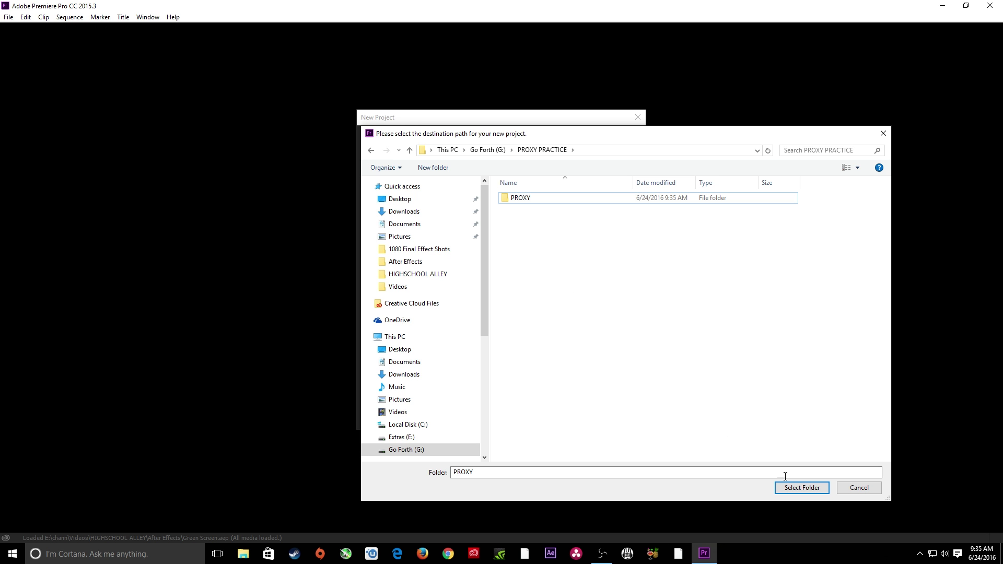
pyautogui.click(803, 488)
# - Name the project Proxy Practice and set its proxy destination to G:\PROXY PRACTICE\PROXY
pyautogui.write('Proxy Practice')
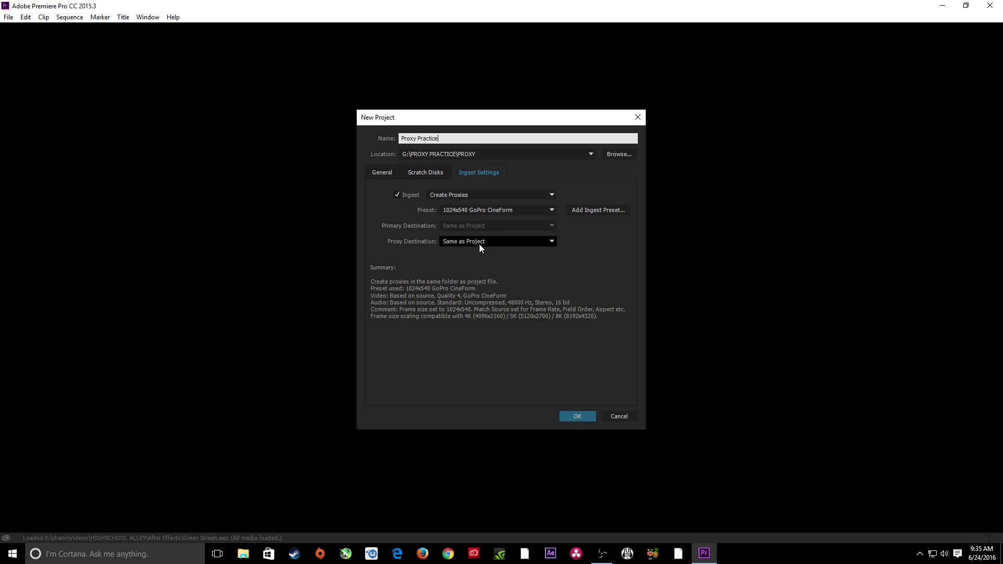
pyautogui.click(480, 244)
pyautogui.click(496, 289)
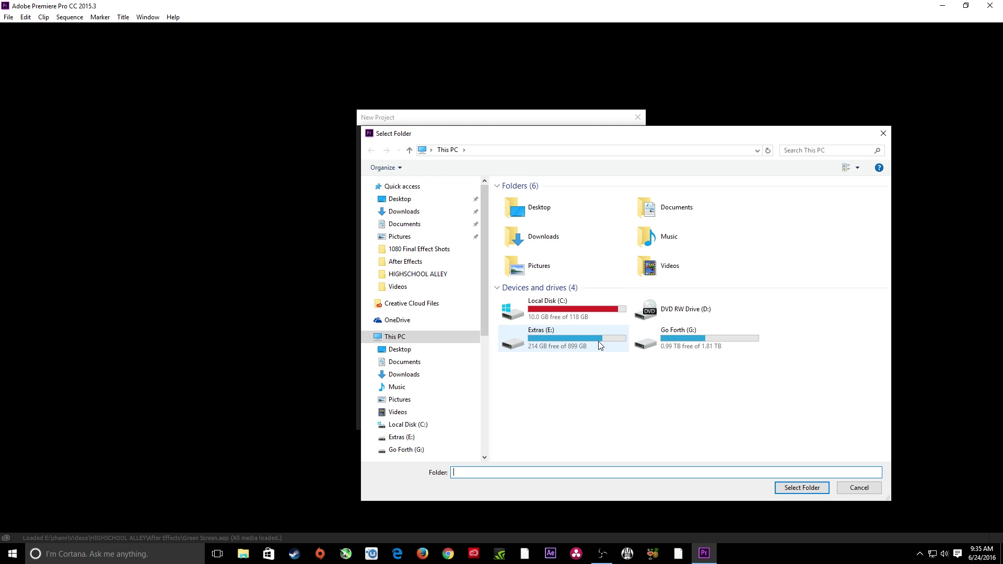
pyautogui.doubleClick(684, 339)
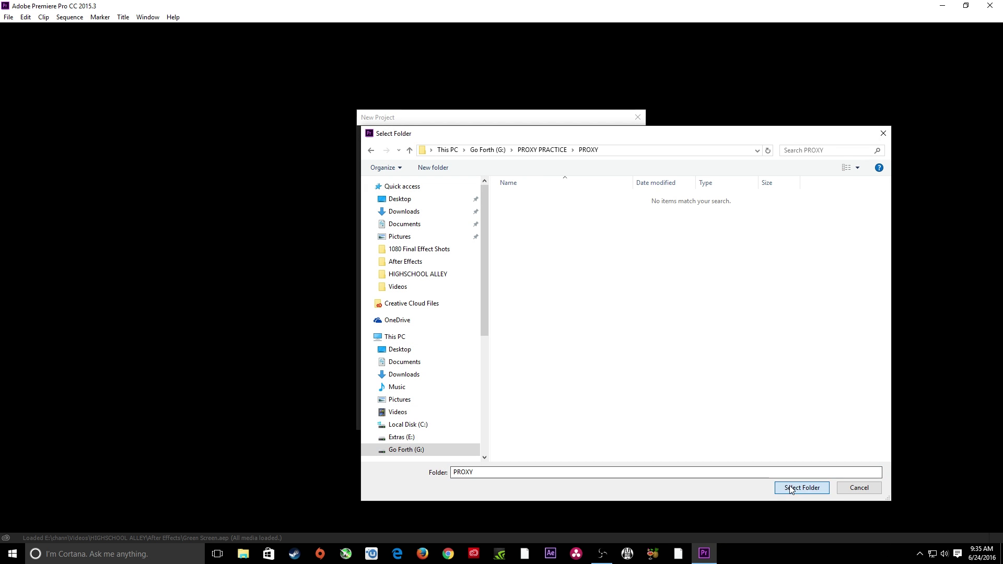
pyautogui.click(792, 489)
# - Extend the project name to Proxy Practice Project and create the project
pyautogui.click(454, 142)
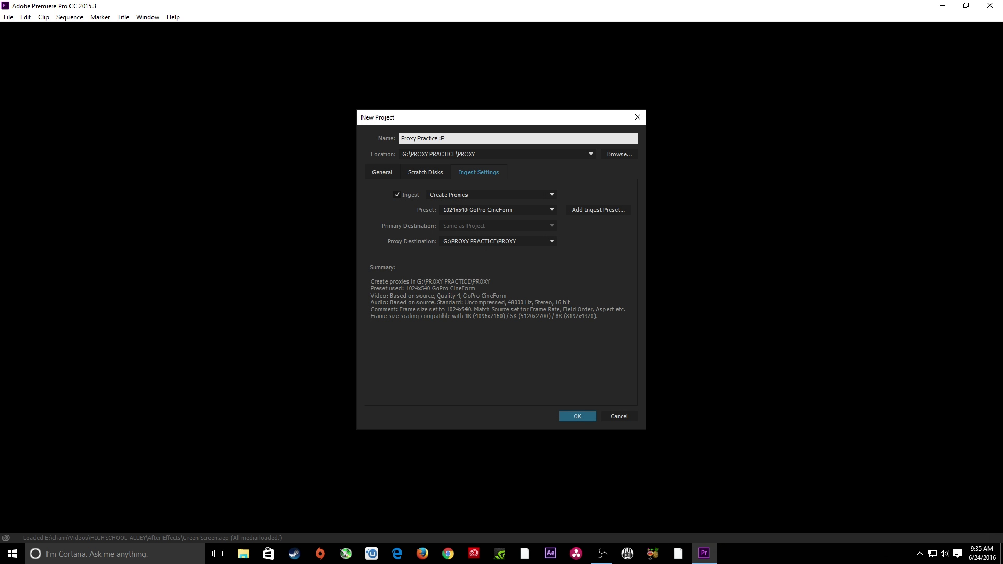
pyautogui.write('Project')
pyautogui.press('Return')
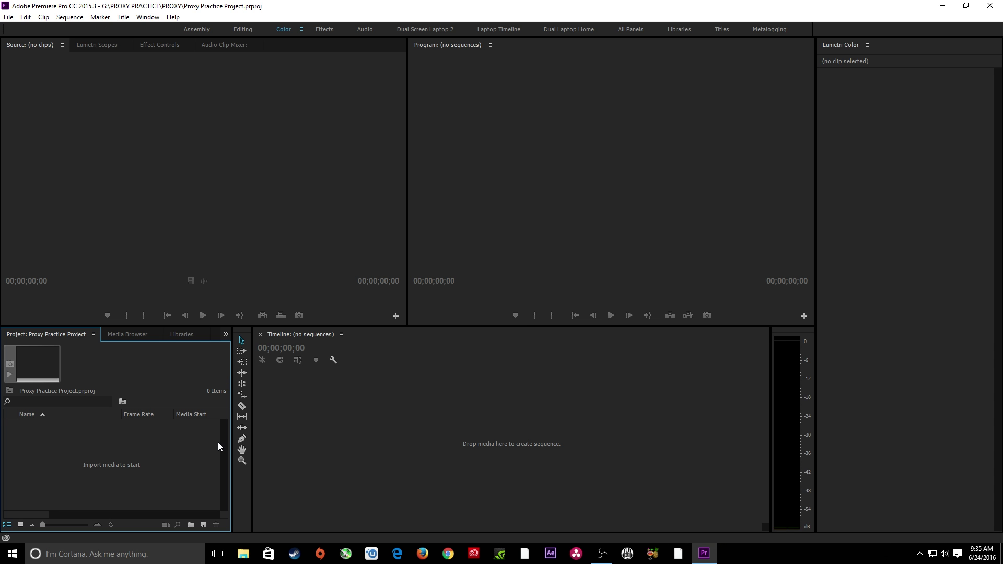
# - Find Adobe Media Encoder by searching Windows for "media" and launch it
pyautogui.press('super')
pyautogui.write('media')
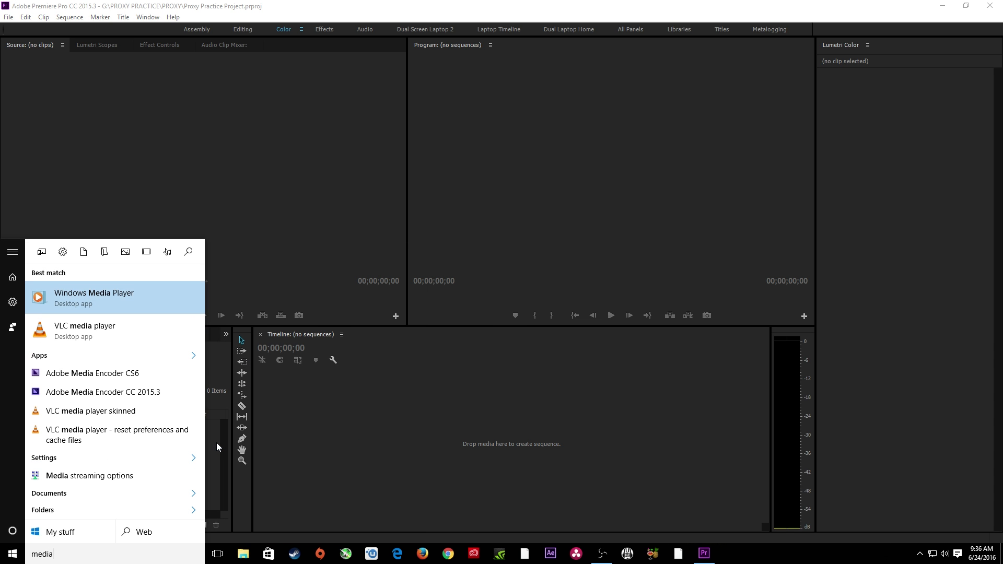
pyautogui.press('Down')
pyautogui.press('Down')
pyautogui.press('Down')
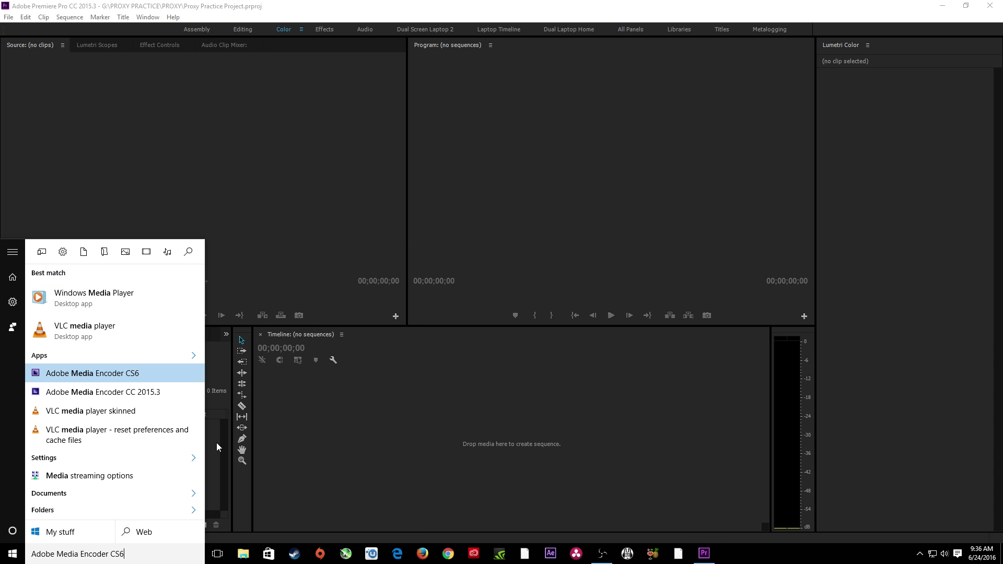
pyautogui.press('Return')
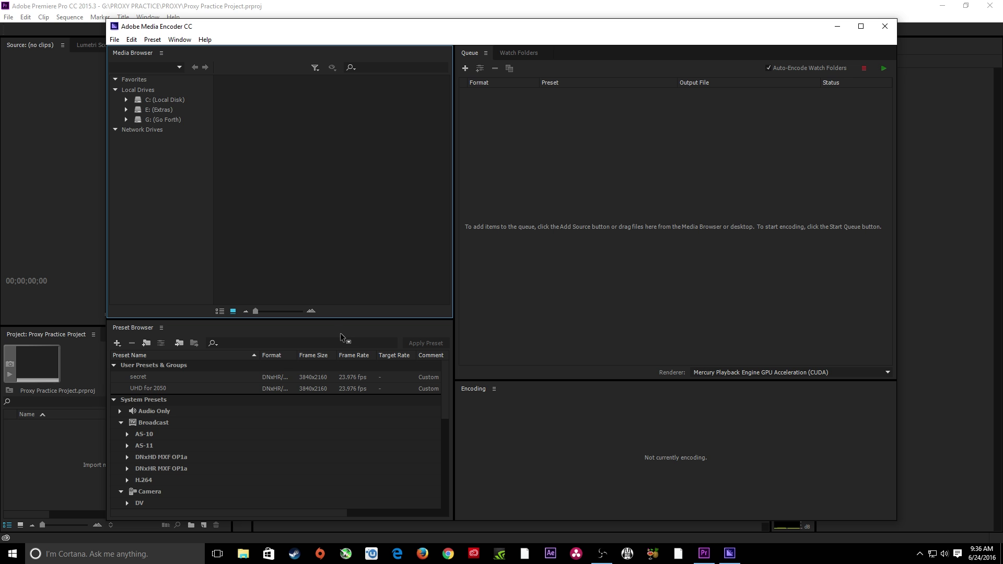
# - Maximize the Media Encoder window, enlarge the Preset Browser and look through its system presets
pyautogui.click(862, 26)
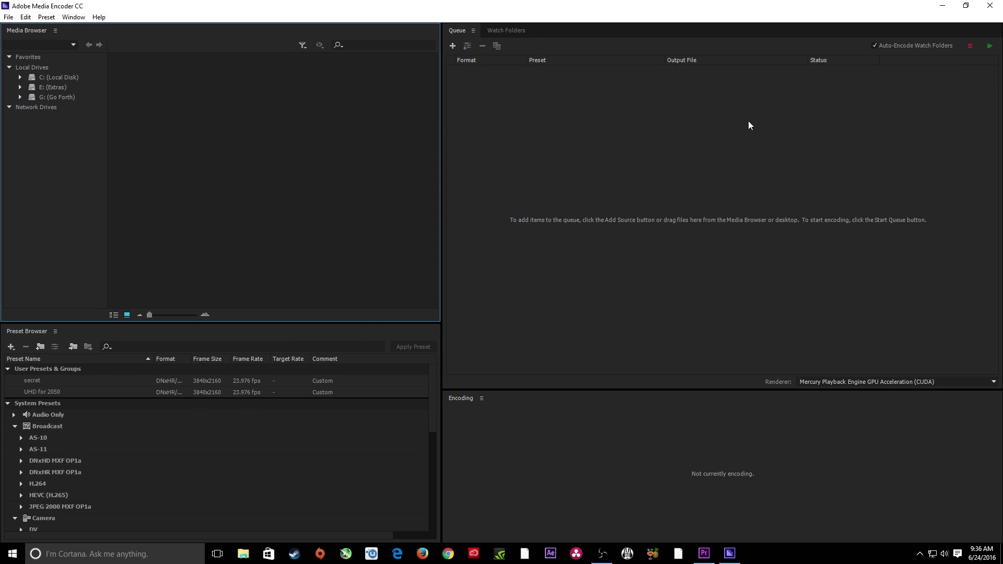
pyautogui.moveTo(258, 323); pyautogui.dragTo(262, 291)
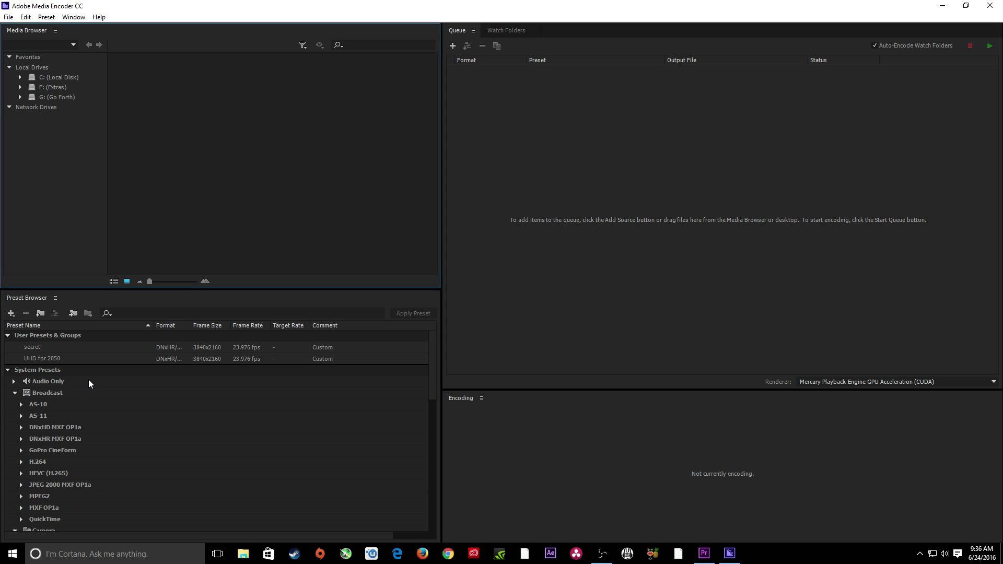
pyautogui.scroll(-1, 73, 460)
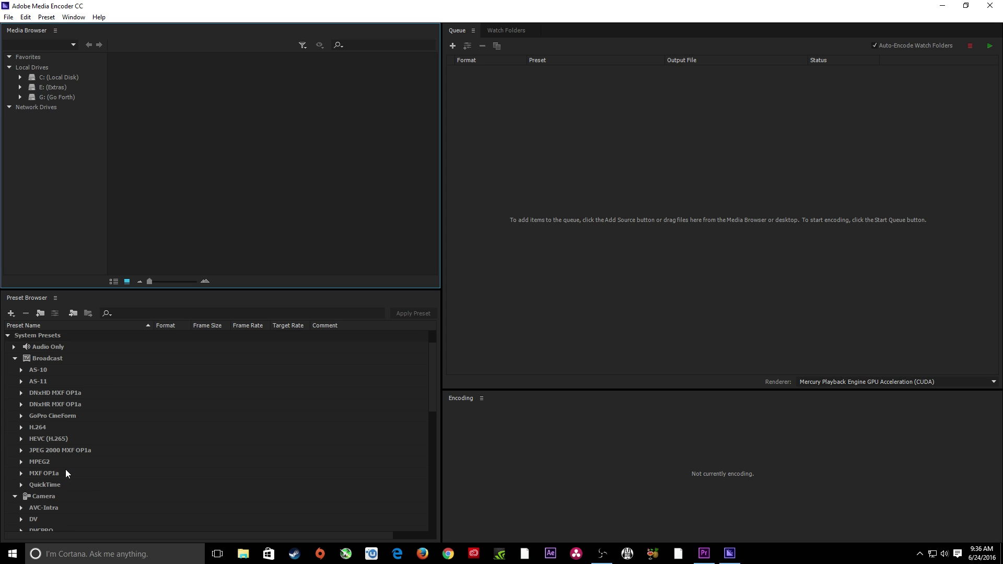
pyautogui.scroll(-1, 41, 466)
pyautogui.scroll(2, 46, 466)
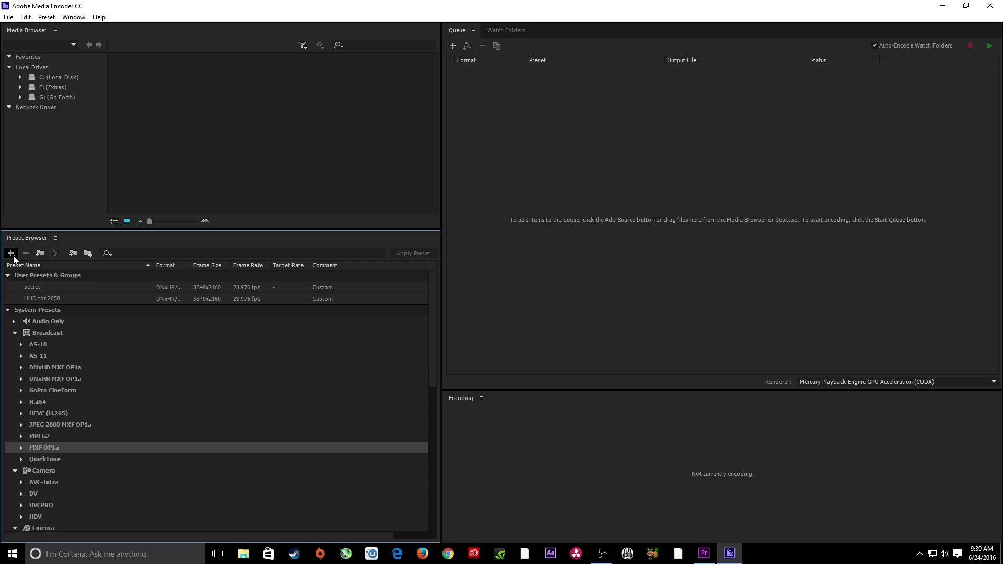
# - Create a new ingest preset and enable transcoding files to a destination
pyautogui.click(14, 258)
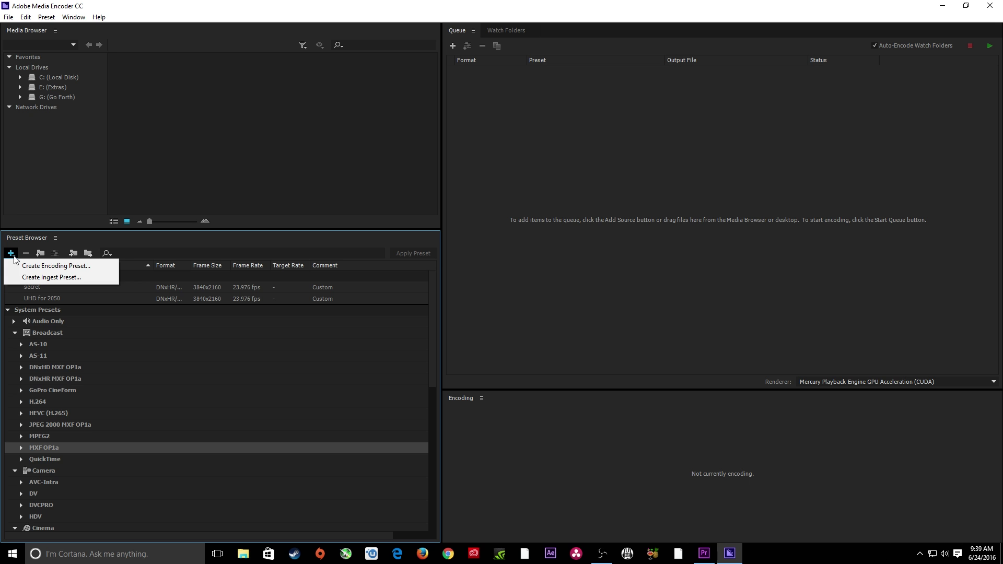
pyautogui.click(37, 277)
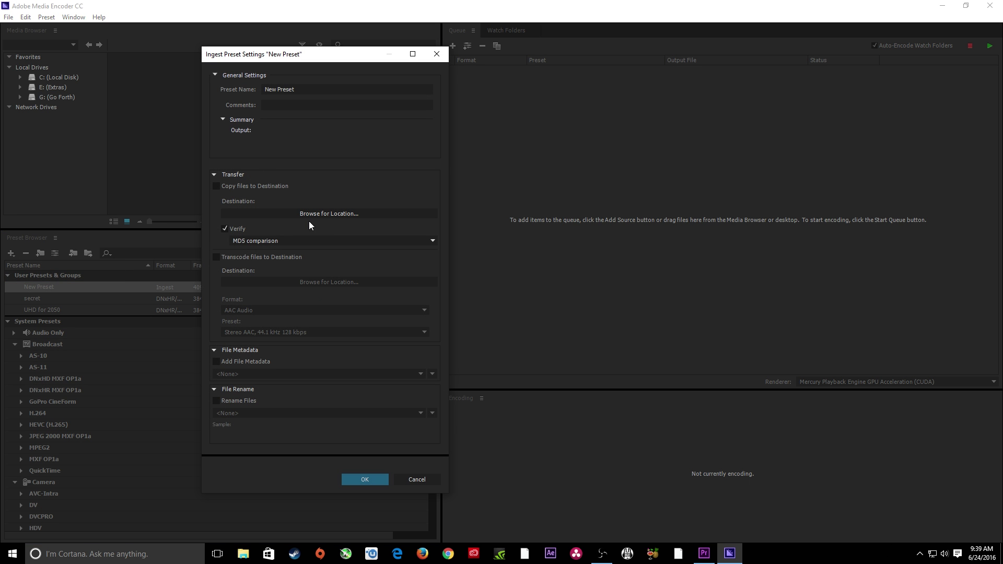
pyautogui.click(217, 259)
# - Set the transcode destination to the PROXY folder inside PROXY PRACTICE on the G: drive
pyautogui.click(315, 281)
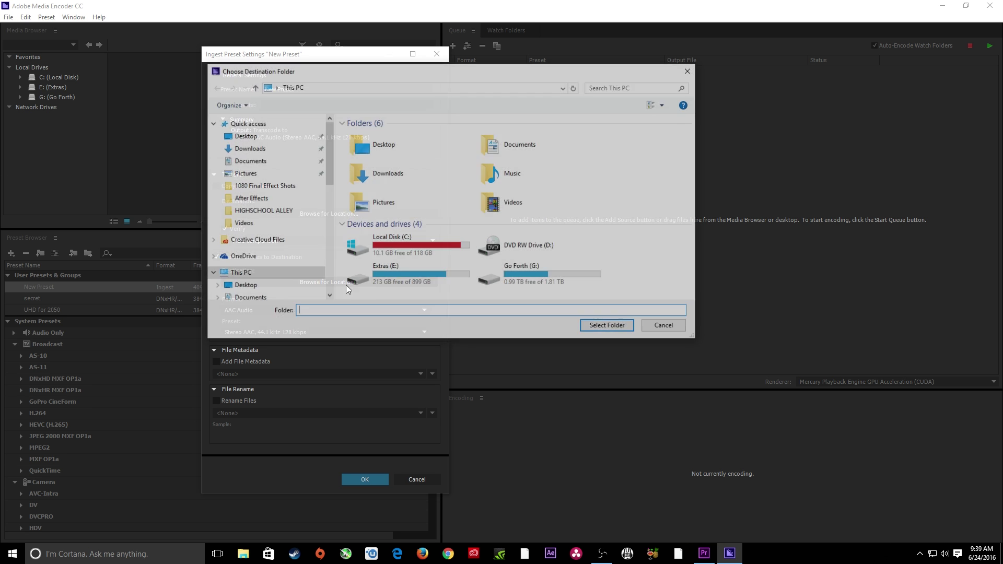
pyautogui.doubleClick(519, 274)
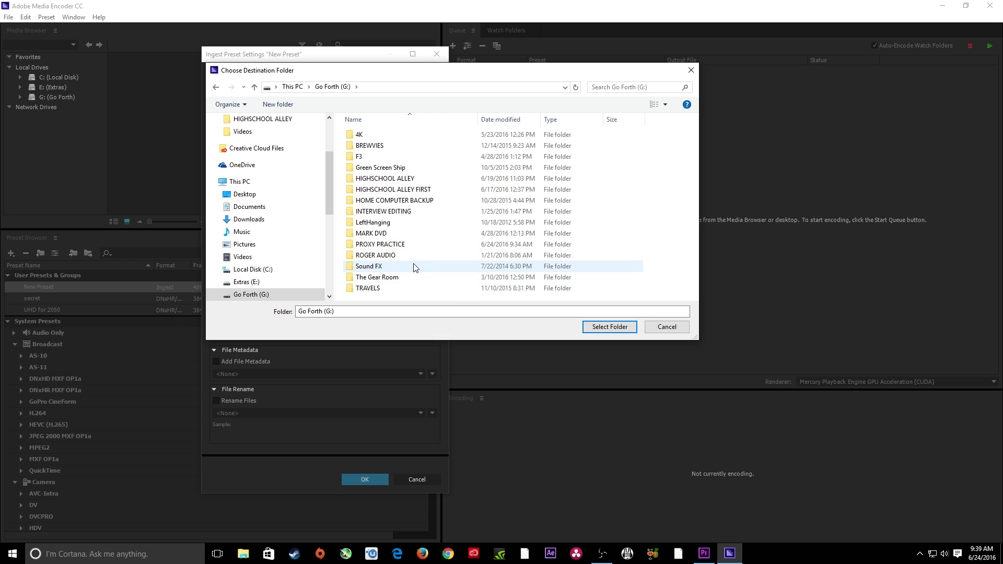
pyautogui.doubleClick(380, 246)
pyautogui.doubleClick(362, 135)
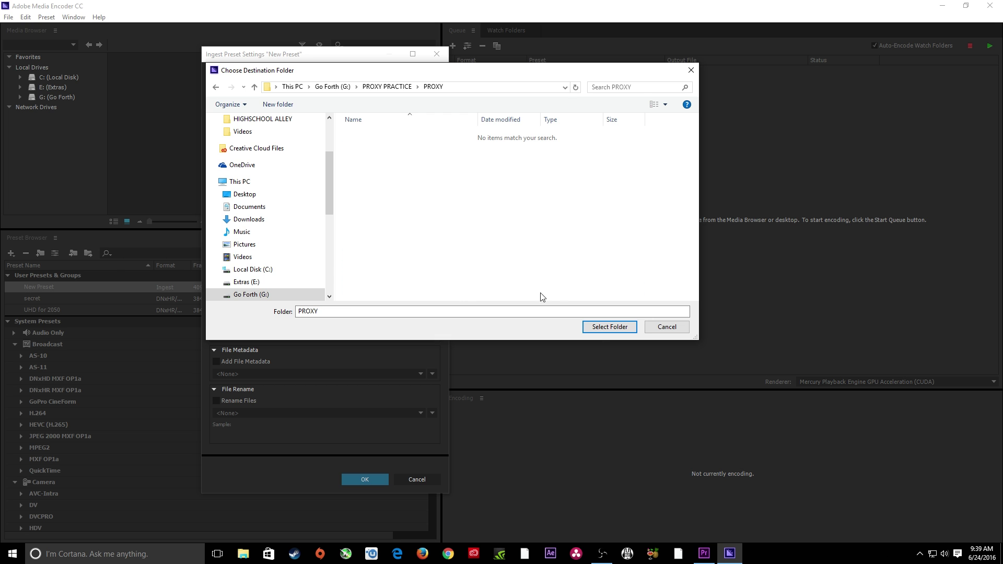
pyautogui.click(610, 328)
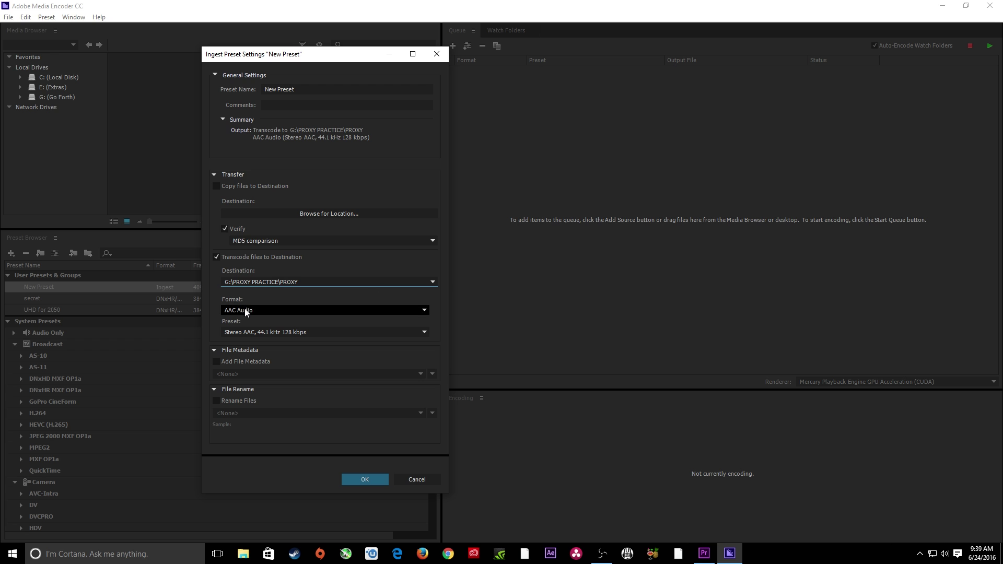
# - Set the transcode format to DNxHR/DNxHD MXF OP1a with the DNX SQ 1080p 23.976 preset and save the ingest preset
pyautogui.click(278, 310)
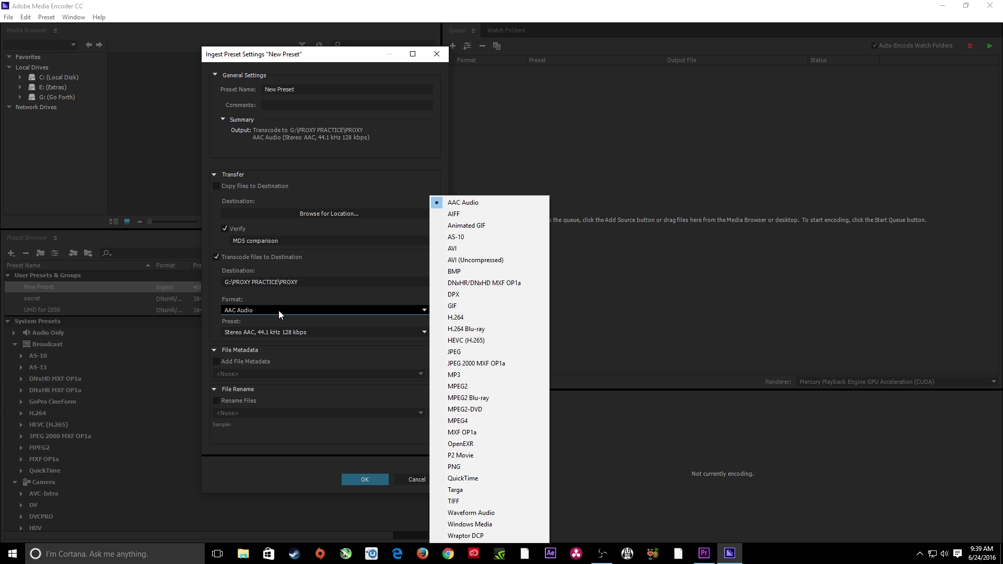
pyautogui.click(491, 287)
pyautogui.click(328, 333)
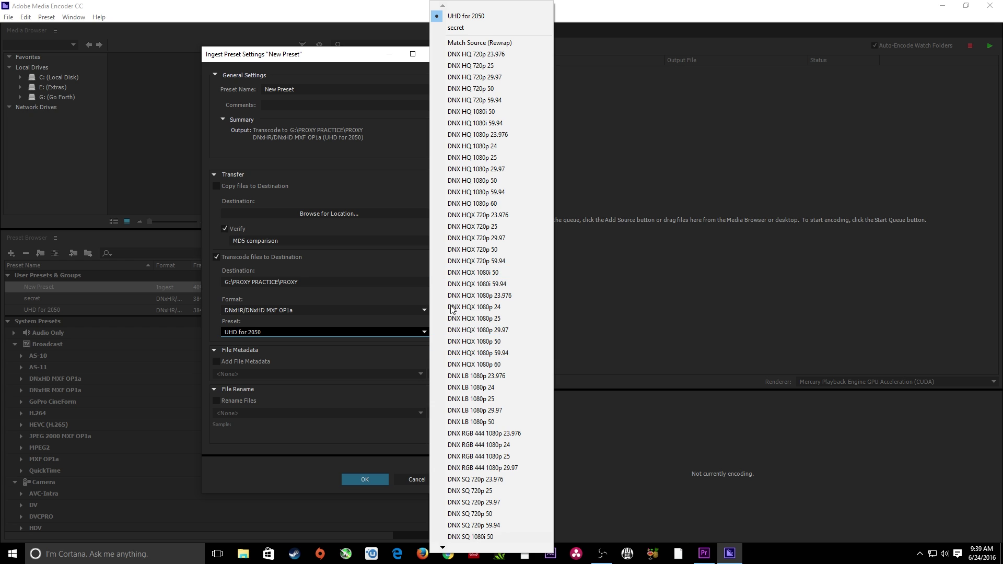
pyautogui.moveTo(442, 549)
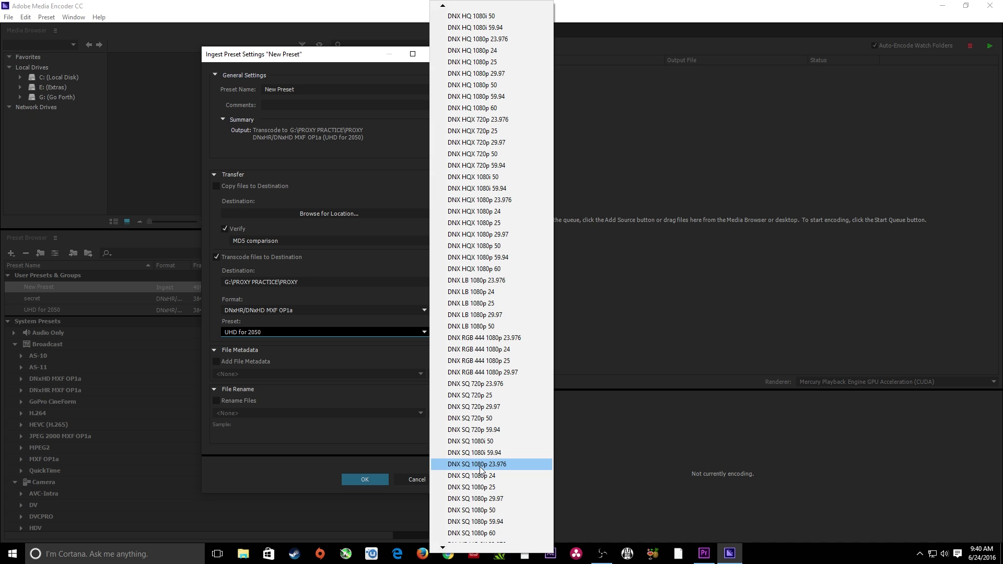
pyautogui.click(481, 464)
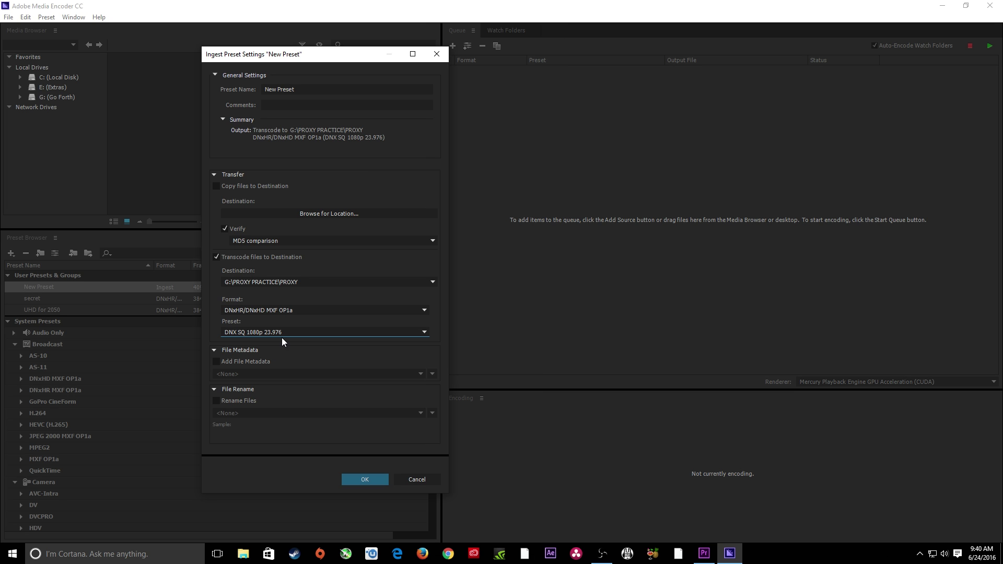
pyautogui.click(361, 480)
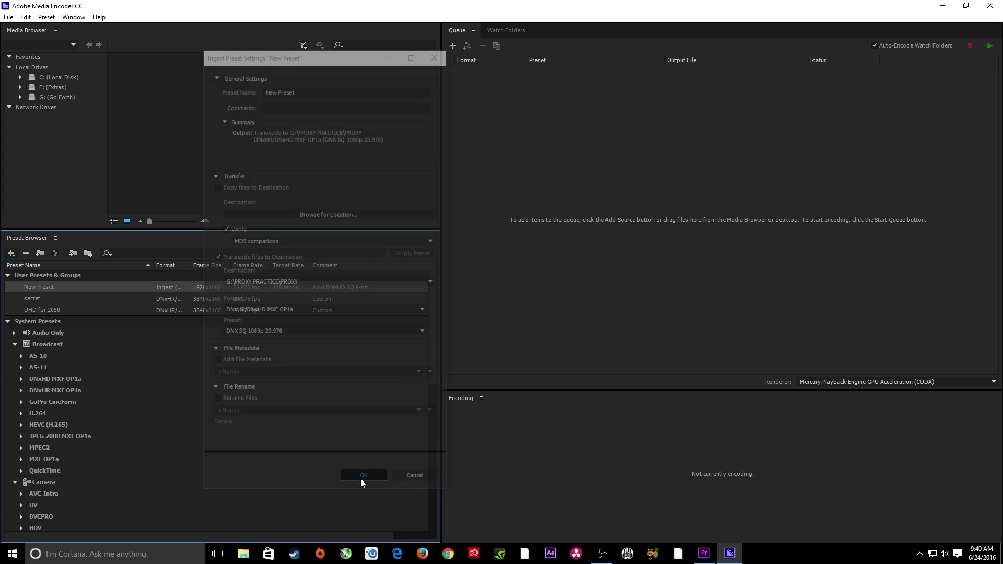
# - Reopen the new ingest preset's settings and rename it RED AND DSLR
pyautogui.rightClick(52, 288)
pyautogui.click(62, 294)
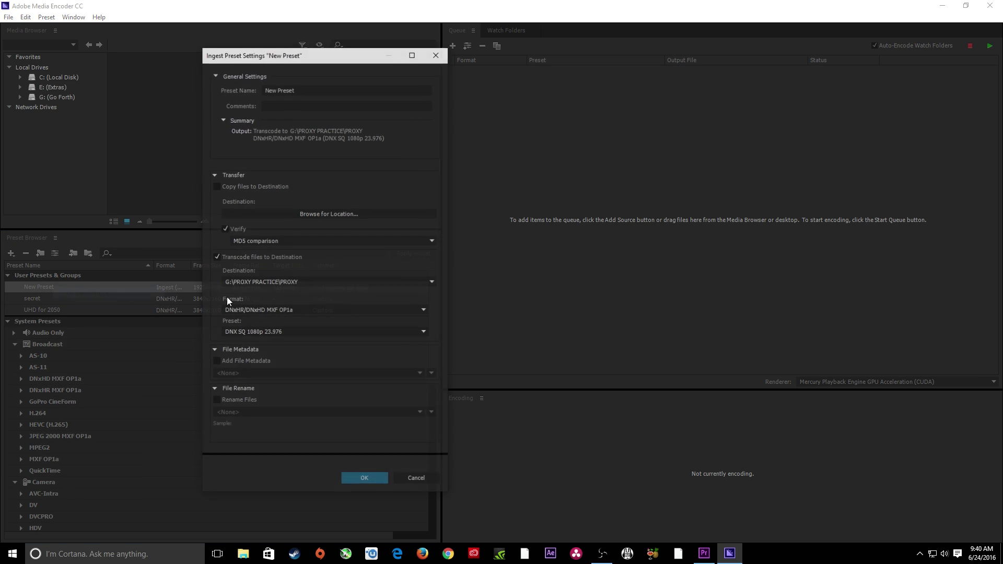
pyautogui.moveTo(297, 94); pyautogui.dragTo(257, 92)
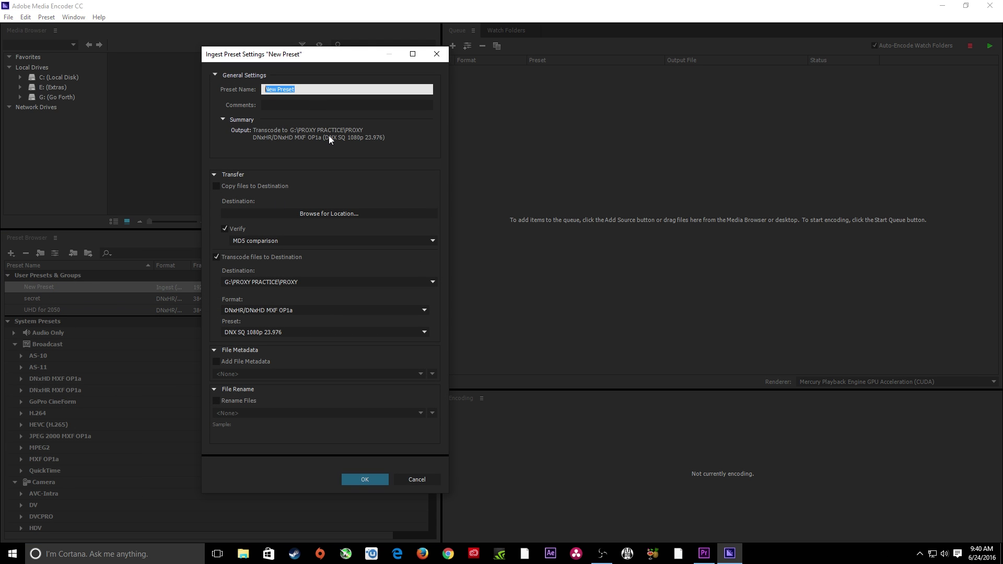
pyautogui.write('RED AND DSLR')
pyautogui.press('Return')
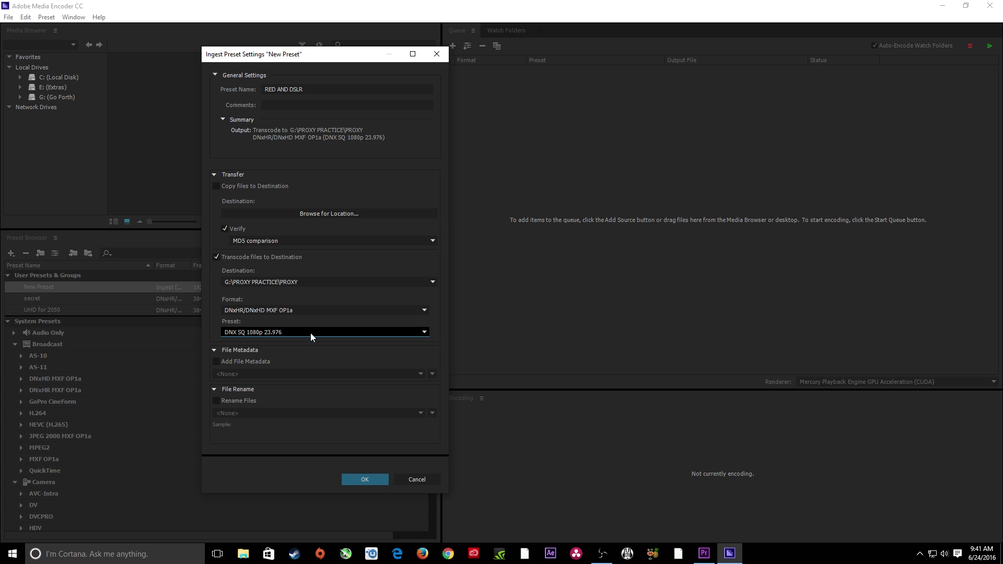
pyautogui.click(337, 311)
pyautogui.click(337, 312)
pyautogui.click(365, 479)
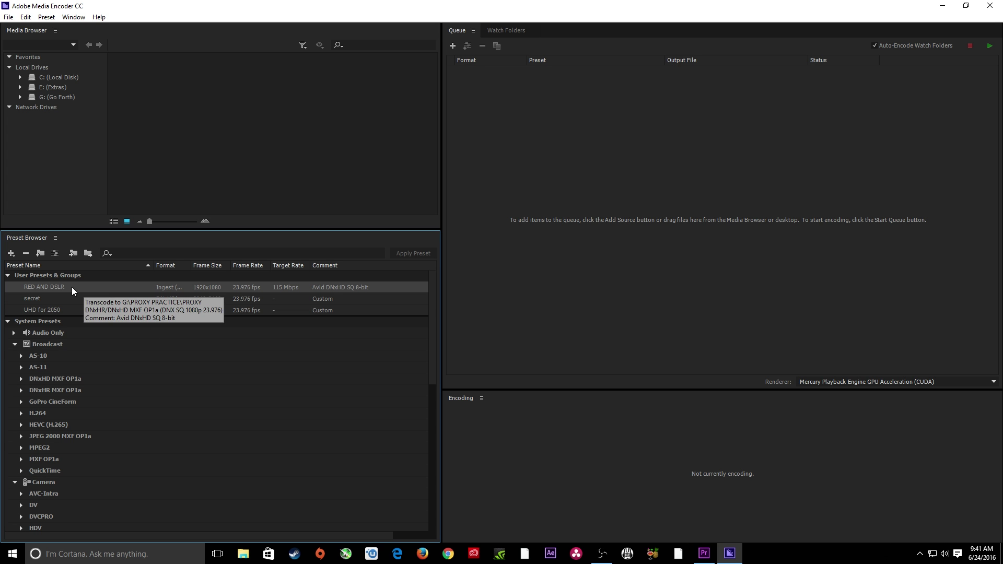
# - Export the RED AND DSLR preset as RED AND DSLR-.epr to the PROXY PRACTICE folder on the G: drive
pyautogui.rightClick(44, 288)
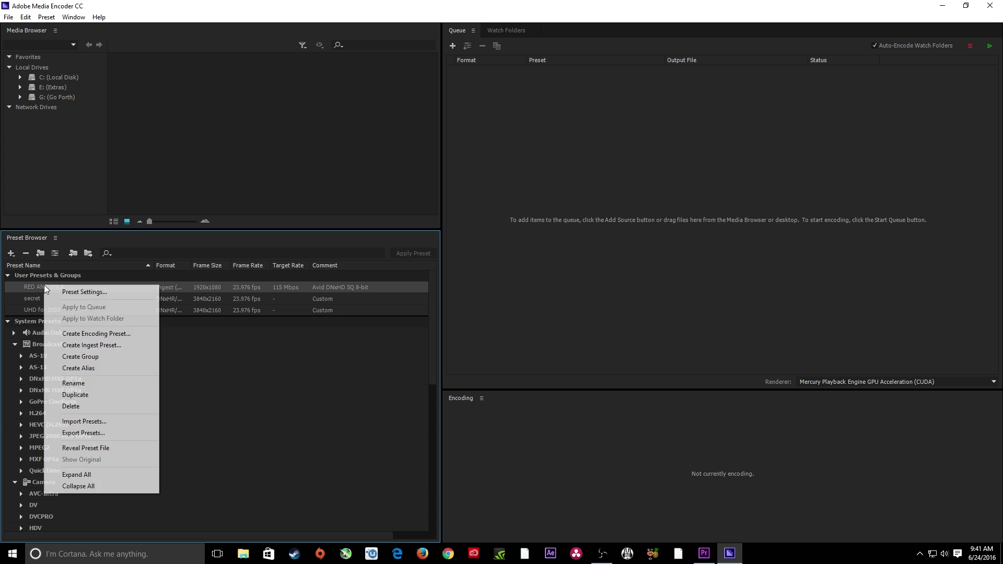
pyautogui.click(93, 432)
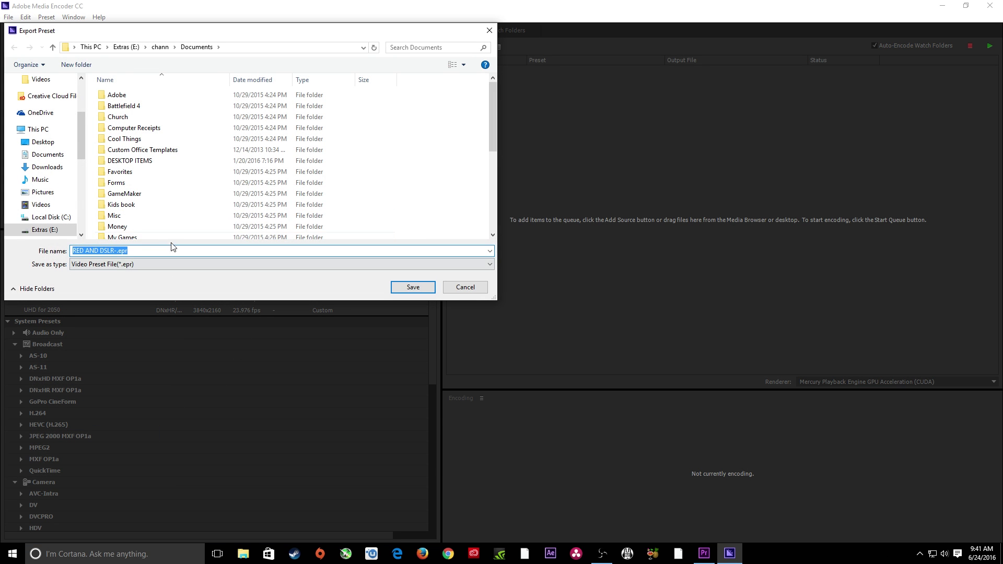
pyautogui.scroll(-2, 63, 225)
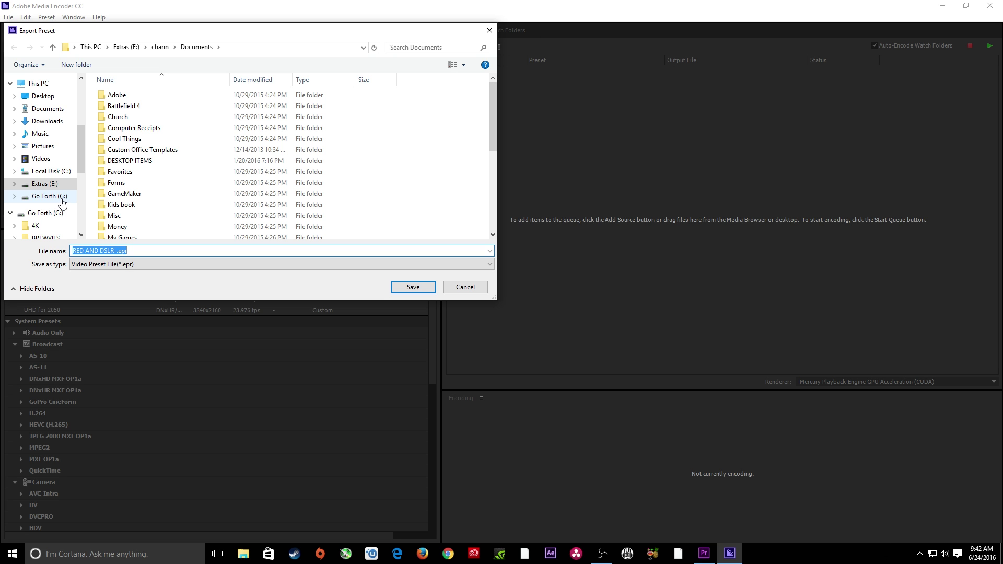
pyautogui.click(61, 198)
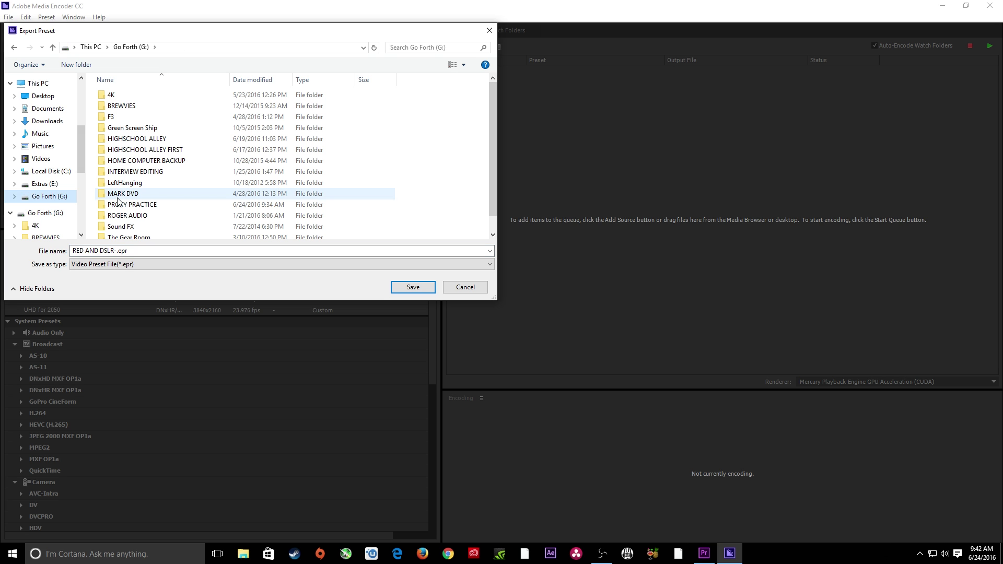
pyautogui.scroll(-1, 148, 216)
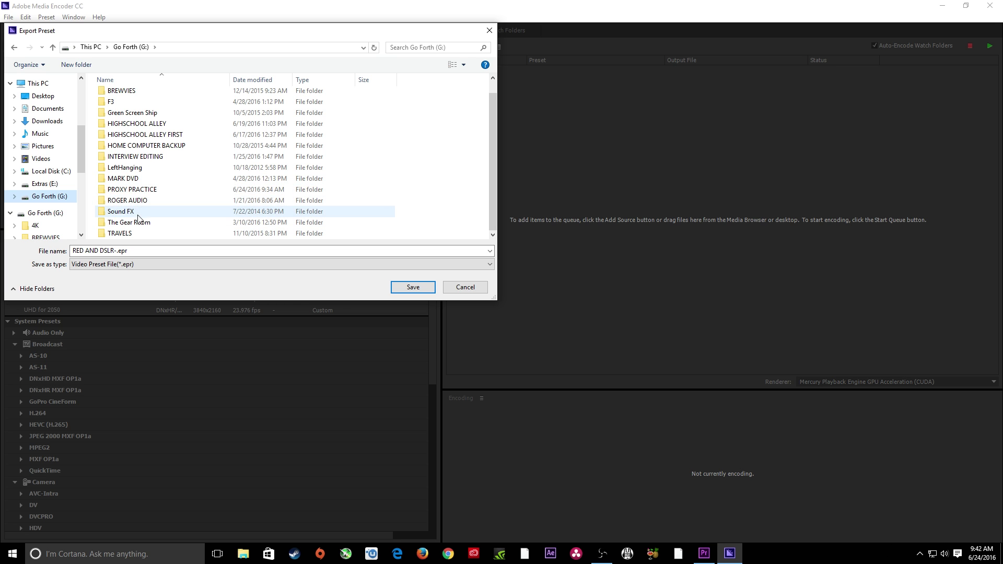
pyautogui.doubleClick(131, 190)
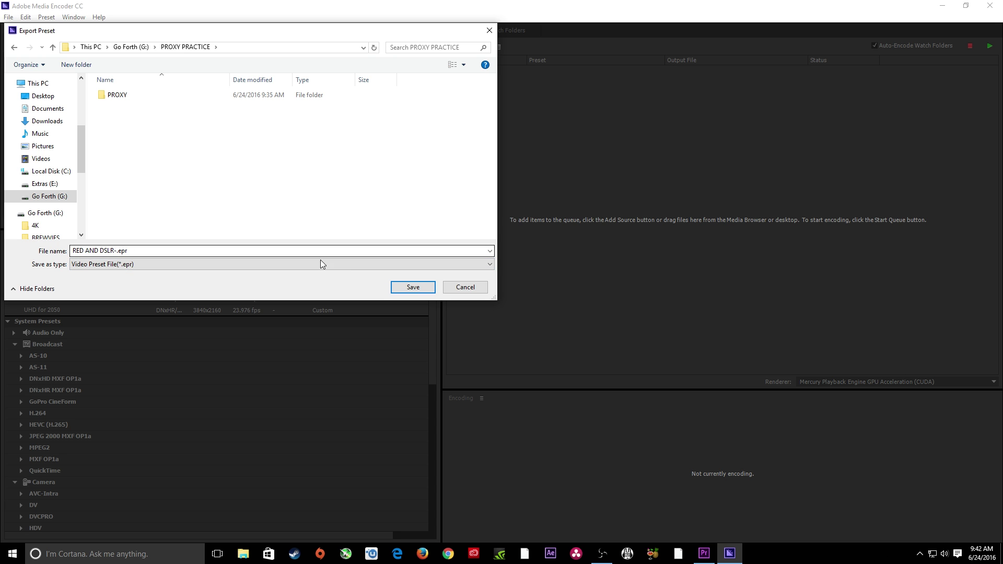
pyautogui.click(406, 288)
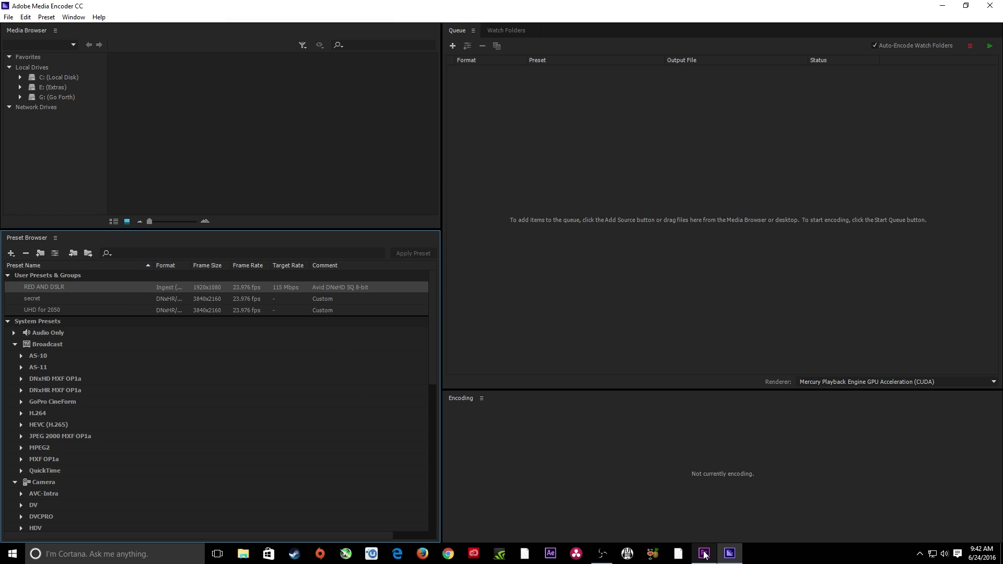
# - Switch to Premiere Pro and add RED AND DSLR-.epr from PROXY PRACTICE as the preset in the project's ingest settings
pyautogui.click(704, 554)
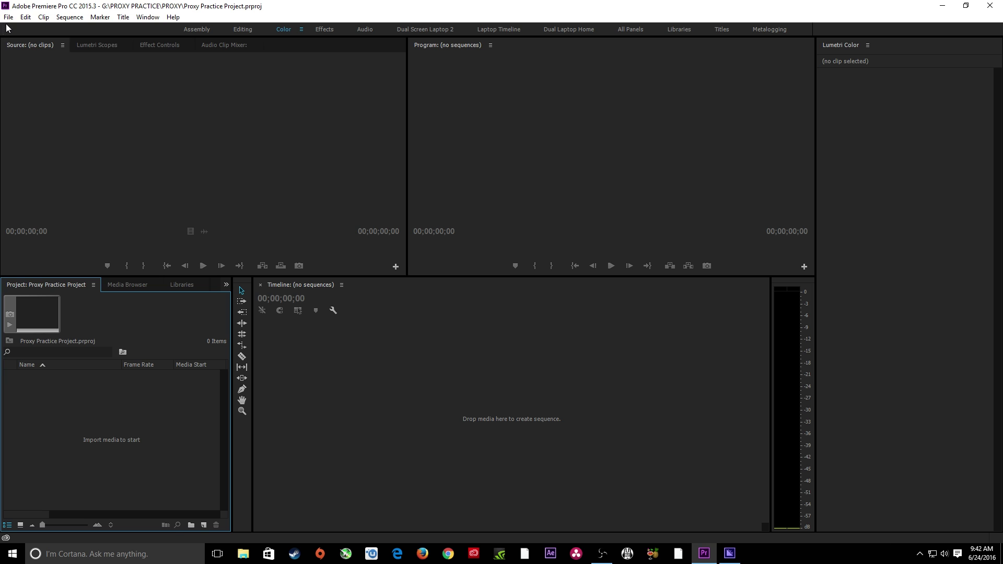
pyautogui.click(8, 17)
pyautogui.moveTo(98, 338)
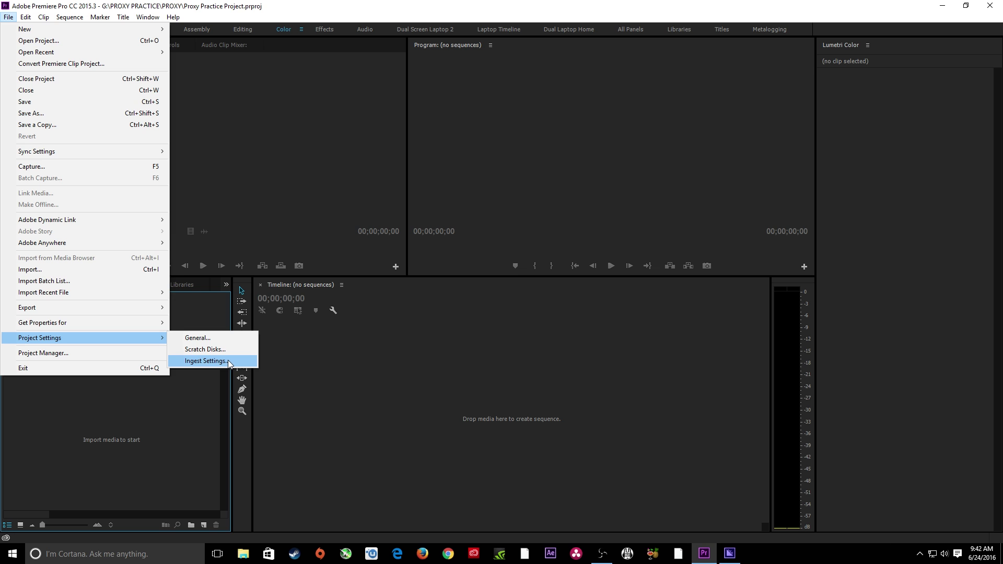
pyautogui.click(206, 361)
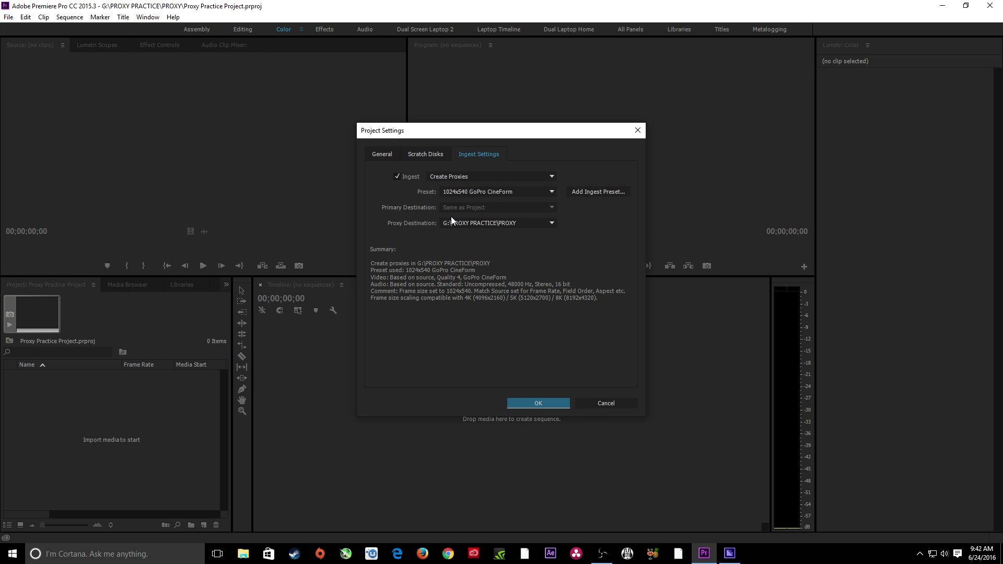
pyautogui.click(605, 192)
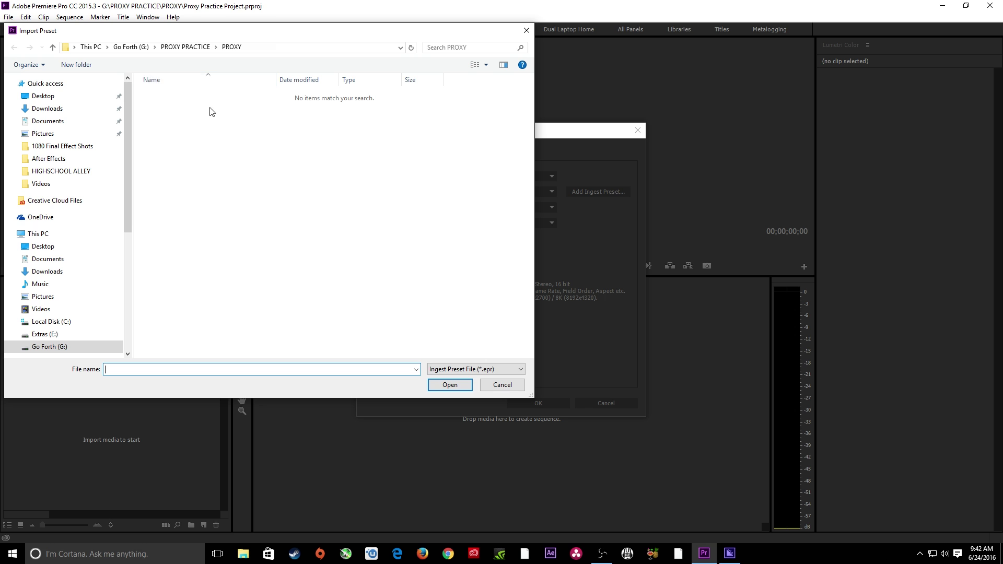
pyautogui.click(184, 107)
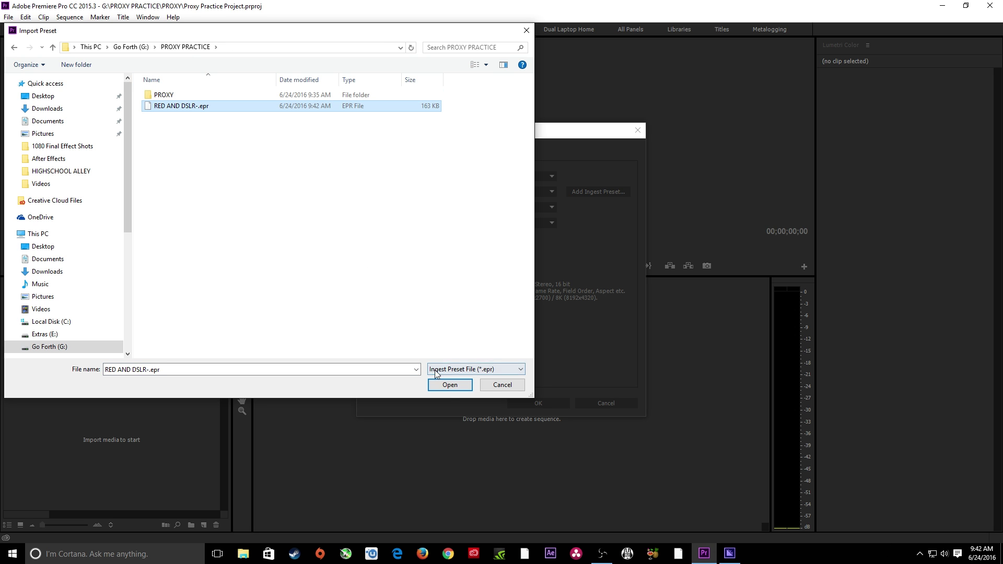
pyautogui.click(452, 382)
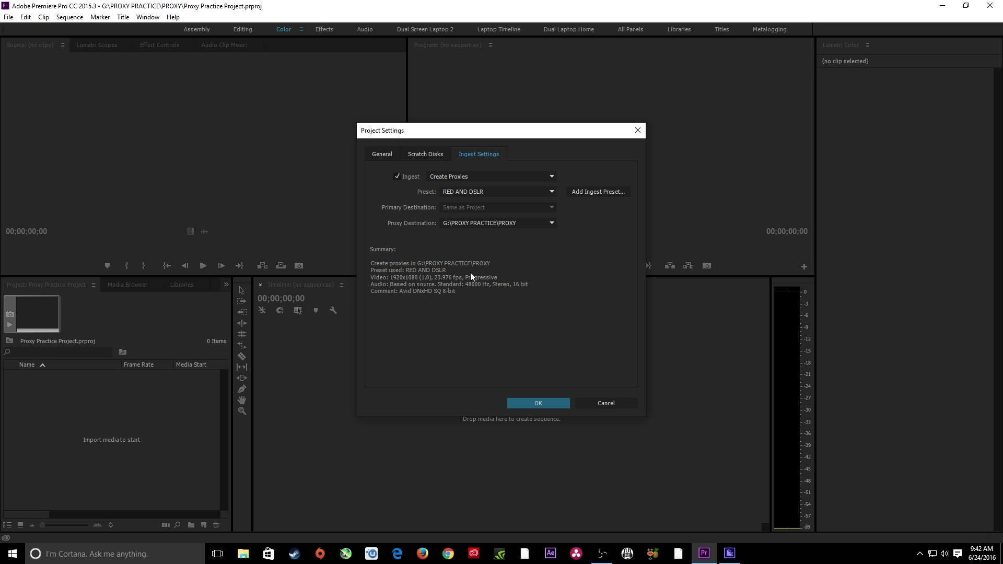
pyautogui.click(551, 401)
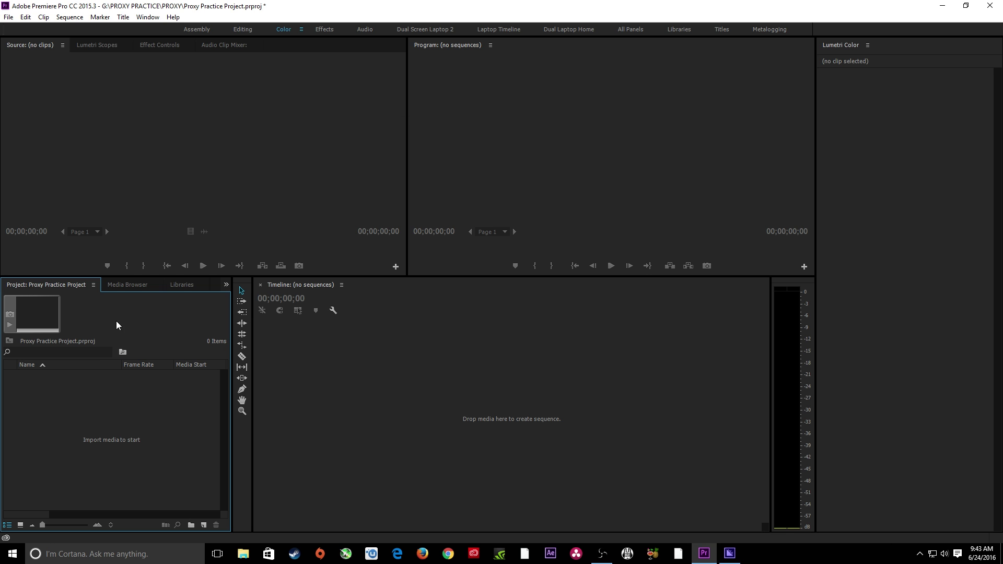
# - Show the Media Browser, maximize it and widen its folder tree
pyautogui.click(127, 289)
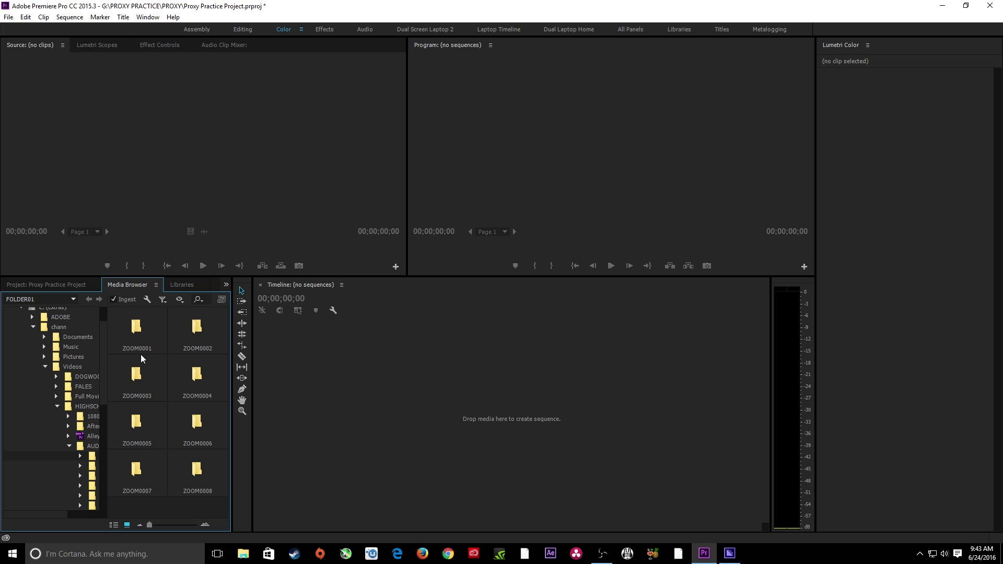
pyautogui.press('`')
pyautogui.moveTo(109, 297); pyautogui.dragTo(225, 296)
pyautogui.click(69, 206)
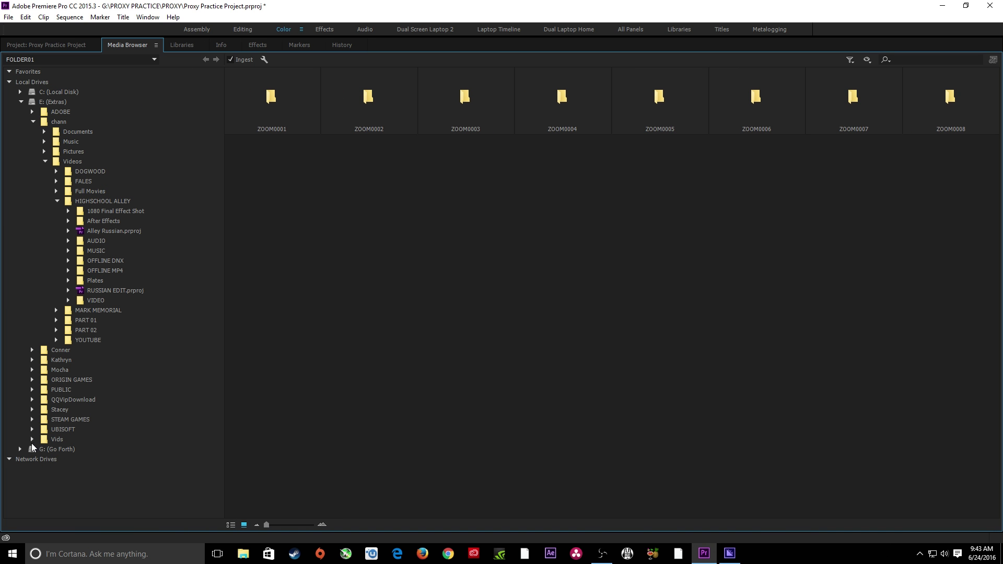
# - Expand the G: drive in the folder tree and open its LeftHanging folder
pyautogui.scroll(-3, 52, 418)
pyautogui.click(55, 361)
pyautogui.press('Down')
pyautogui.press('Down')
pyautogui.press('Down')
pyautogui.press('Down')
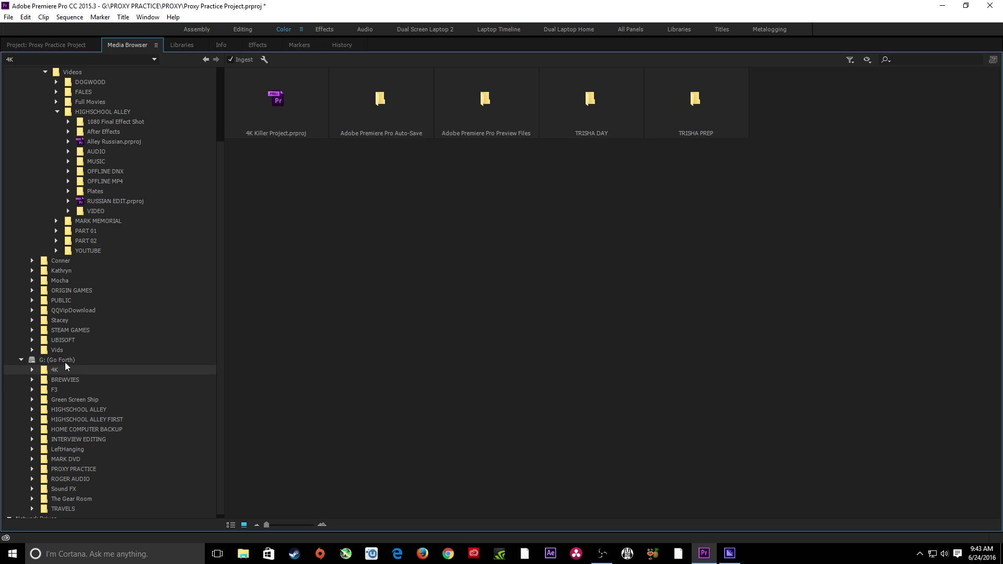
pyautogui.press('Down')
pyautogui.press('Down')
pyautogui.press('Down')
pyautogui.press('Down')
pyautogui.press('Down')
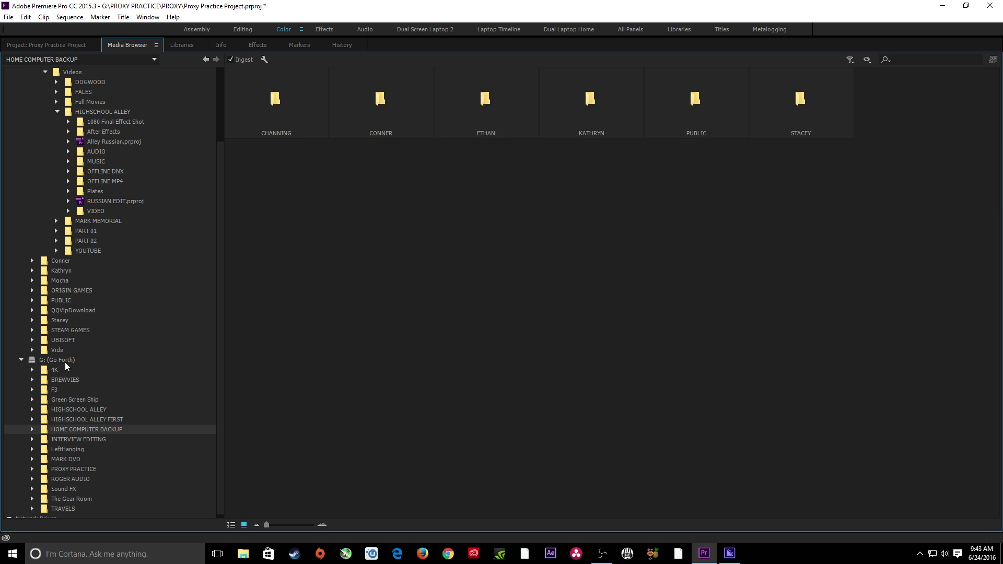
pyautogui.press('Right')
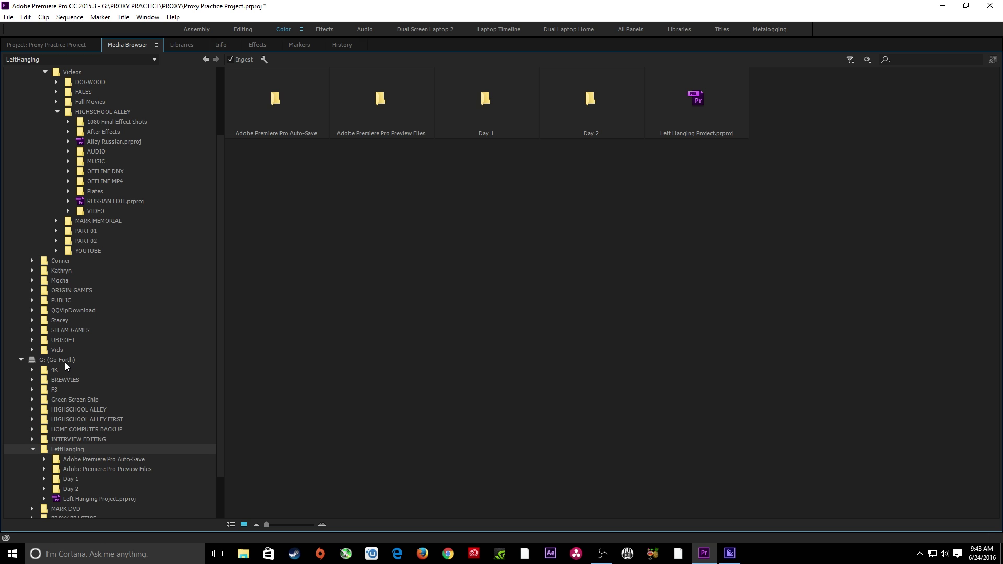
# - View the clips in A010_1018PV.RDM inside LeftHanging's Day 1 RED folder
pyautogui.press('Down')
pyautogui.press('Down')
pyautogui.press('Down')
pyautogui.press('Right')
pyautogui.press('Down')
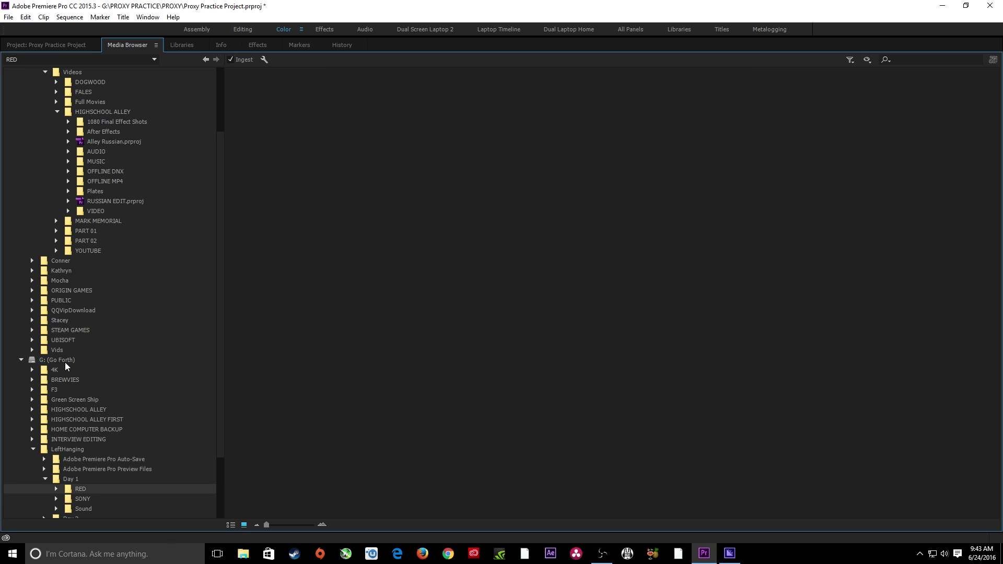
pyautogui.press('Right')
pyautogui.press('Down')
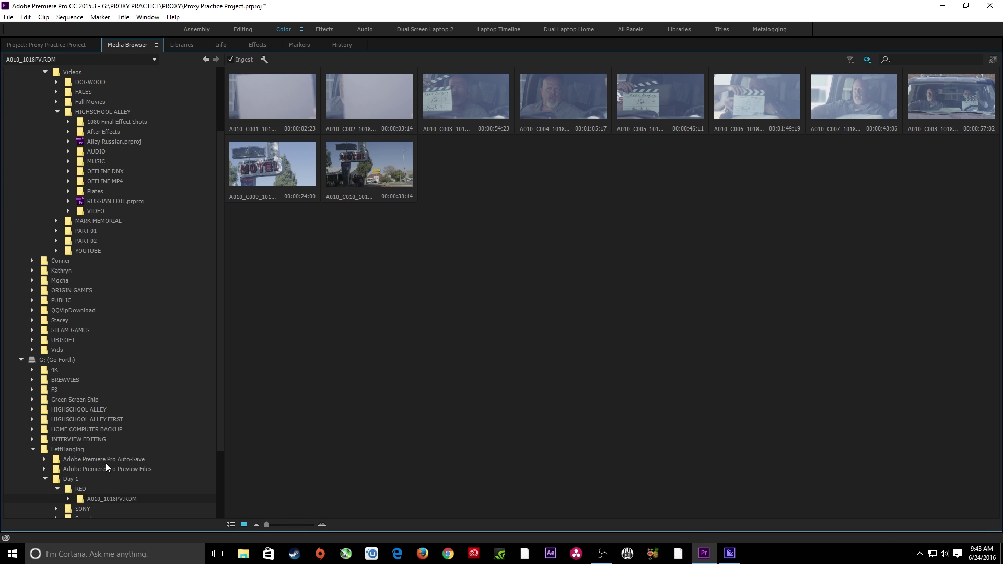
# - Open A012_1023UN.RDM in the Day 2 RED folder to display its clips
pyautogui.scroll(-3, 183, 436)
pyautogui.click(45, 459)
pyautogui.click(56, 469)
pyautogui.click(89, 479)
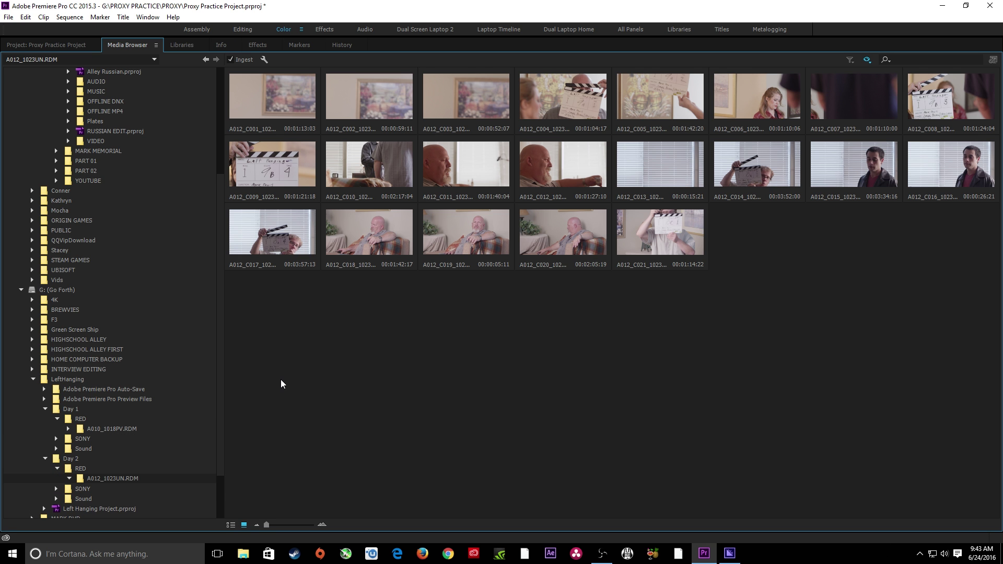
# - Import all the clips of A012_1023UN.RDM into the project with ingest enabled
pyautogui.hotkey('ctrl', 'a')
pyautogui.rightClick(278, 102)
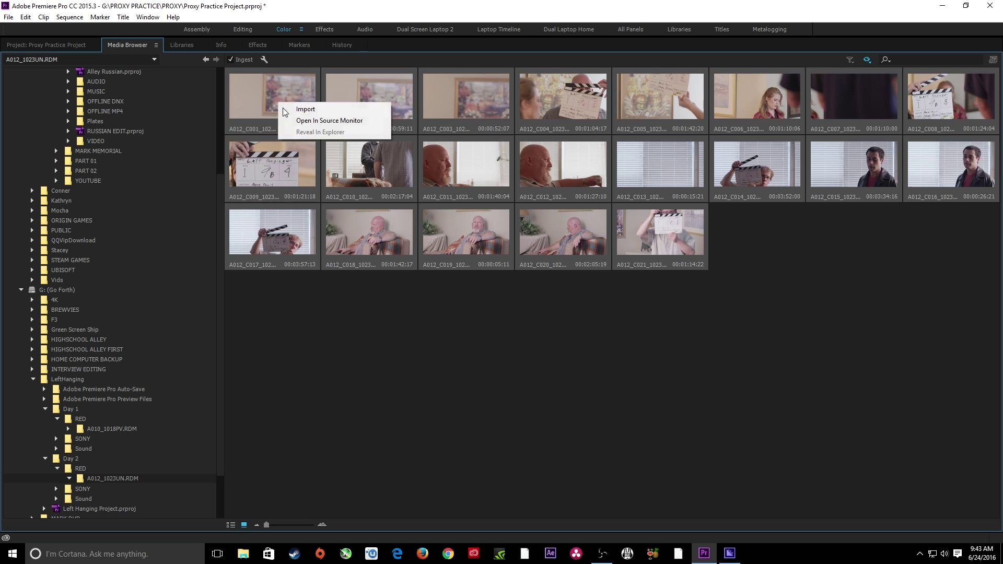
pyautogui.click(285, 109)
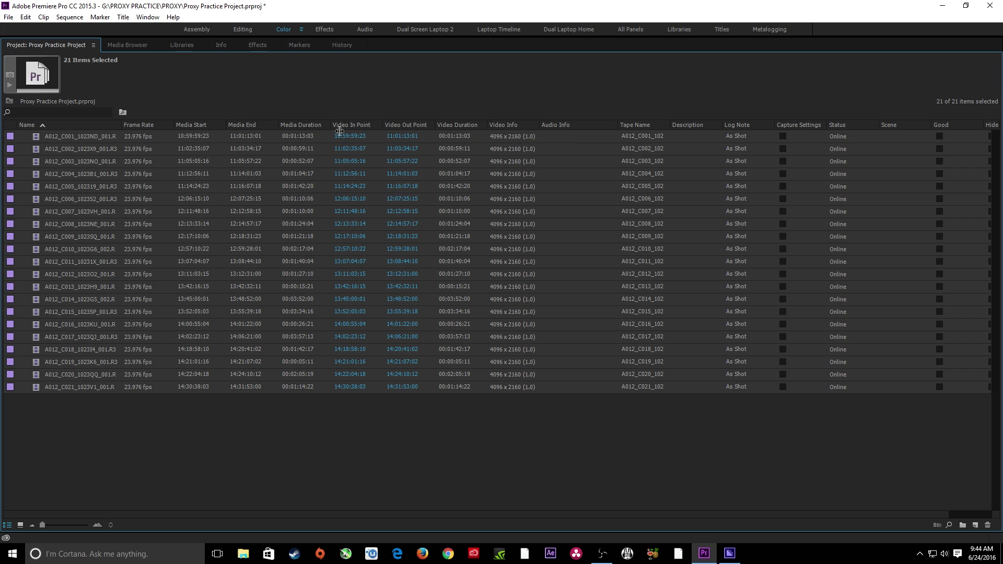
# - Enable the Proxy property under Premiere Pro Project Metadata in the project's metadata display settings
pyautogui.click(94, 46)
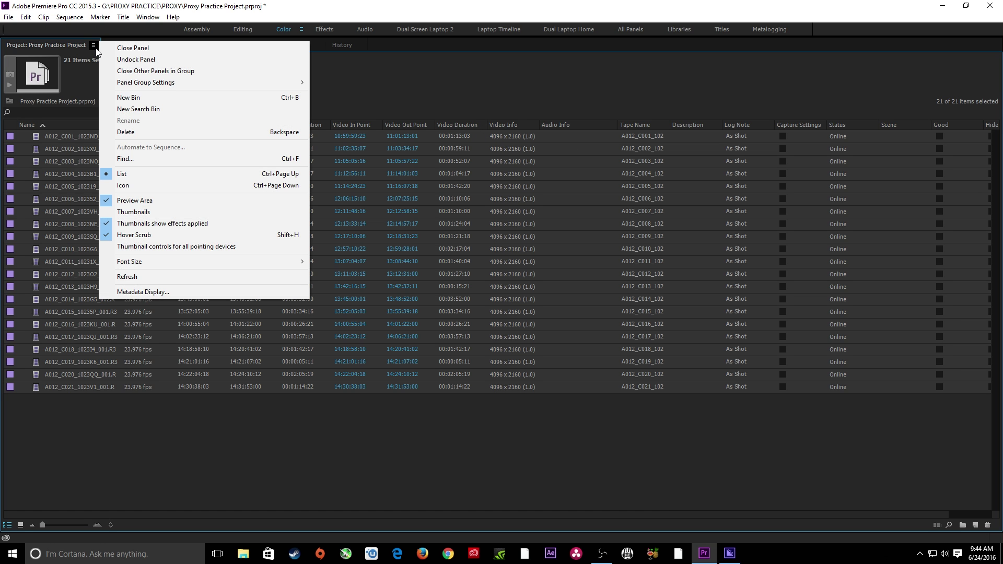
pyautogui.click(154, 292)
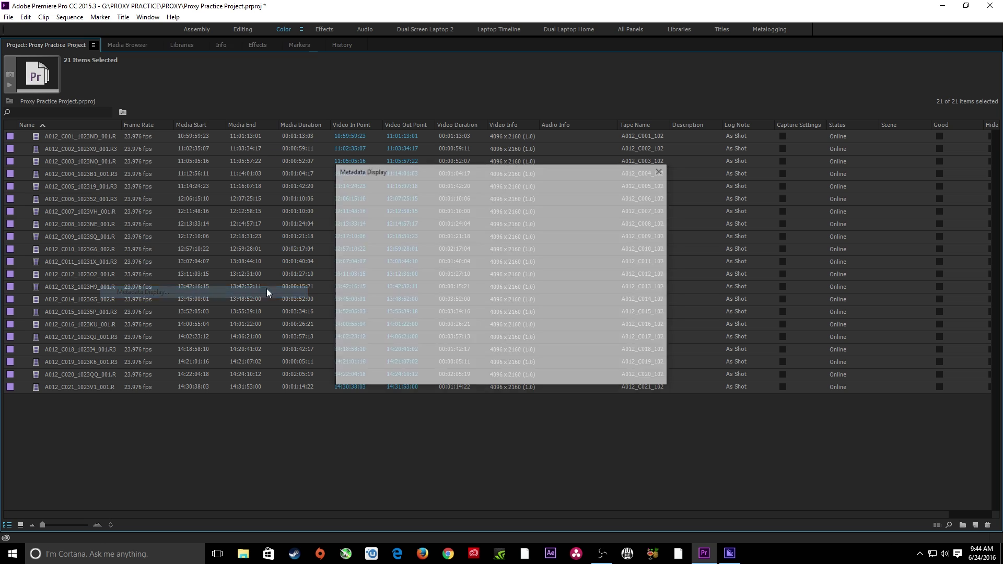
pyautogui.scroll(-2, 434, 326)
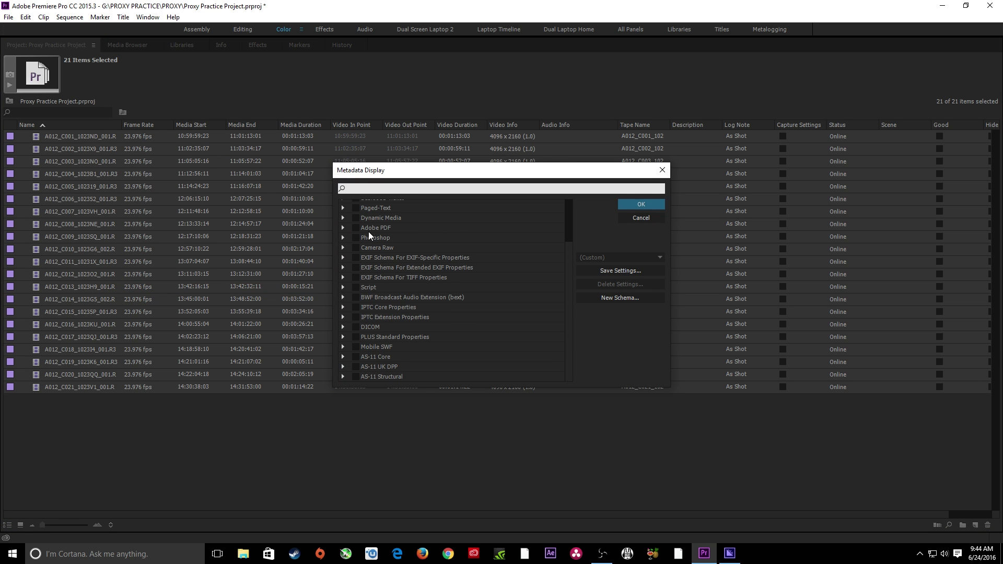
pyautogui.scroll(3, 369, 237)
pyautogui.scroll(-6, 407, 308)
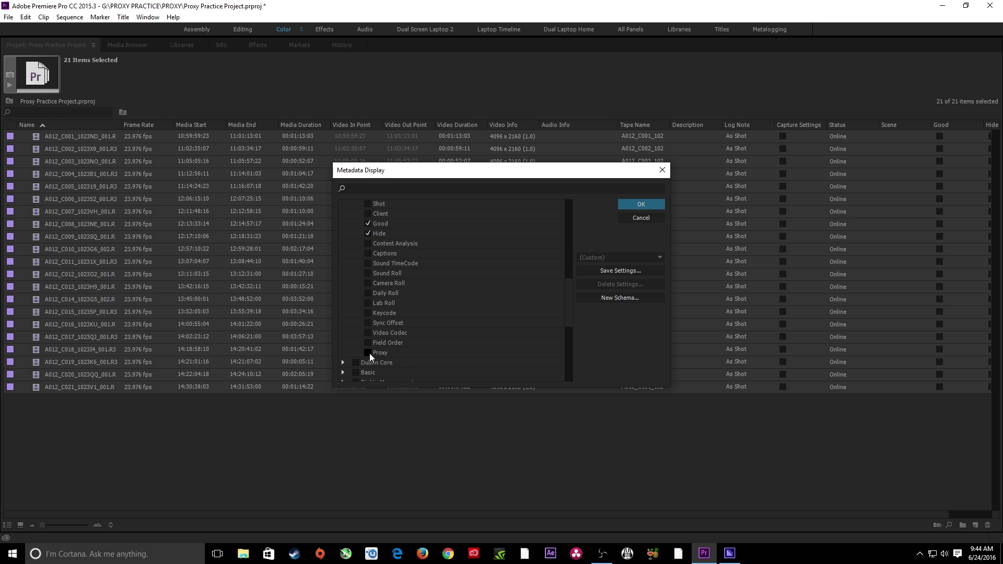
pyautogui.scroll(6, 392, 292)
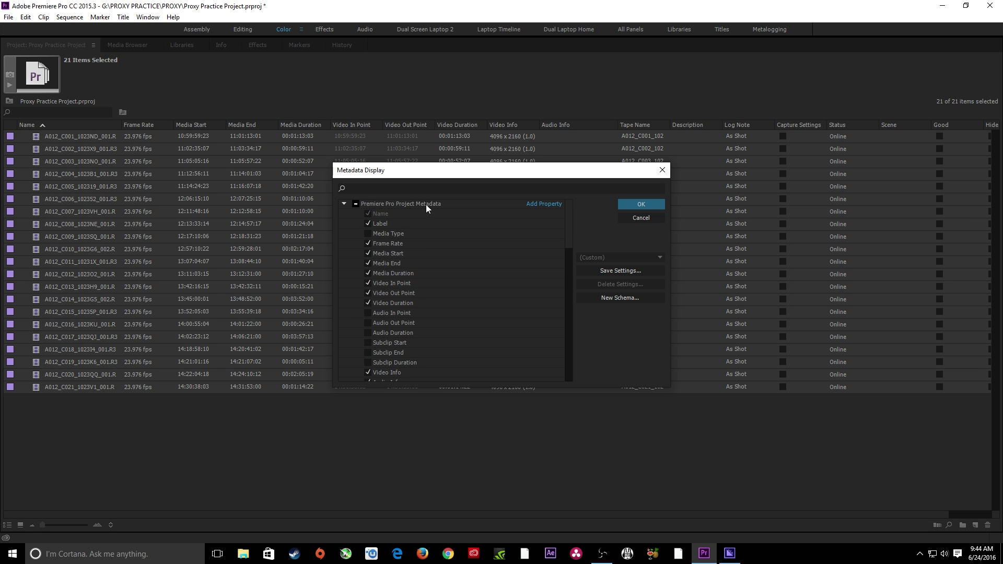
pyautogui.click(637, 204)
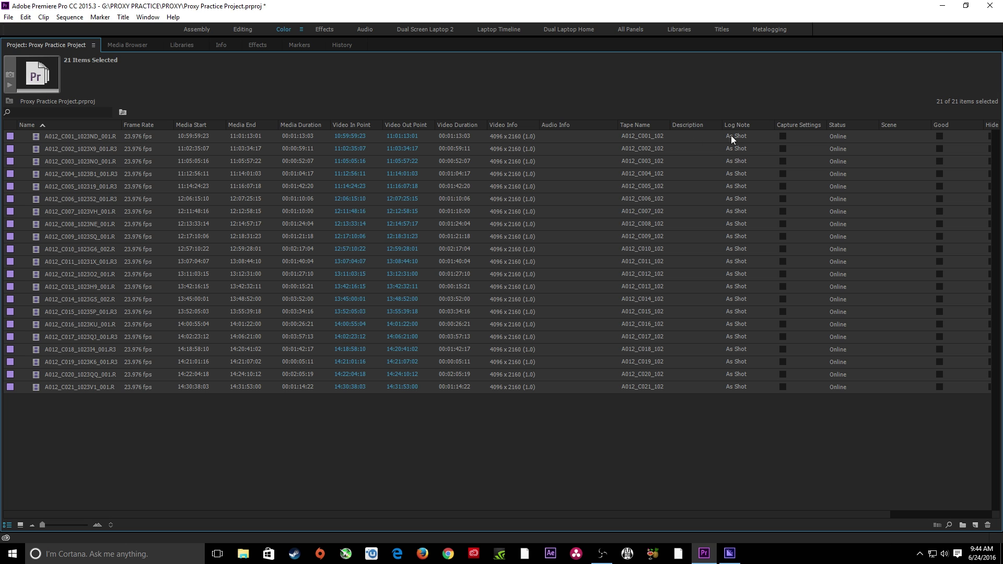
# - Sort the project items by Proxy and move the Proxy column forward, ahead of Media Duration
pyautogui.moveTo(410, 515); pyautogui.dragTo(638, 451)
pyautogui.click(939, 124)
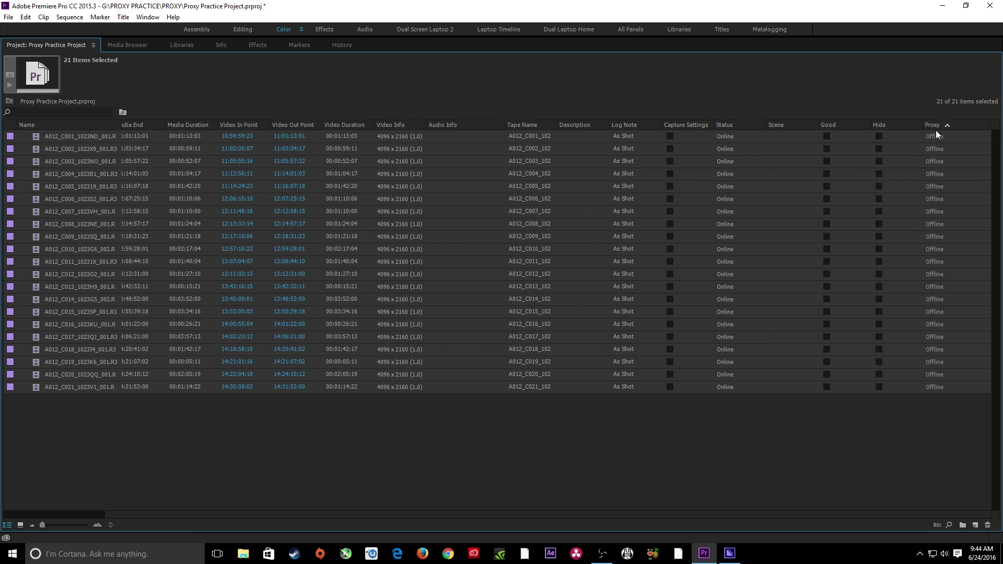
pyautogui.moveTo(377, 158); pyautogui.dragTo(156, 136)
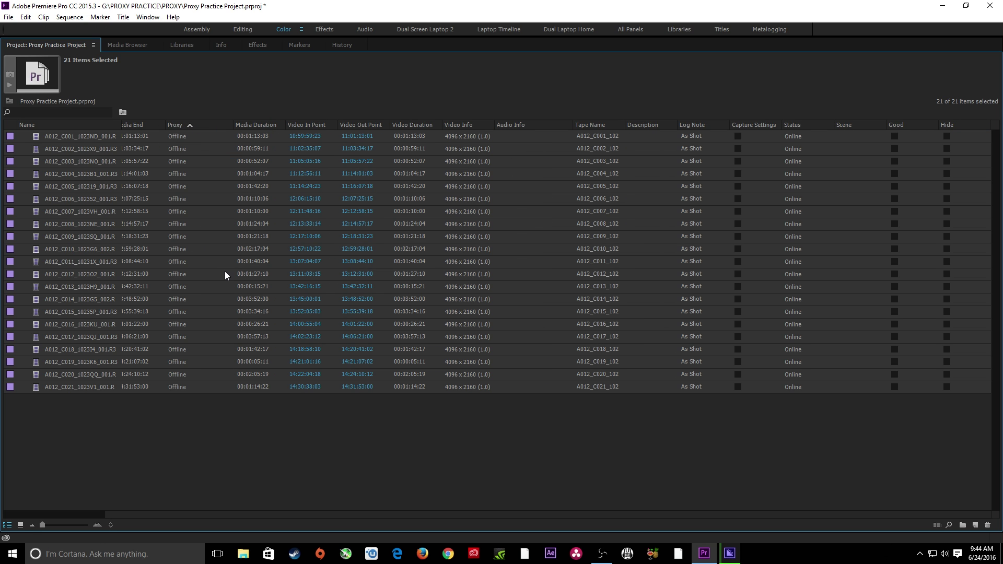
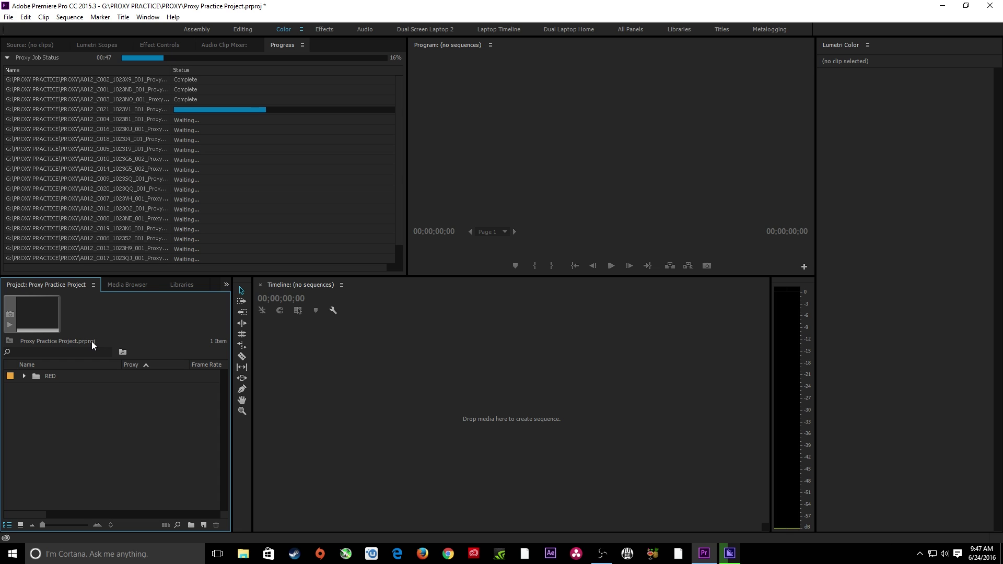
# - Show the clips of LeftHanging's Day 1 SONY folder in the maximized Media Browser
pyautogui.hotkey('shift', '8')
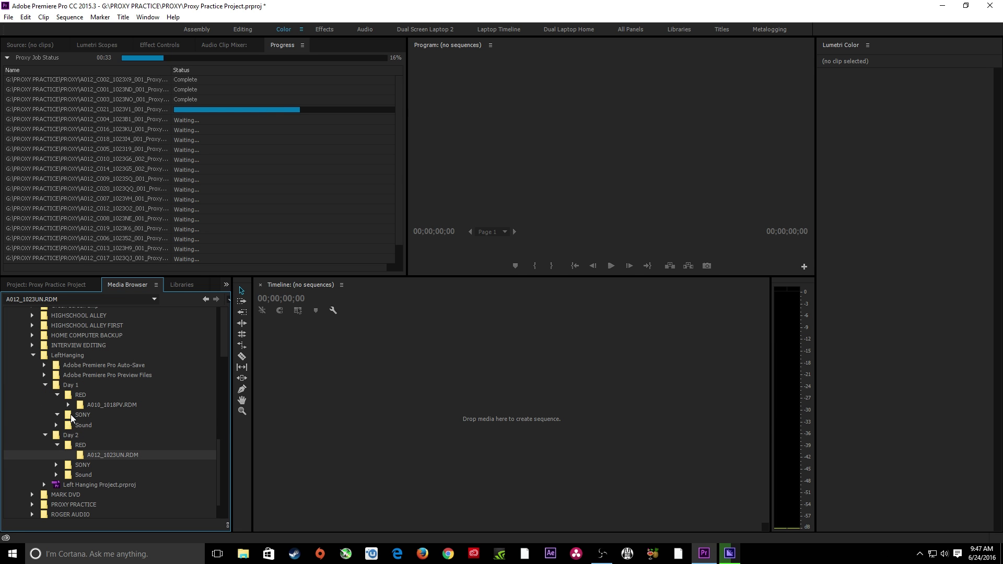
pyautogui.click(57, 416)
pyautogui.click(57, 415)
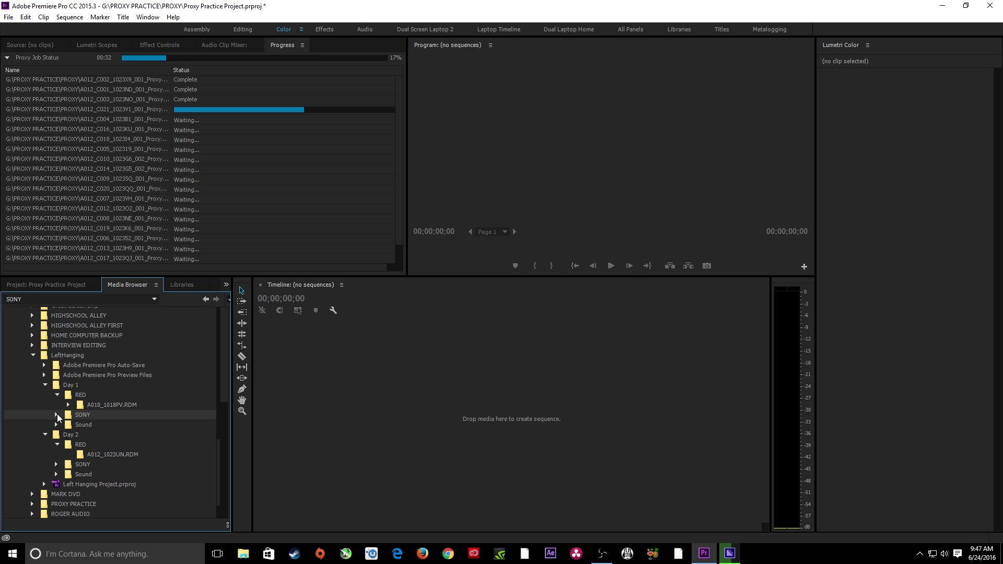
pyautogui.click(57, 414)
pyautogui.click(56, 465)
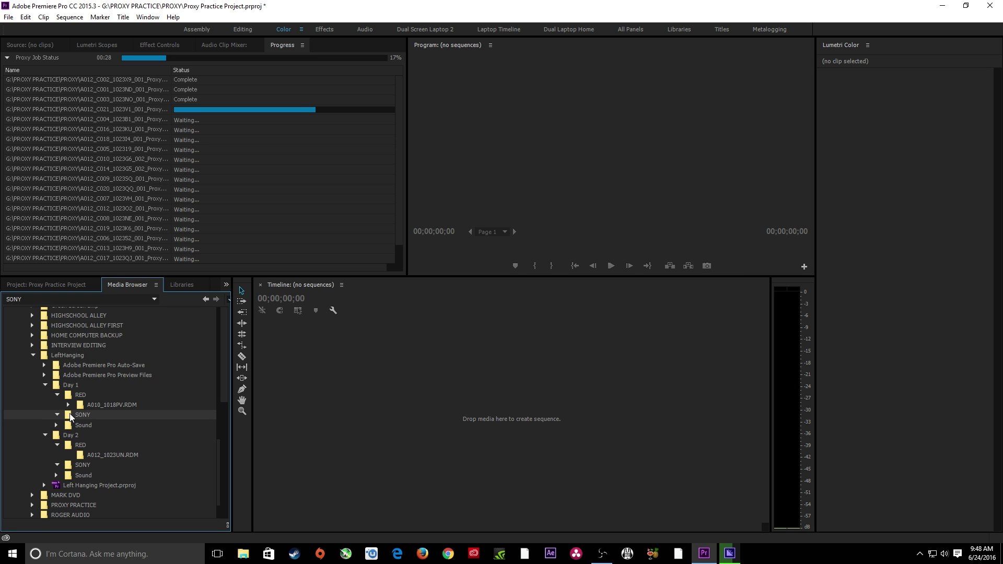
pyautogui.press('`')
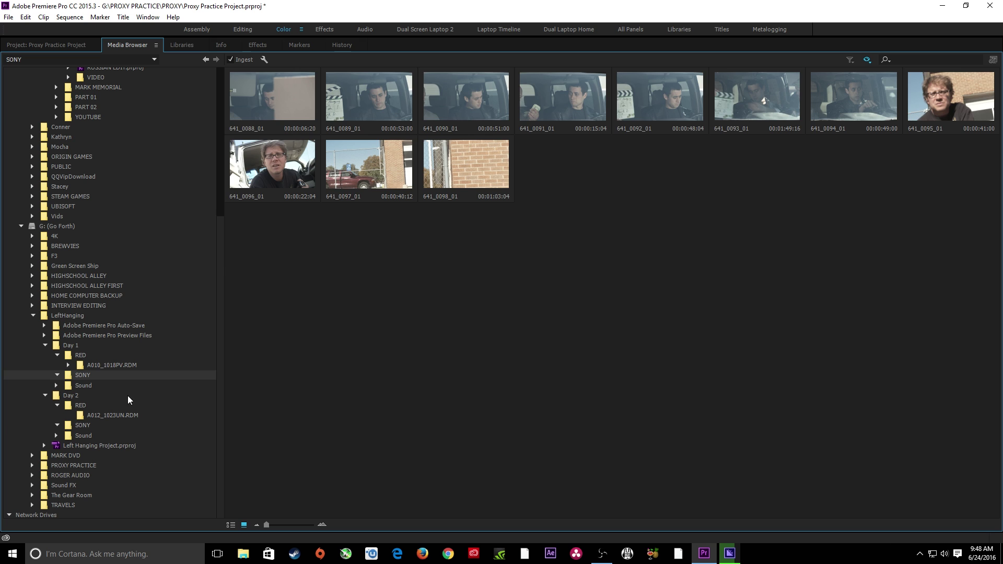
# - Import all the clips from LeftHanging's Day 2 SONY folder into the project
pyautogui.click(56, 425)
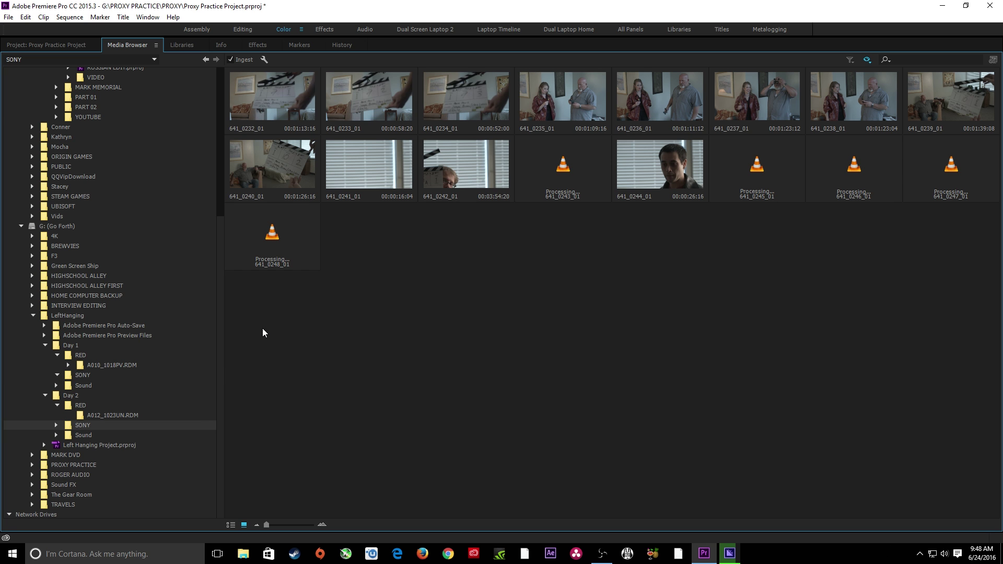
pyautogui.moveTo(263, 328); pyautogui.dragTo(610, 118)
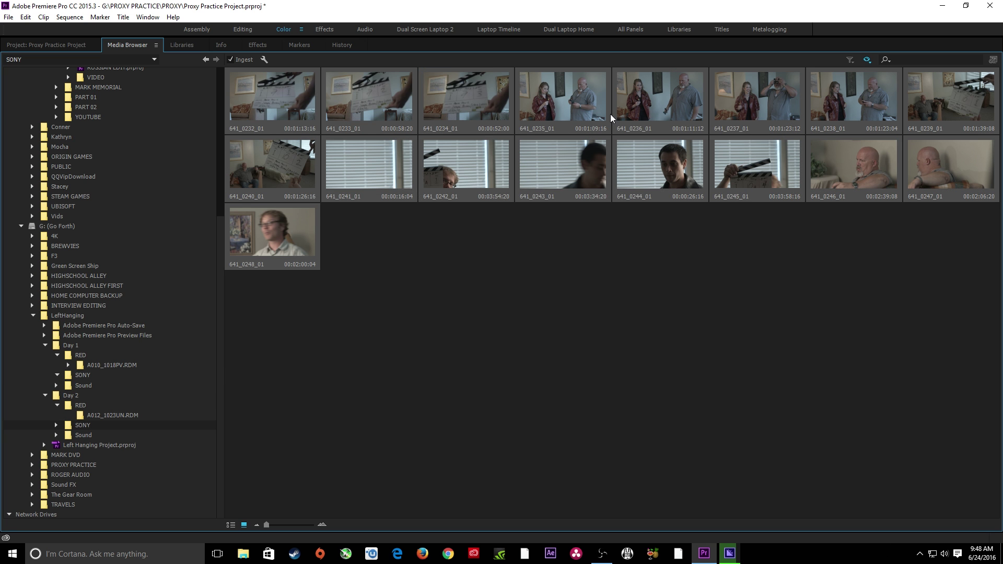
pyautogui.hotkey('ctrl', 'alt', 'i')
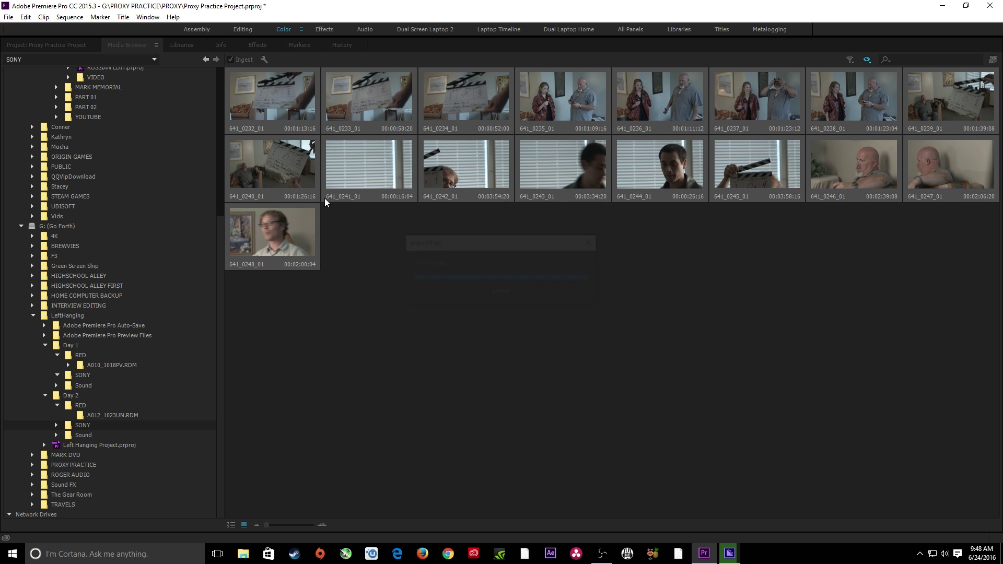
# - Place the imported Sony clips in a new project bin named SONY
pyautogui.click(50, 46)
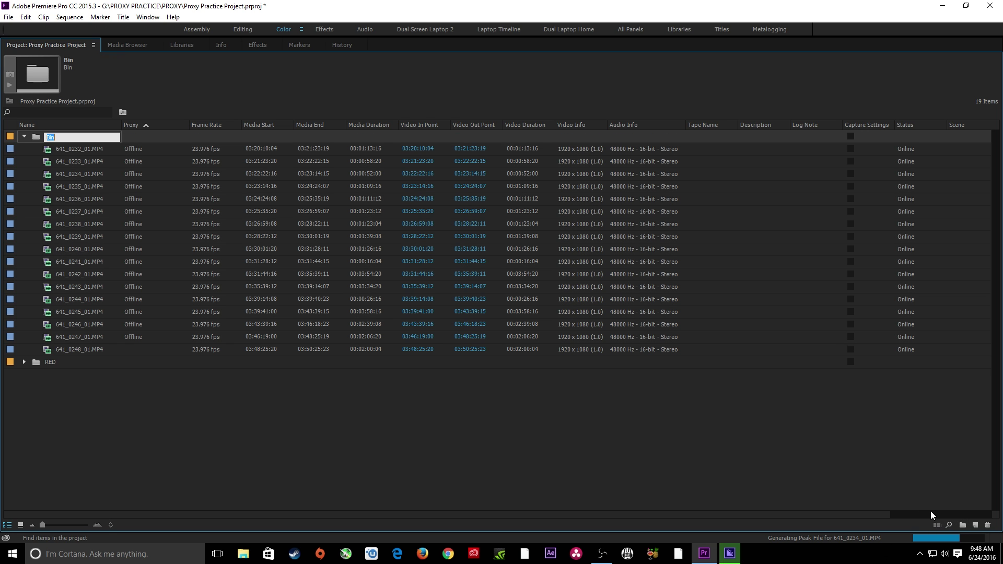
pyautogui.click(963, 525)
pyautogui.write('SONY')
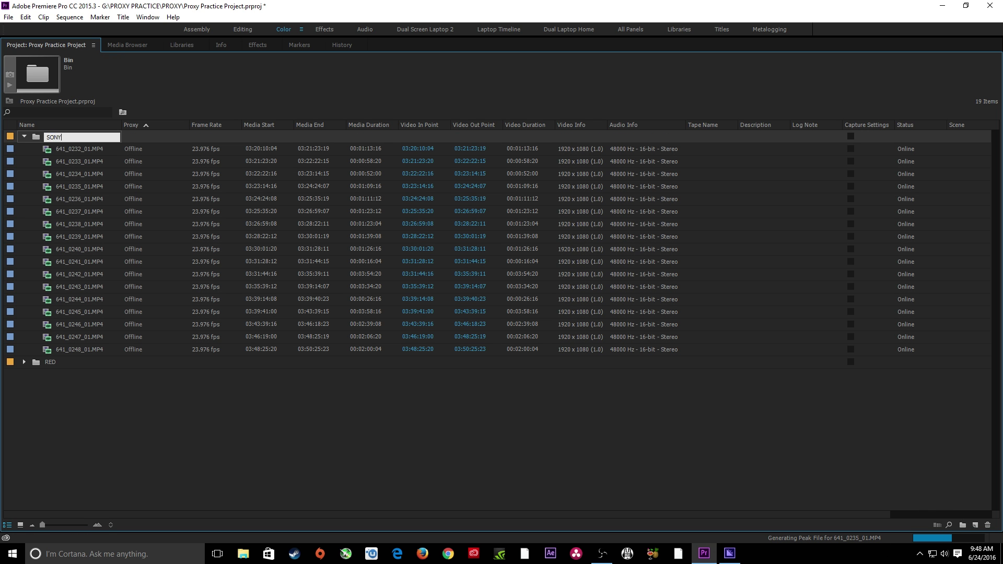
pyautogui.press('Tab')
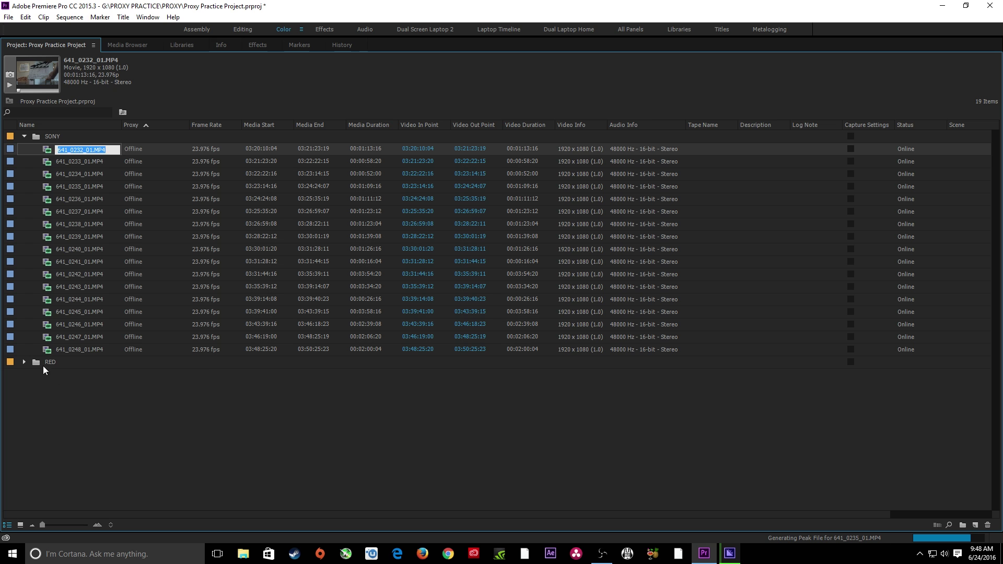
# - Expand the RED bin and compare the proxy status of its first clip with that of Sony clip 641_0233_01.MP4
pyautogui.click(23, 362)
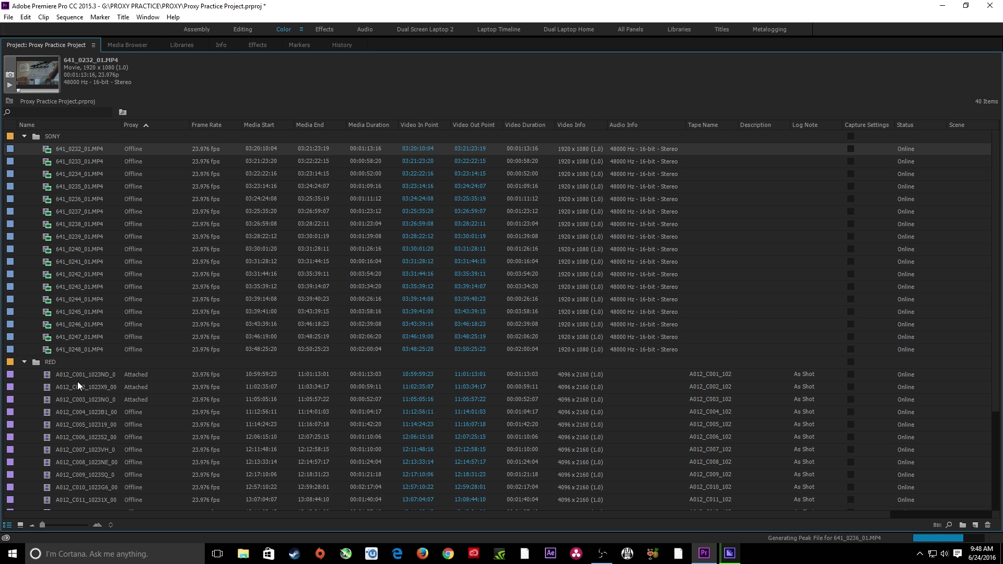
pyautogui.click(49, 375)
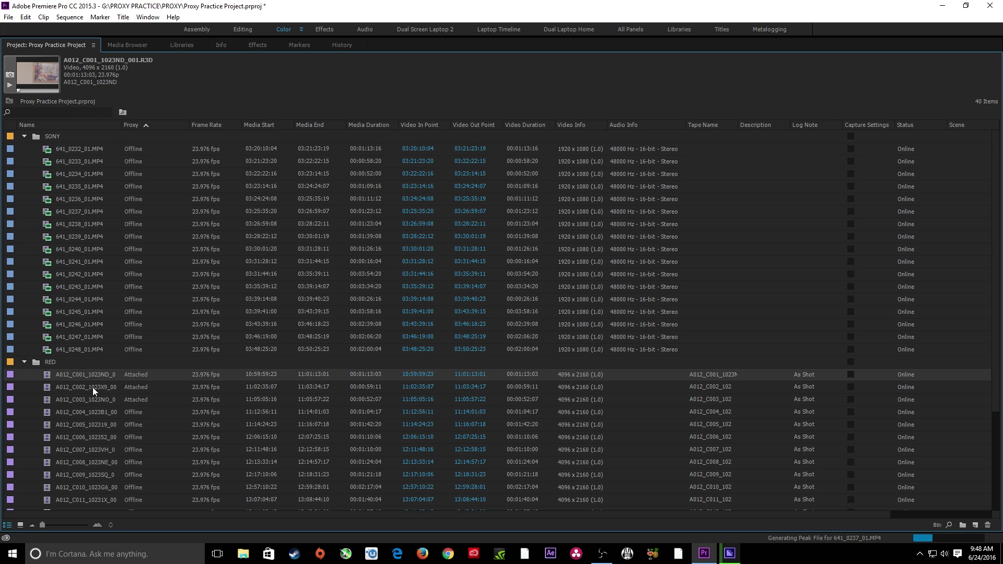
pyautogui.click(75, 161)
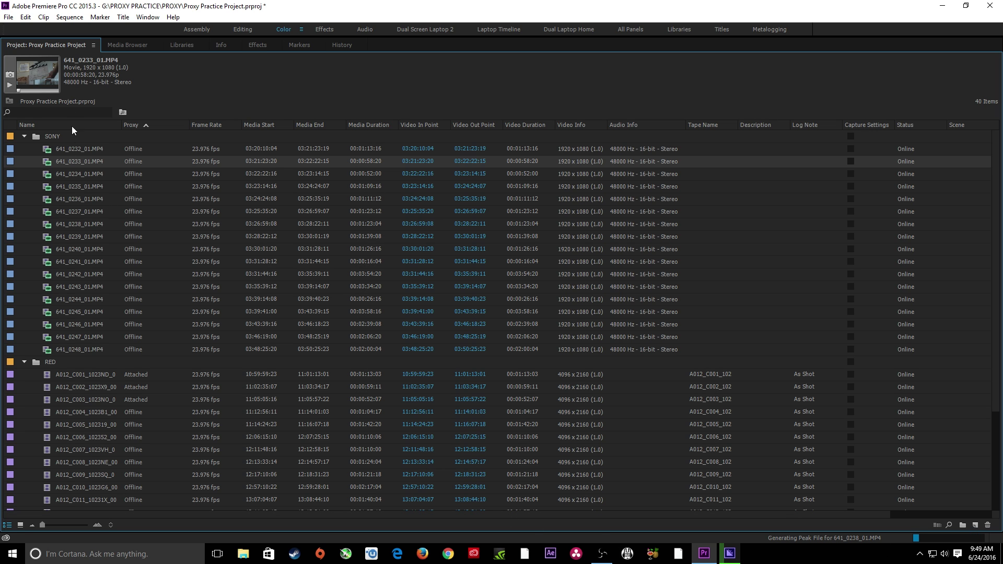
# - Create a sequence from the first RED clip, A012_C001, and move it out of the RED bin to the project's top level
pyautogui.click(54, 376)
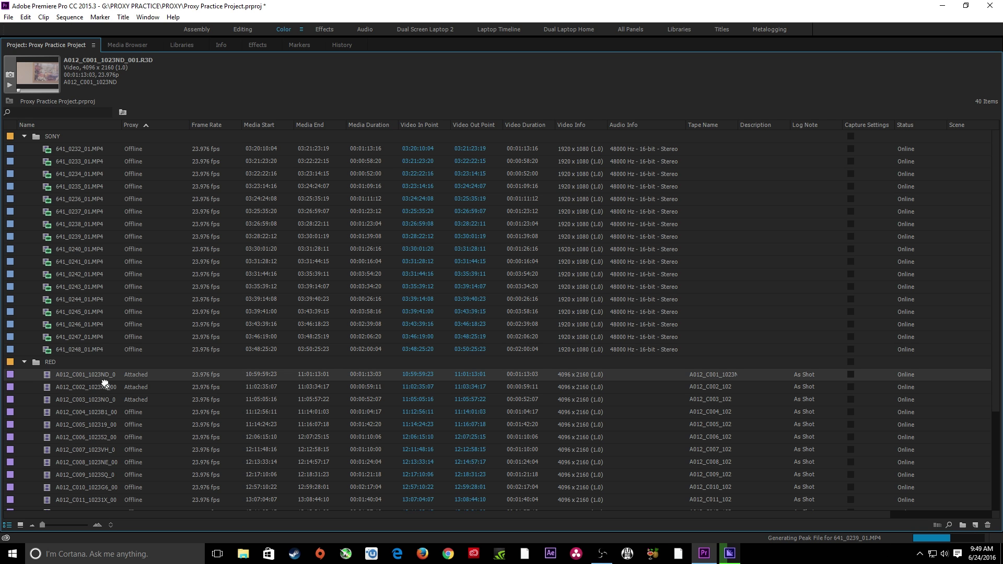
pyautogui.moveTo(956, 521); pyautogui.dragTo(975, 524)
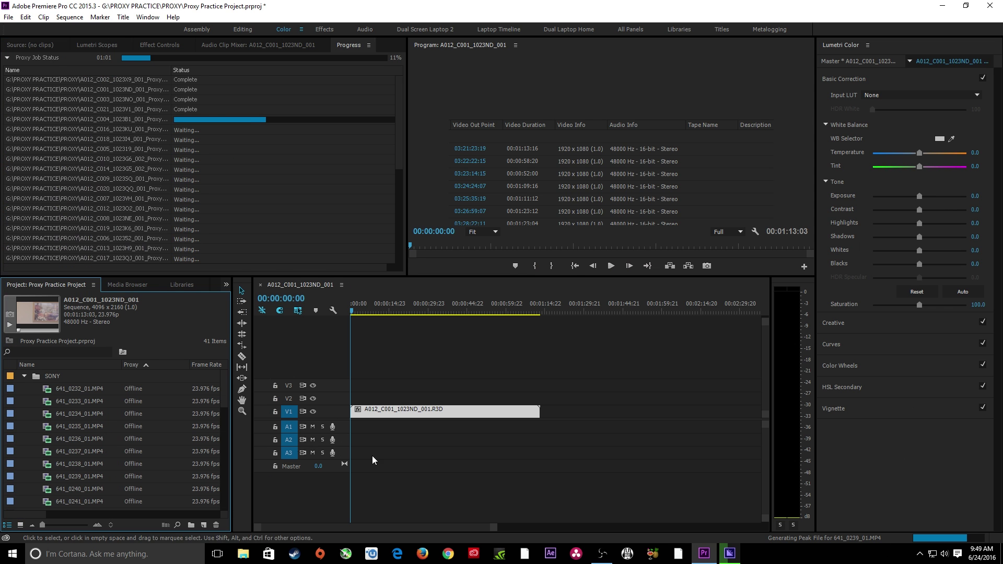
pyautogui.press('`')
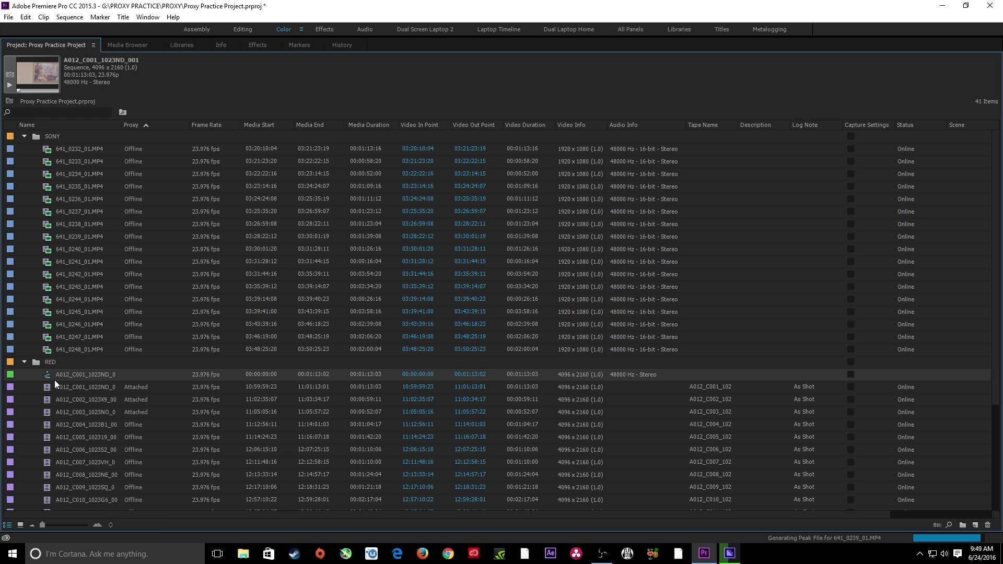
pyautogui.moveTo(22, 375); pyautogui.dragTo(21, 372)
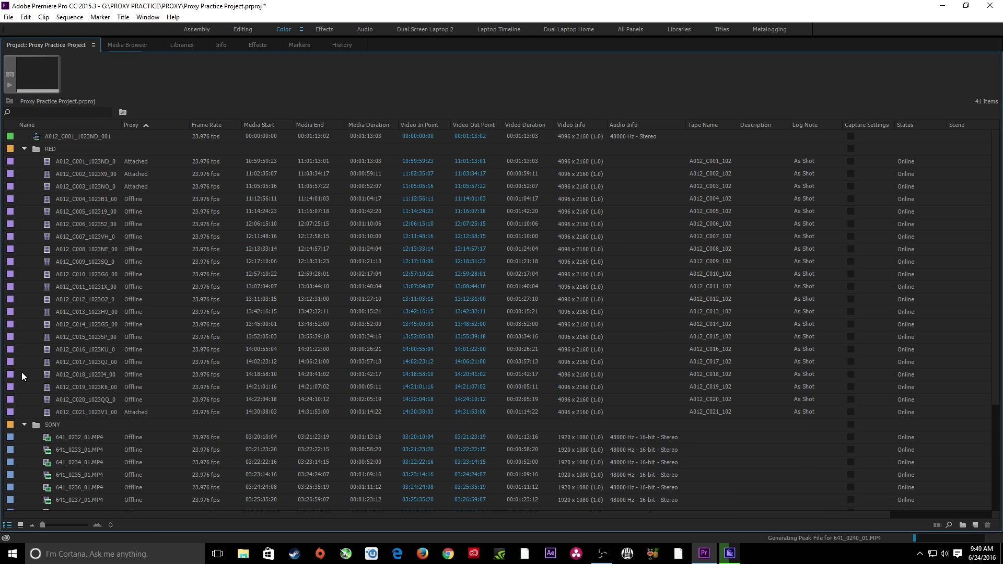
# - Collapse the SONY and RED bins and rename the new sequence as EDIT
pyautogui.click(24, 424)
pyautogui.click(24, 149)
pyautogui.click(82, 142)
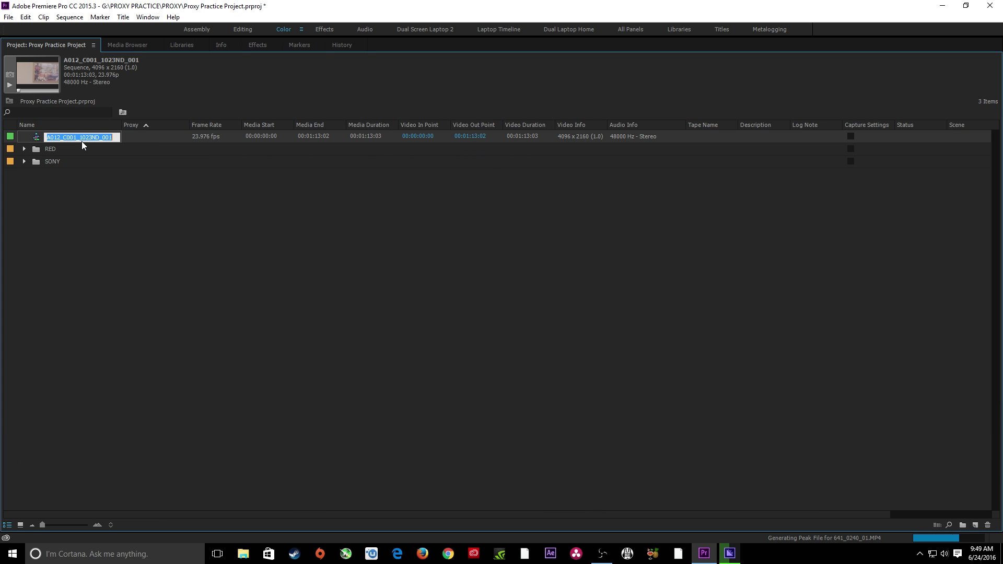
pyautogui.write('EDIT')
pyautogui.press('Tab')
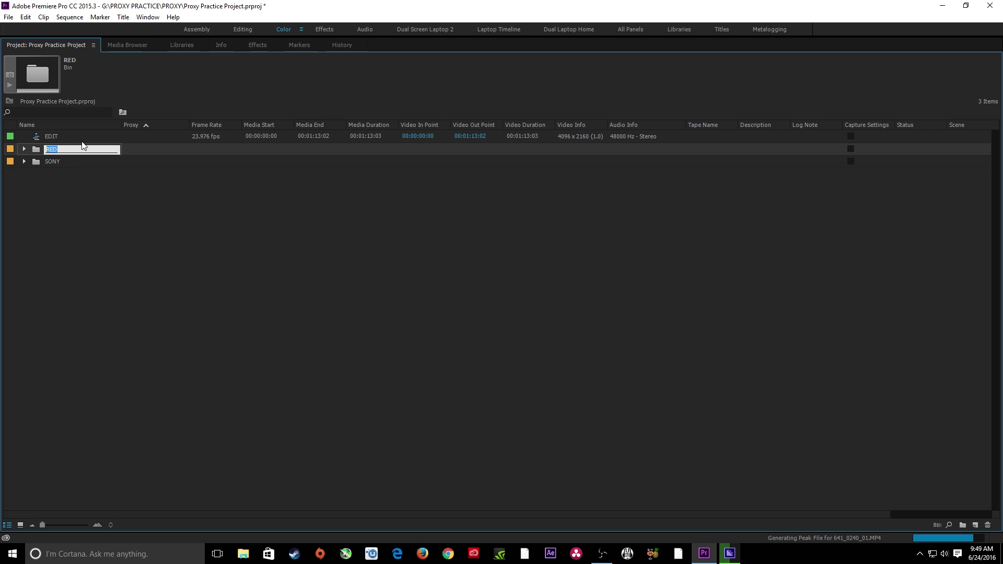
pyautogui.press('Escape')
# - Restore the full panel layout and scrub through the EDIT sequence to examine the RED footage's playback
pyautogui.press('`')
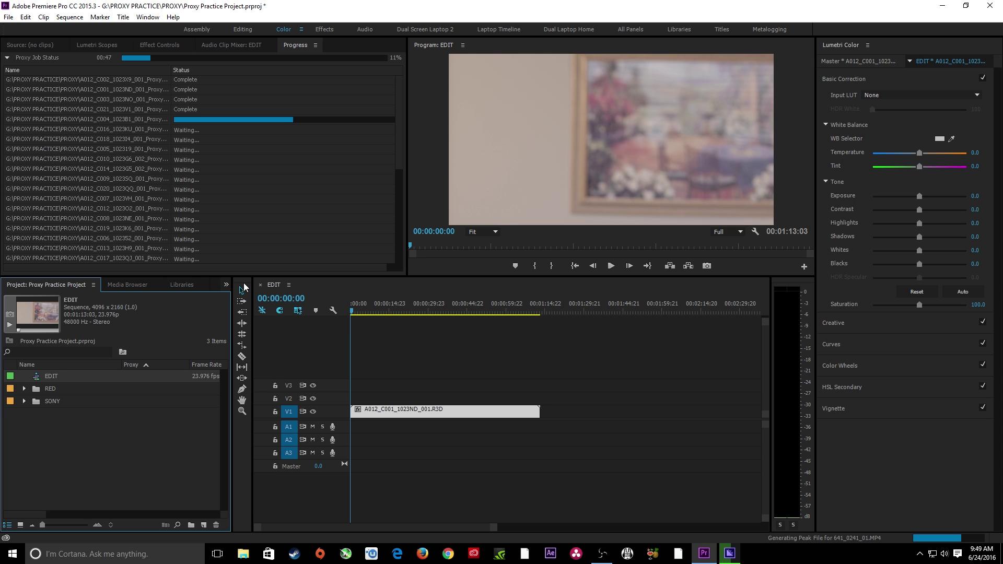
pyautogui.moveTo(373, 311); pyautogui.dragTo(414, 309)
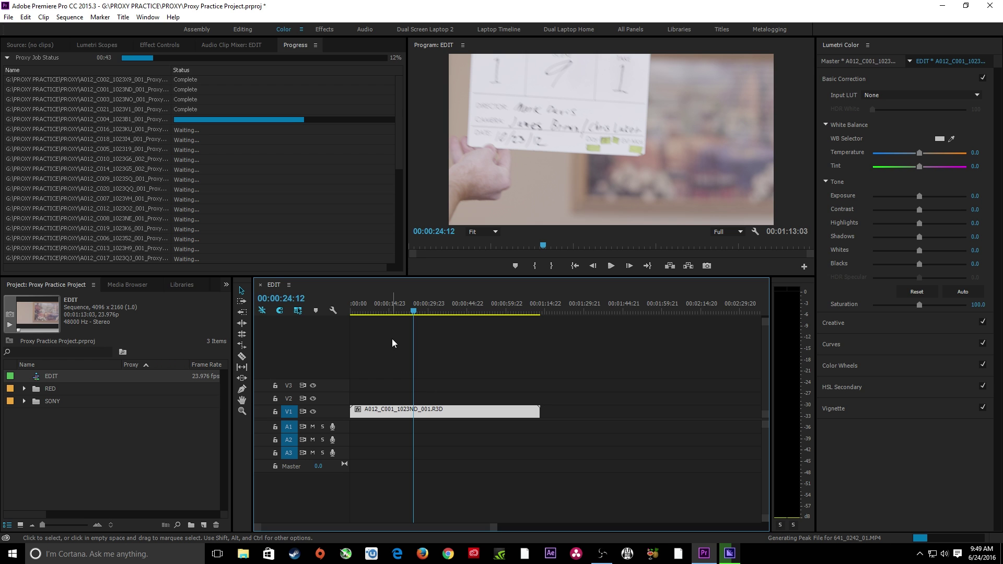
pyautogui.moveTo(459, 313); pyautogui.dragTo(503, 311)
pyautogui.press('j')
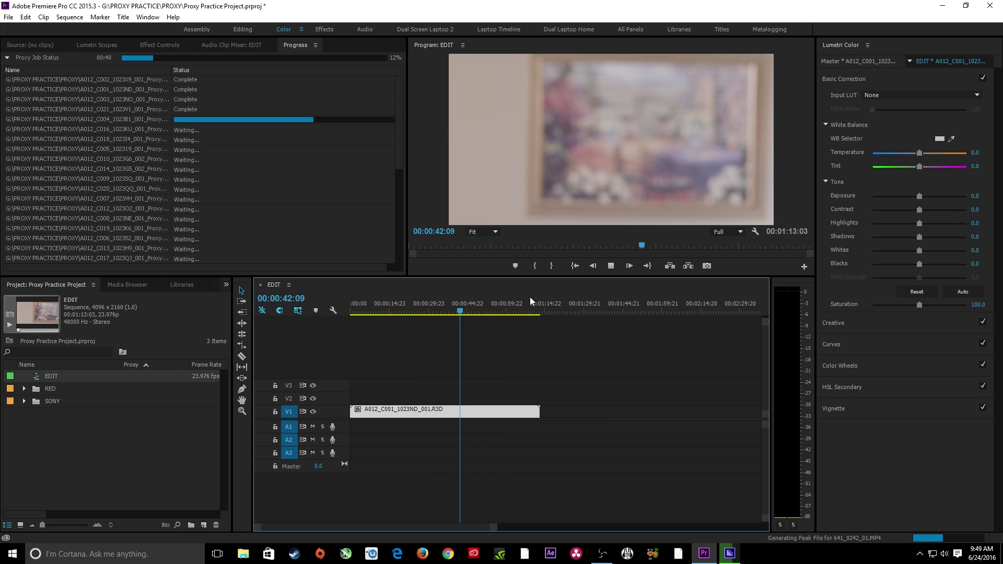
pyautogui.click(492, 308)
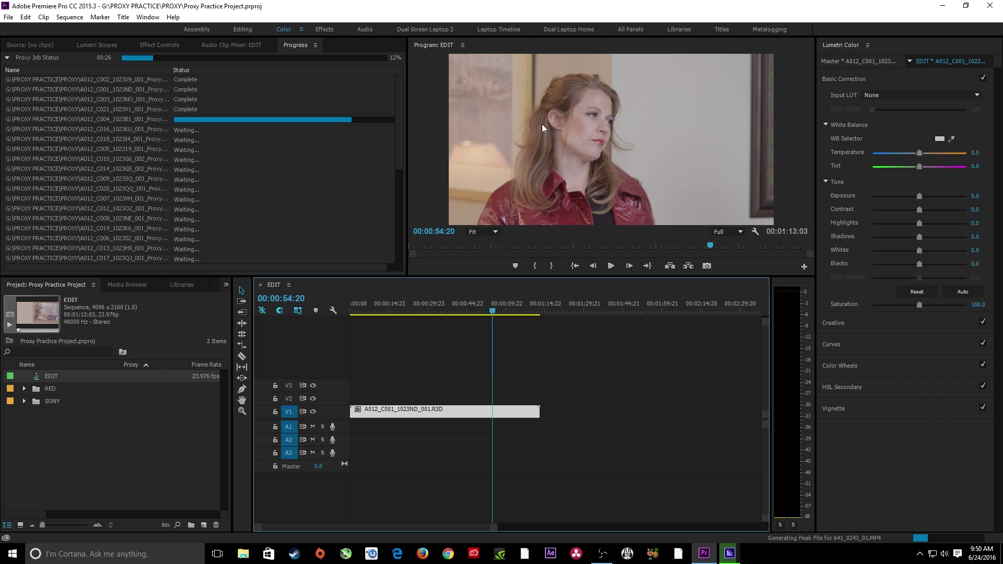
# - Switch to the Editing workspace
pyautogui.click(241, 29)
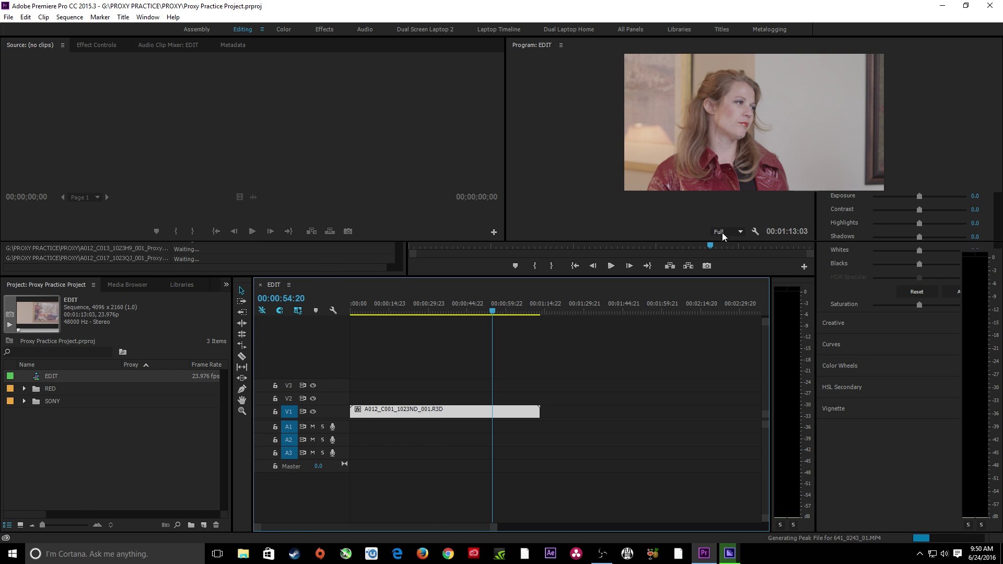
# - Enlarge the monitor panels and add the Toggle Proxies control to the Program Monitor's transport controls
pyautogui.moveTo(621, 249); pyautogui.dragTo(585, 333)
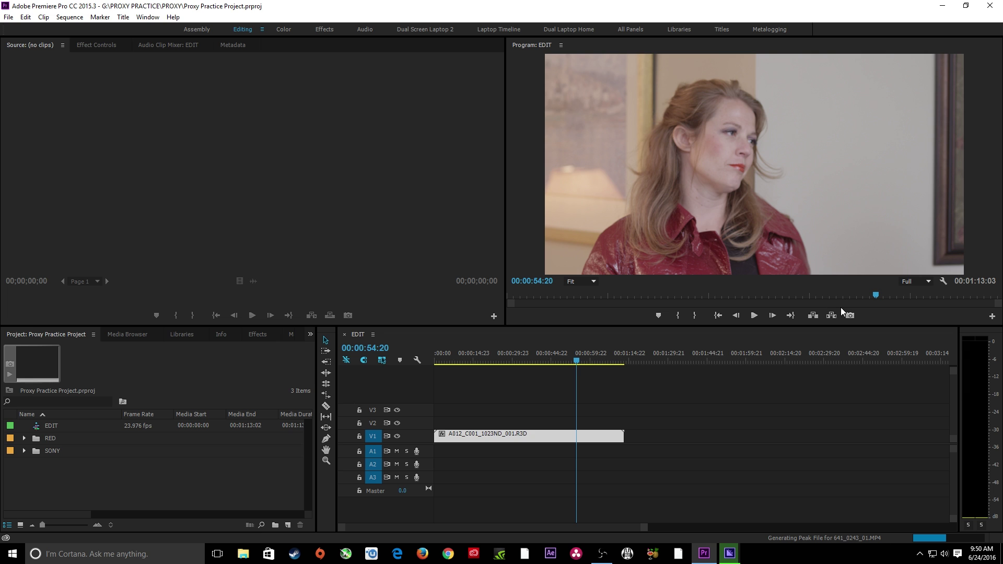
pyautogui.click(992, 317)
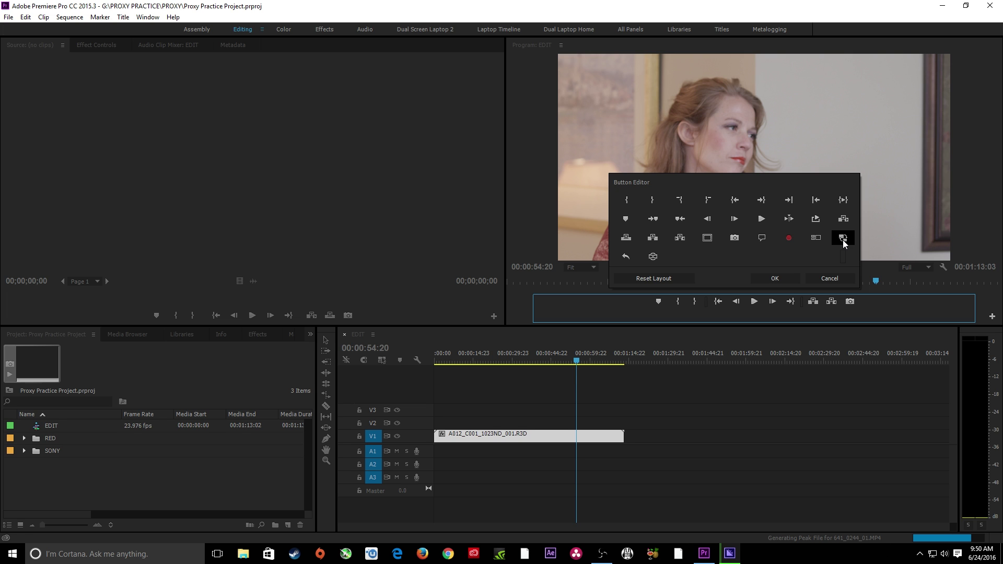
pyautogui.moveTo(843, 239); pyautogui.dragTo(869, 302)
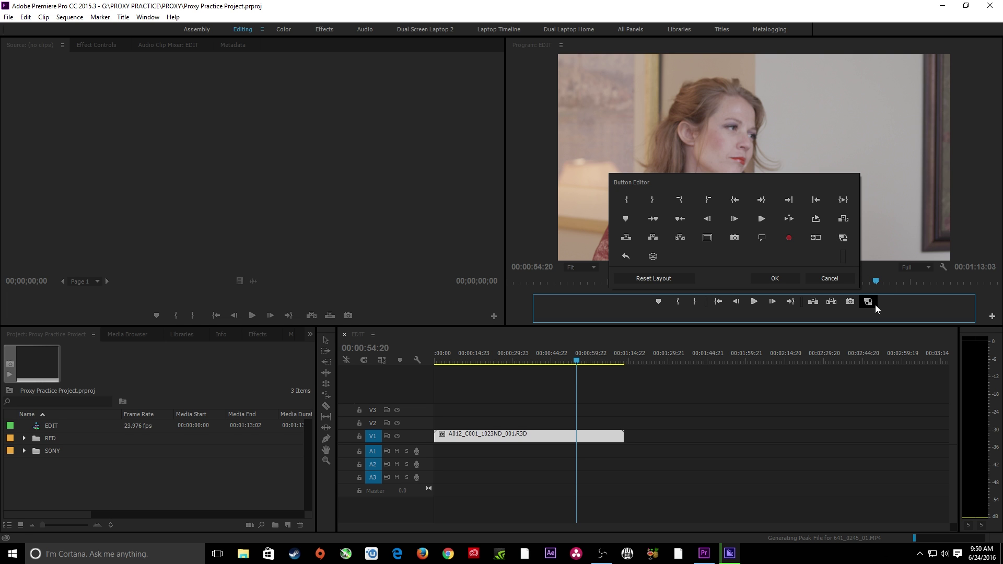
pyautogui.click(778, 280)
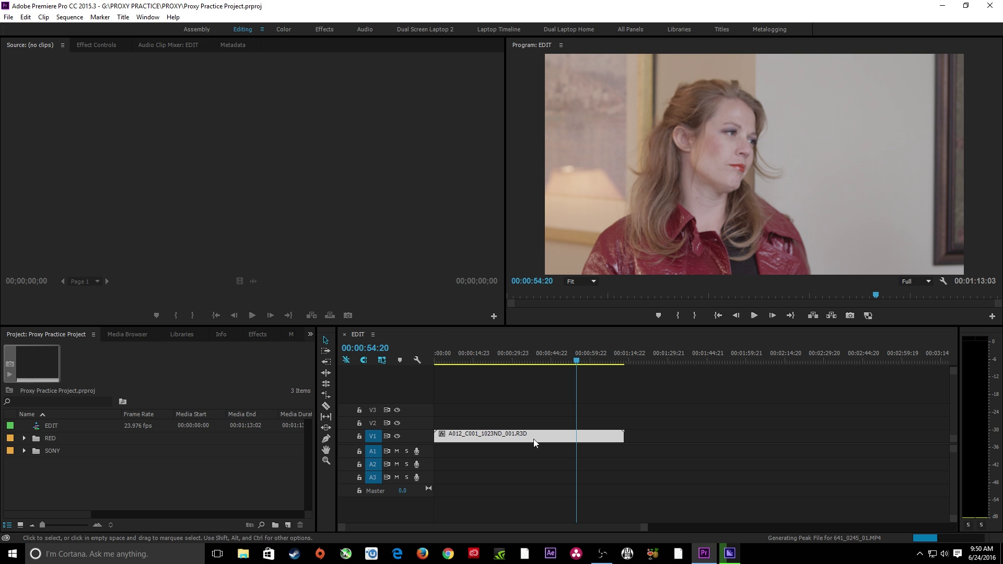
# - Enable proxy playback in the Program Monitor and scrub the EDIT sequence to examine the proxy image
pyautogui.click(873, 318)
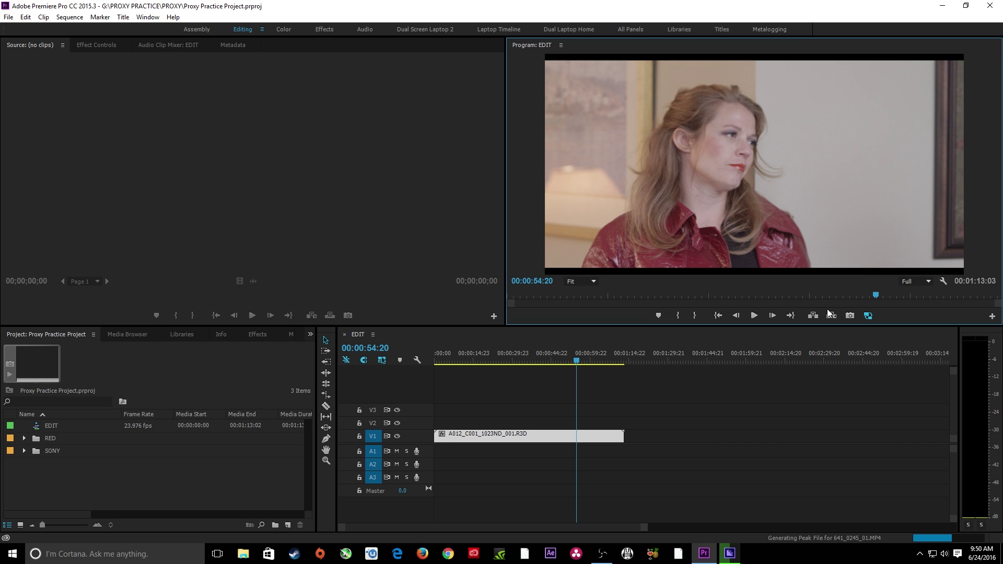
pyautogui.moveTo(575, 361)
pyautogui.mouseDown()
pyautogui.moveTo(540, 360)
pyautogui.moveTo(576, 361)
pyautogui.mouseUp()
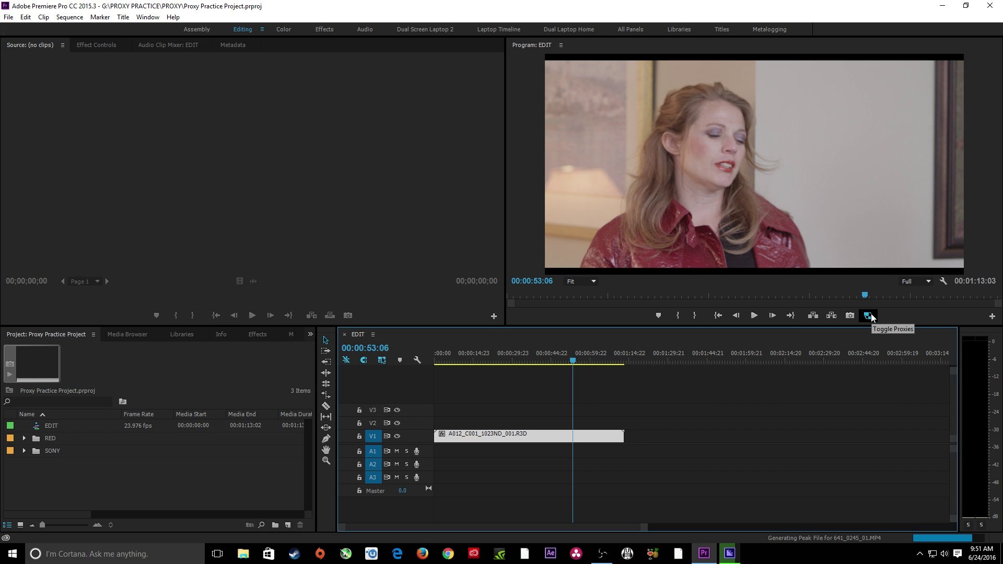
# - Open the calculator and divide the RED frame width of 4096 by 2
pyautogui.press('XF86Calculator')
pyautogui.moveTo(510, 149); pyautogui.dragTo(463, 153)
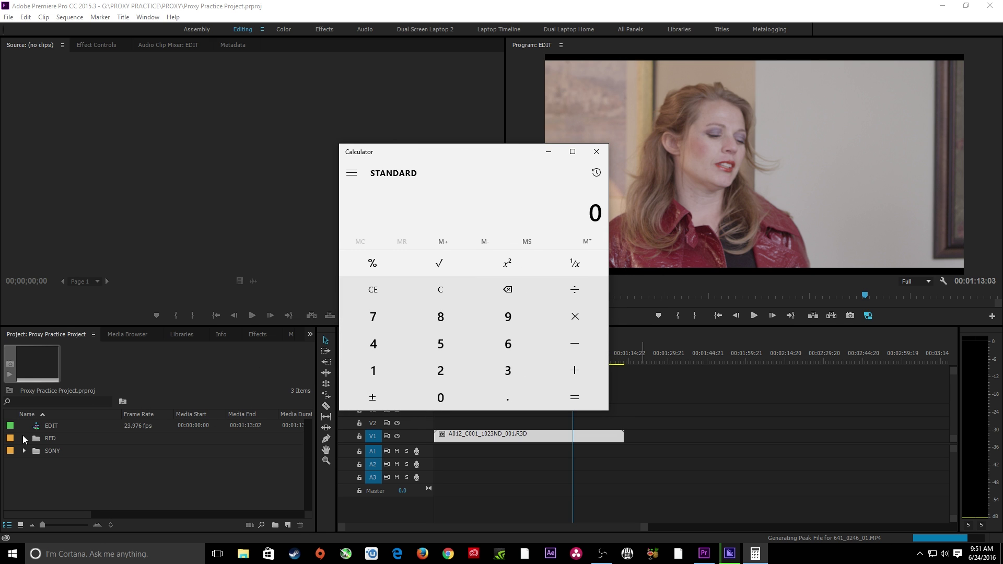
pyautogui.click(373, 344)
pyautogui.click(497, 314)
pyautogui.click(508, 289)
pyautogui.click(508, 289)
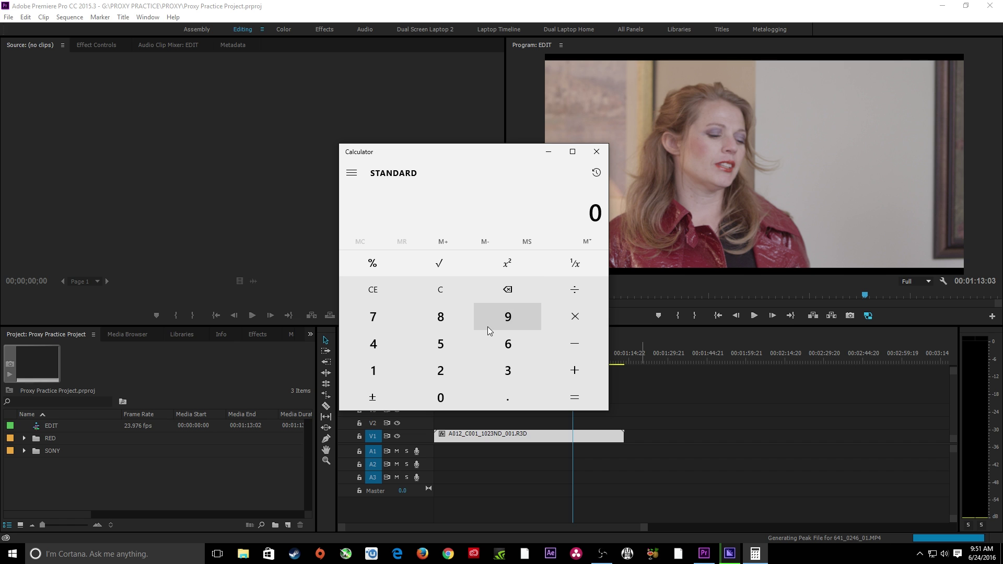
pyautogui.write('4096')
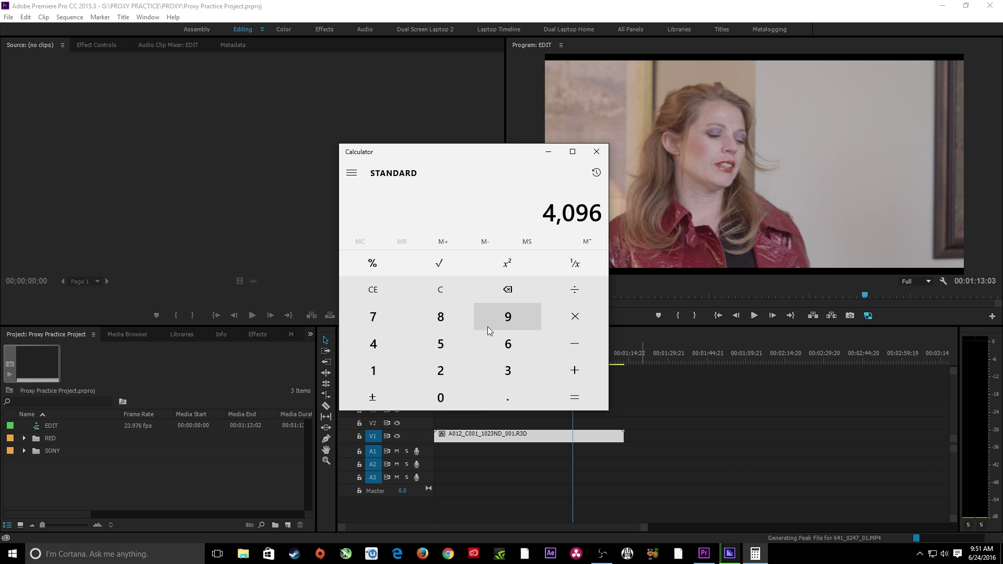
pyautogui.press('/')
pyautogui.write('2')
pyautogui.press('Return')
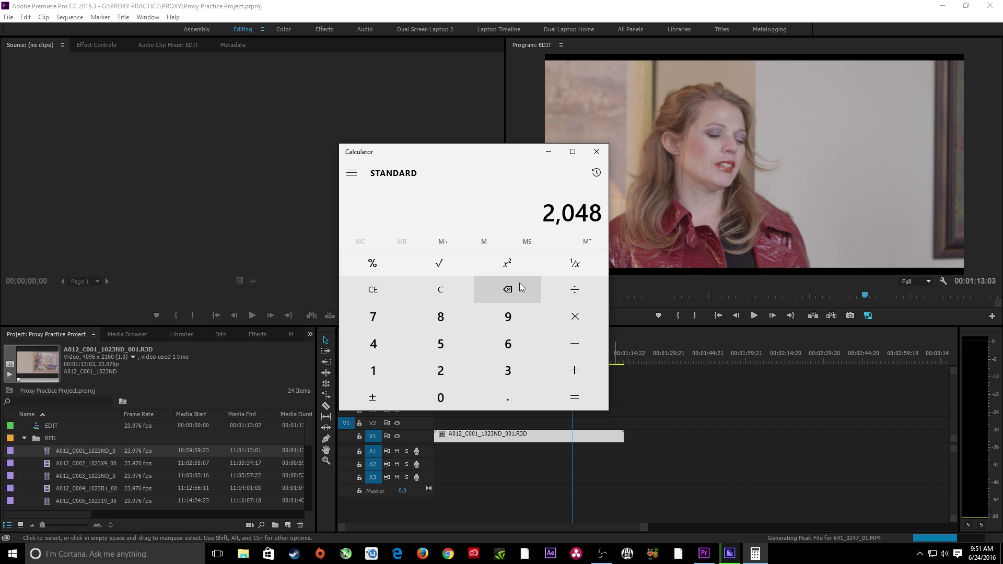
# - Divide the RED frame height of 2160 by 2 and close the calculator
pyautogui.write('2,160')
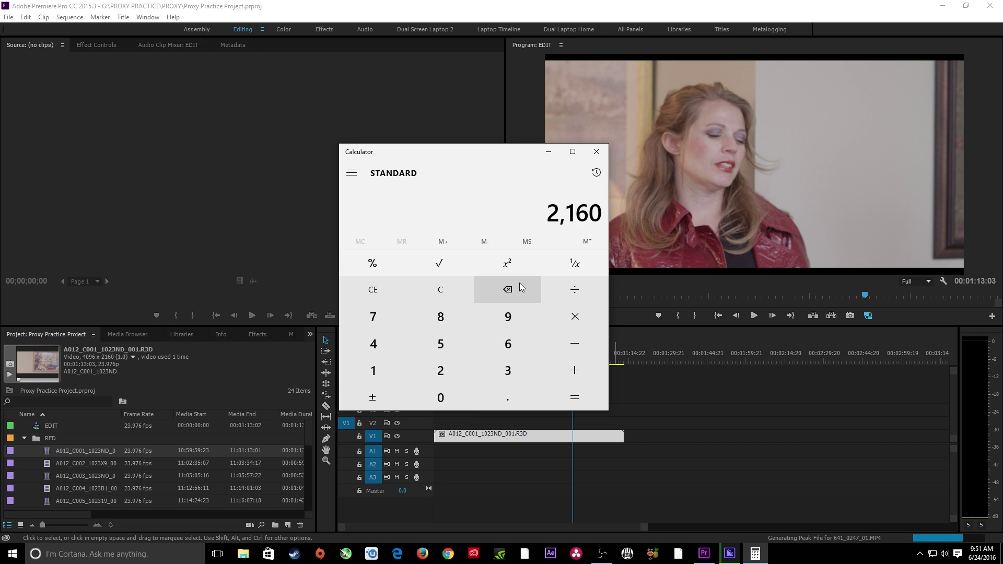
pyautogui.press('/')
pyautogui.write('2')
pyautogui.press('Return')
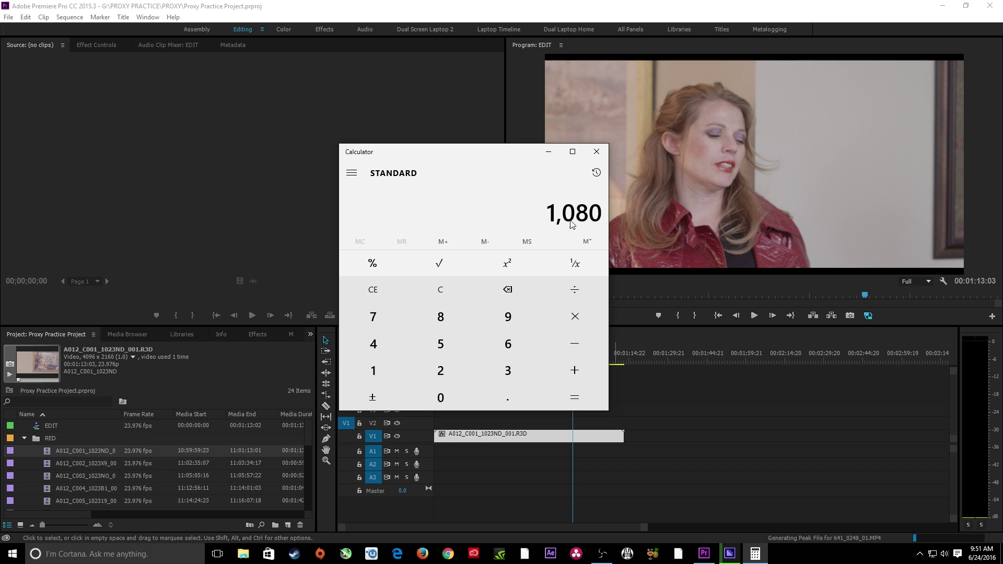
pyautogui.click(595, 156)
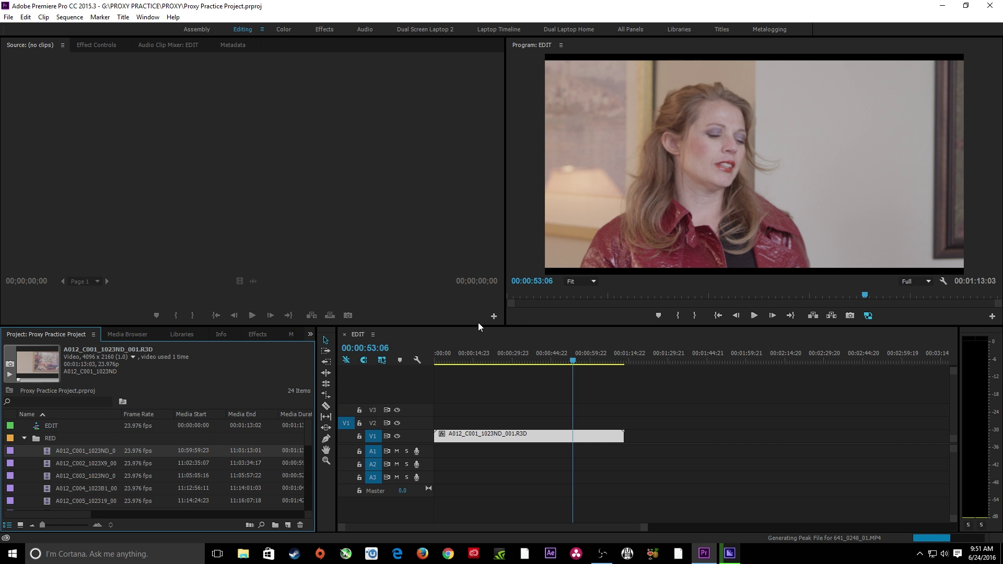
# - Play the EDIT sequence with proxies enabled and toggle proxy display in the Program Monitor to compare playback
pyautogui.click(559, 365)
pyautogui.moveTo(559, 366); pyautogui.dragTo(572, 367)
pyautogui.press('space')
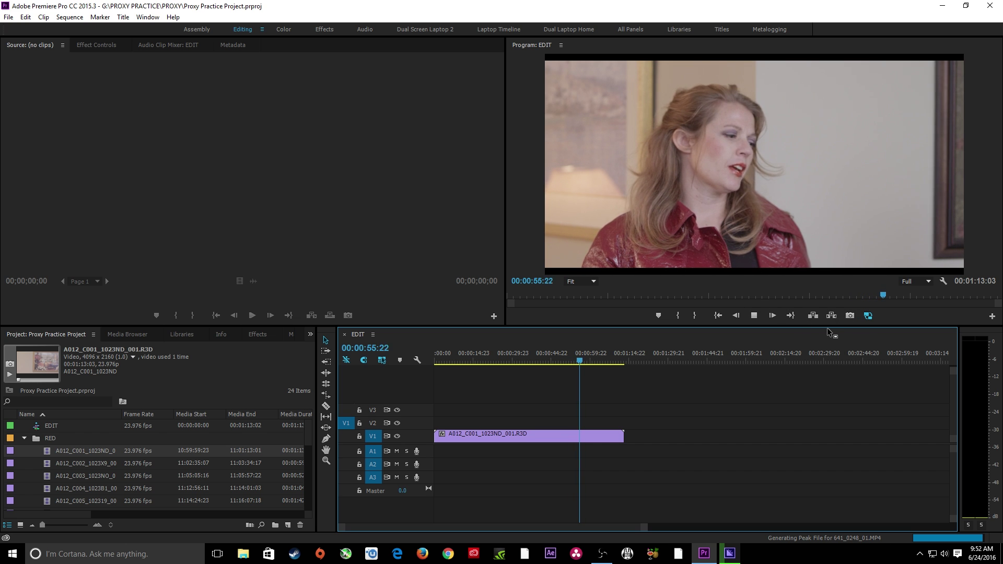
pyautogui.click(870, 316)
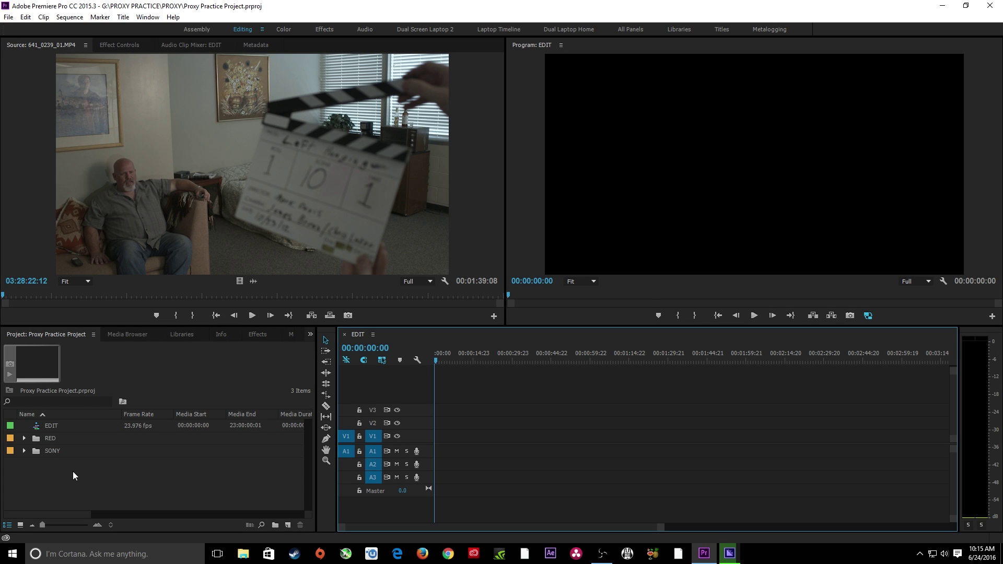
# - Maximize the Project panel and expand the RED and SONY bins to check every clip's proxy status
pyautogui.press('`')
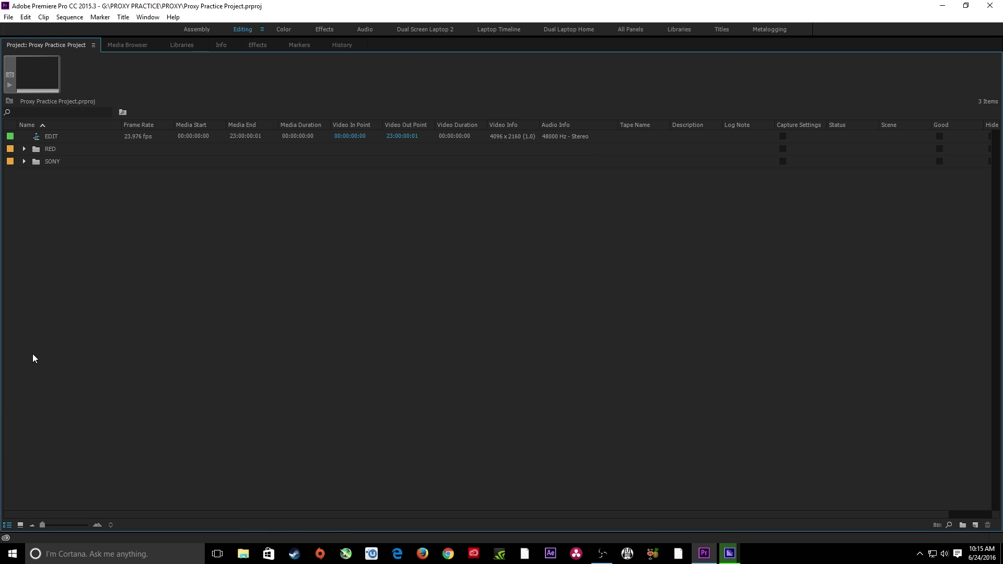
pyautogui.click(24, 150)
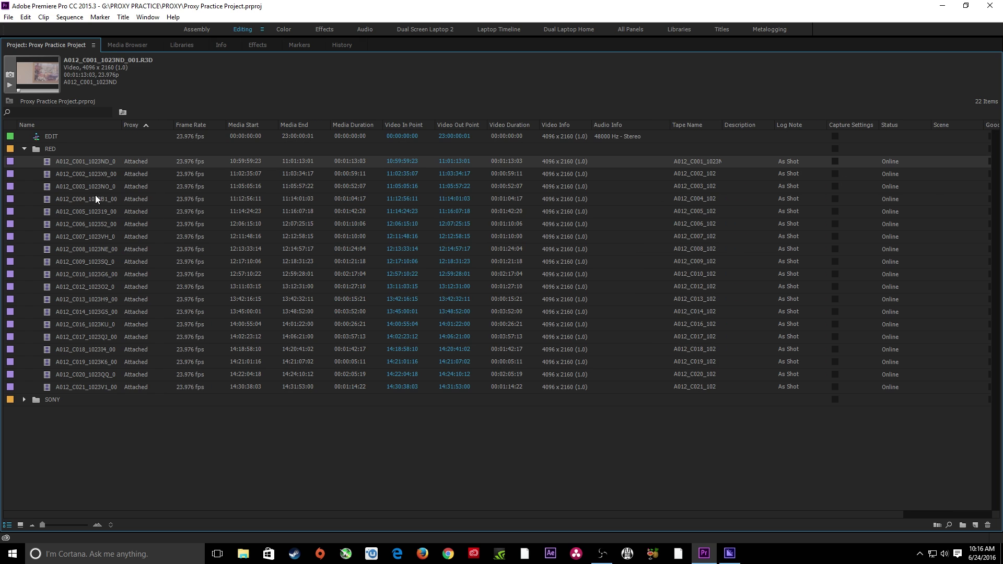
pyautogui.click(24, 400)
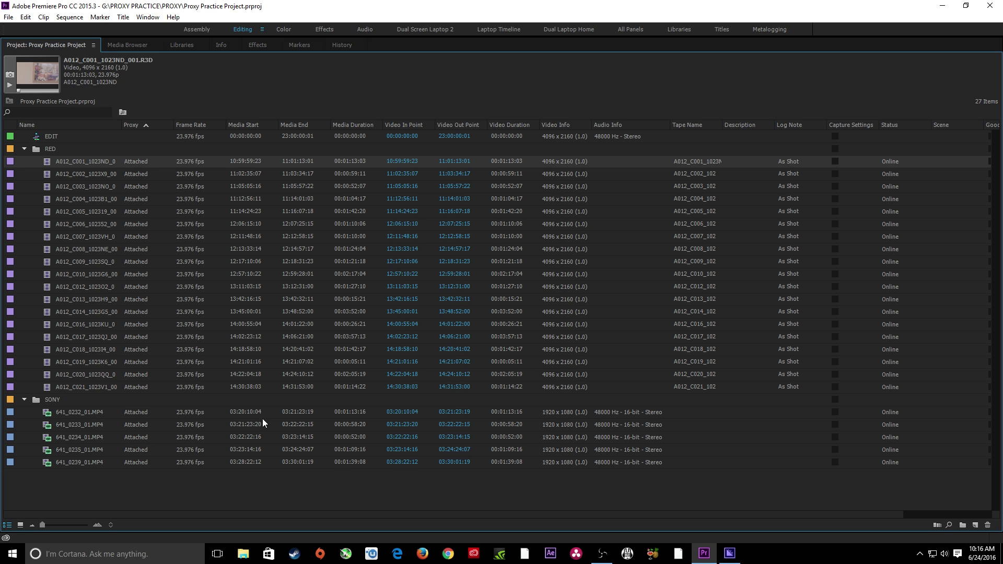
# - Check the ingest queue in Adobe Media Encoder and close it, and save the Premiere Pro project with the full panel layout restored
pyautogui.click(730, 553)
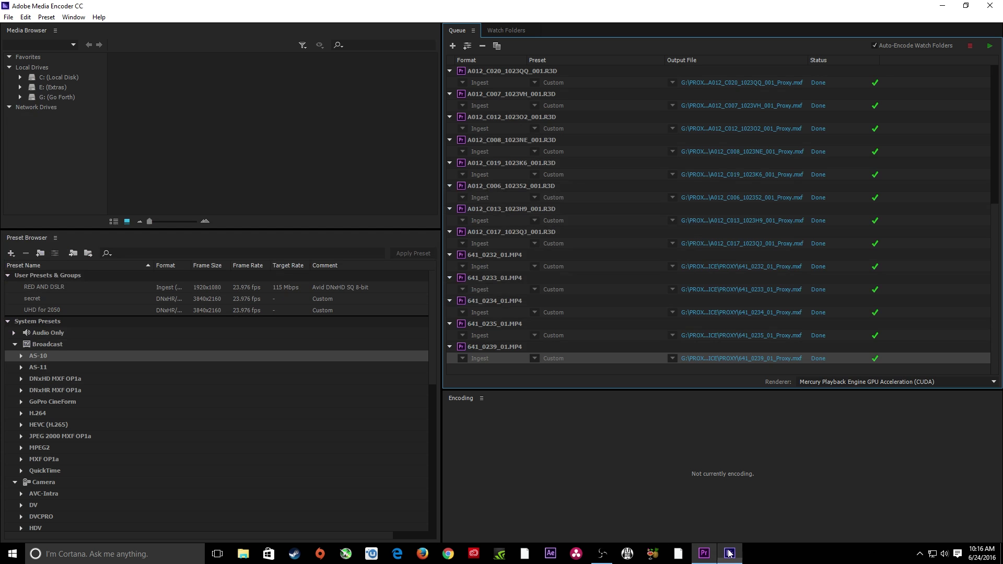
pyautogui.click(990, 6)
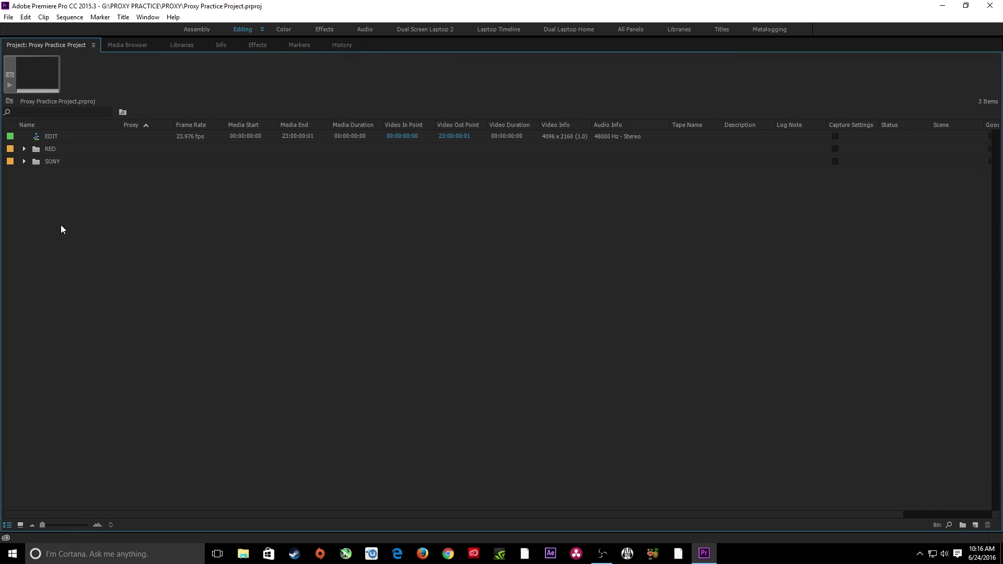
pyautogui.hotkey('ctrl', 's')
pyautogui.press('`')
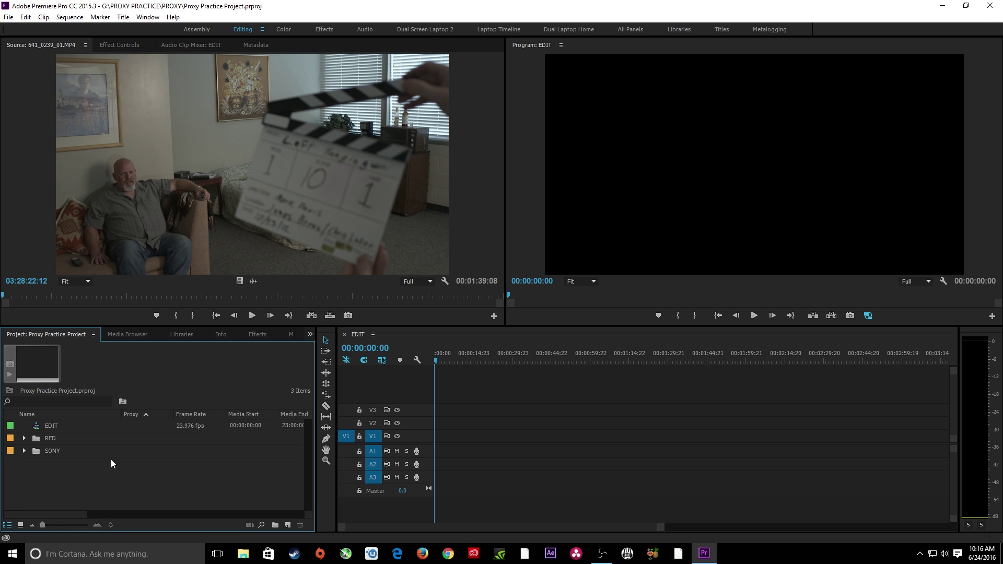
# - Open clip A012_C003 from the RED bin in the Source Monitor and mark an In point at 11:05:35:06
pyautogui.click(24, 438)
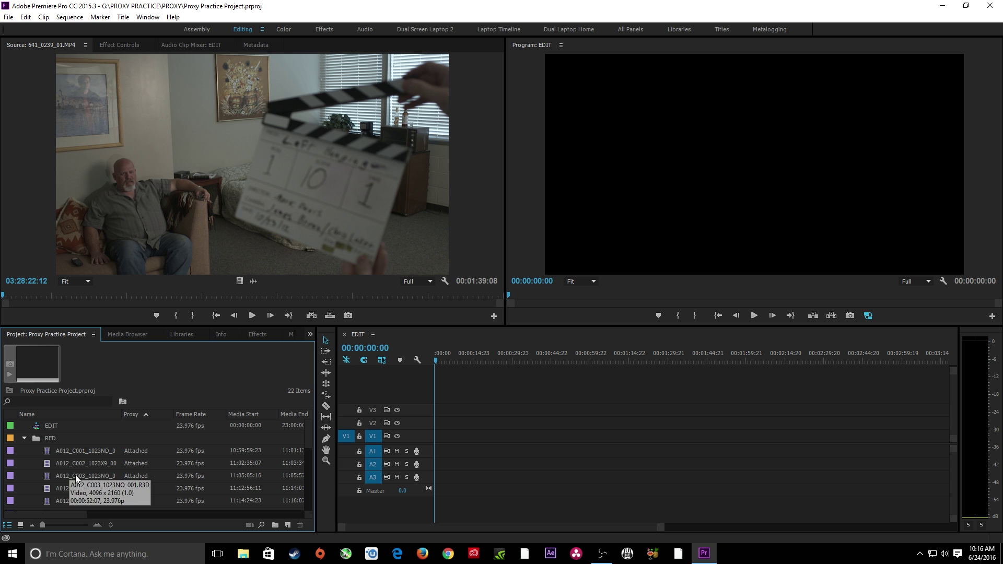
pyautogui.doubleClick(49, 475)
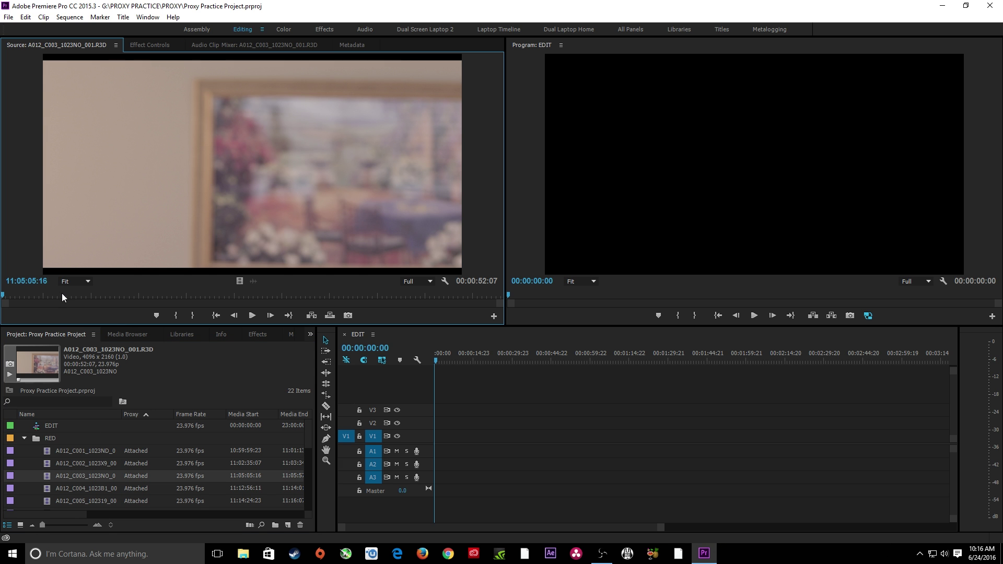
pyautogui.moveTo(61, 296); pyautogui.dragTo(278, 296)
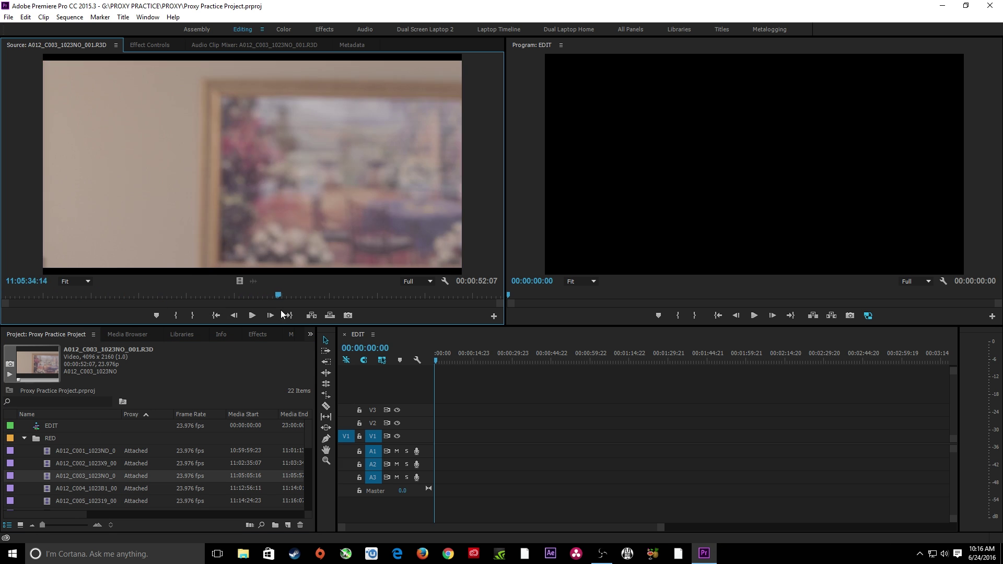
pyautogui.press('space')
pyautogui.press('space')
pyautogui.press('i')
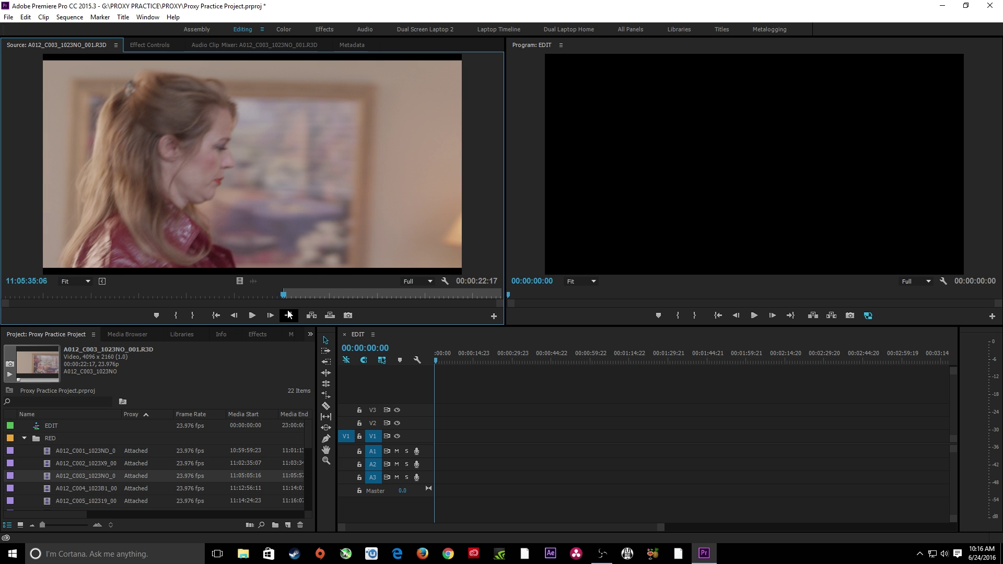
# - Re-mark A012_C003 to a 00:00:09:06 range ending at 11:05:49:17, and place it on V1 at the start of the EDIT sequence
pyautogui.press('space')
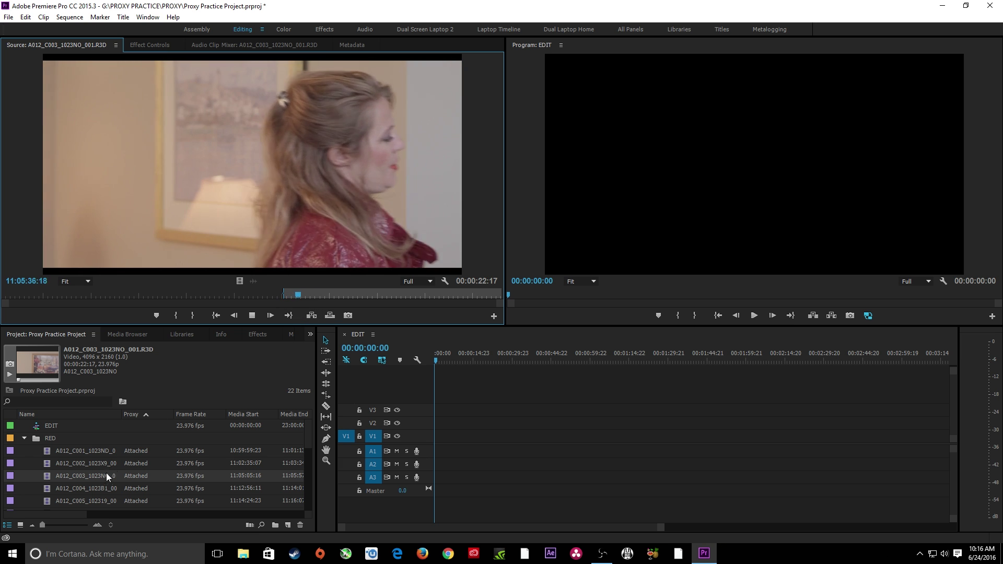
pyautogui.moveTo(303, 296); pyautogui.dragTo(416, 294)
pyautogui.press('i')
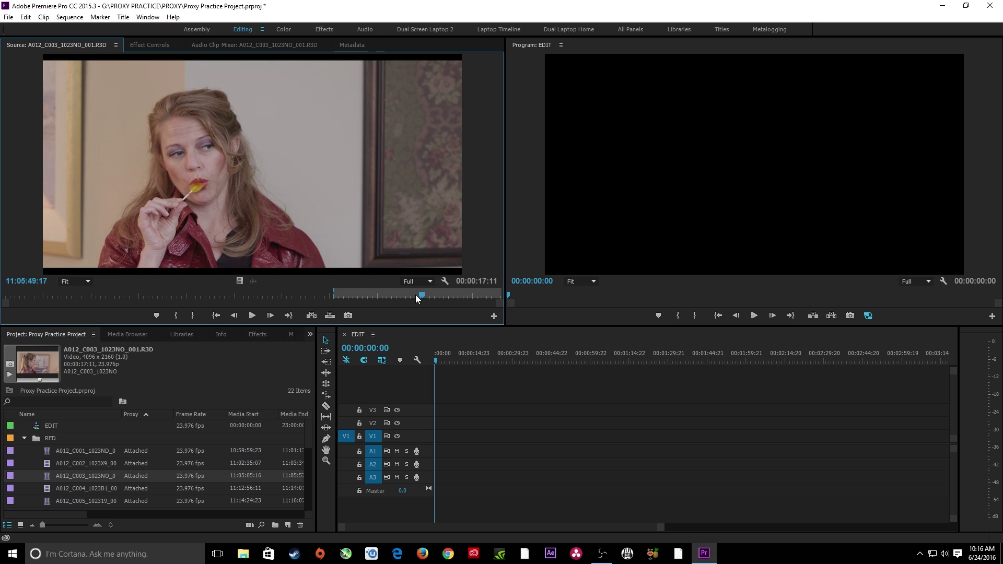
pyautogui.press('o')
pyautogui.click(446, 362)
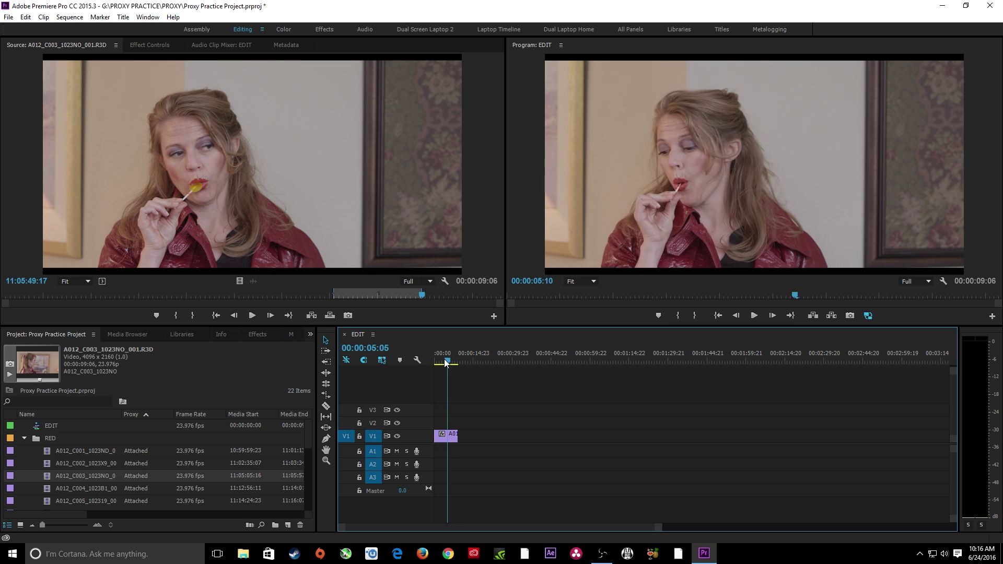
pyautogui.moveTo(445, 363); pyautogui.dragTo(442, 362)
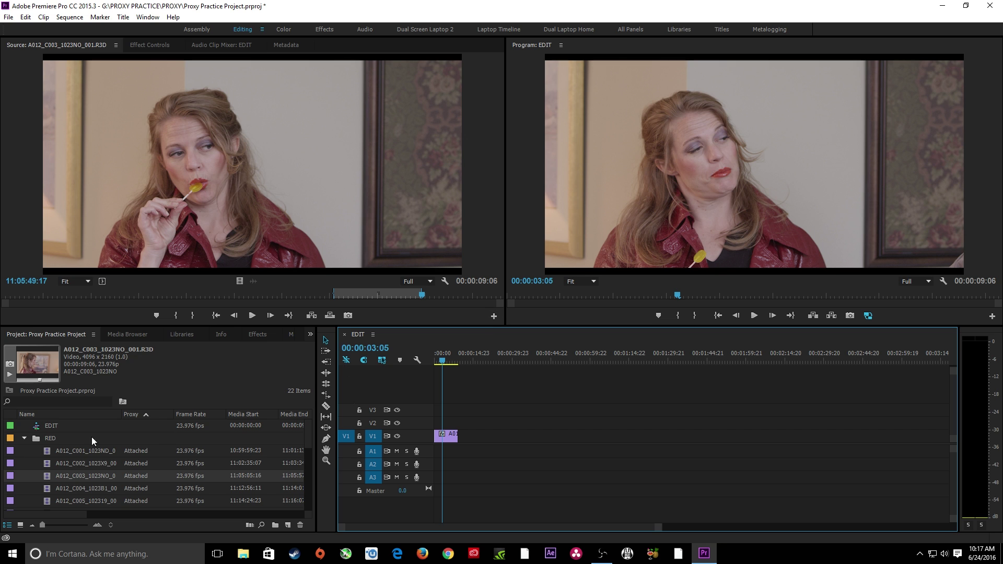
# - Collapse the RED bin, expand the SONY bin and open clip 641_0232_01.MP4 in the Source Monitor
pyautogui.click(24, 438)
pyautogui.click(24, 451)
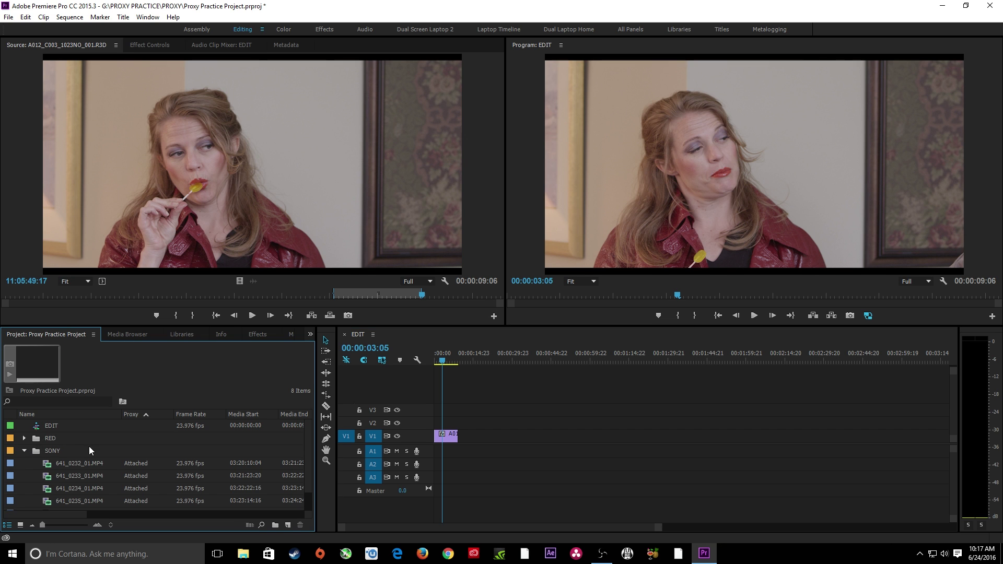
pyautogui.click(47, 464)
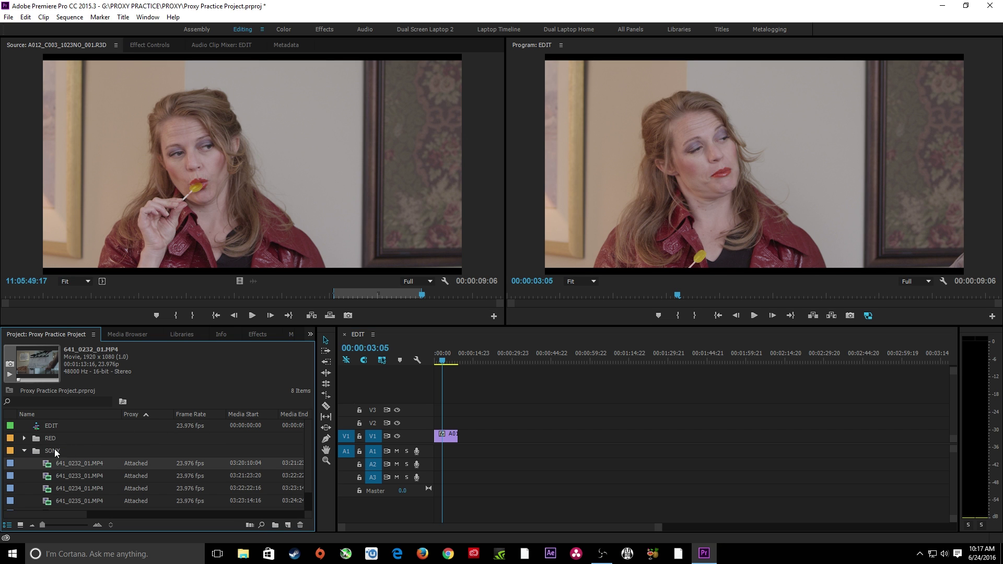
pyautogui.doubleClick(48, 465)
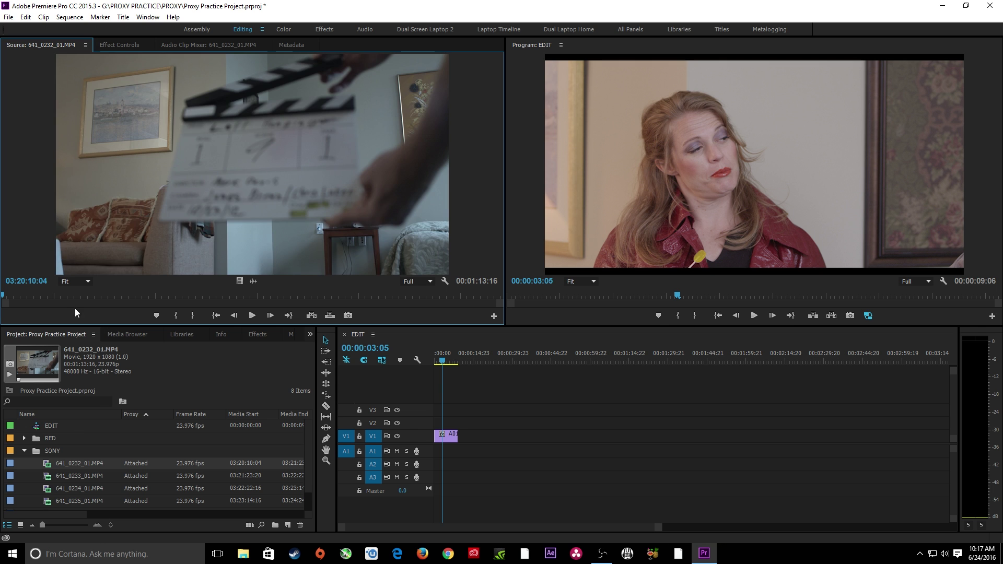
# - Mark a 00:00:05:04 range ending at 03:21:02:18 in 641_0232_01.MP4, and move the EDIT playhead to the sequence start
pyautogui.moveTo(118, 297); pyautogui.dragTo(363, 297)
pyautogui.press('space')
pyautogui.press('i')
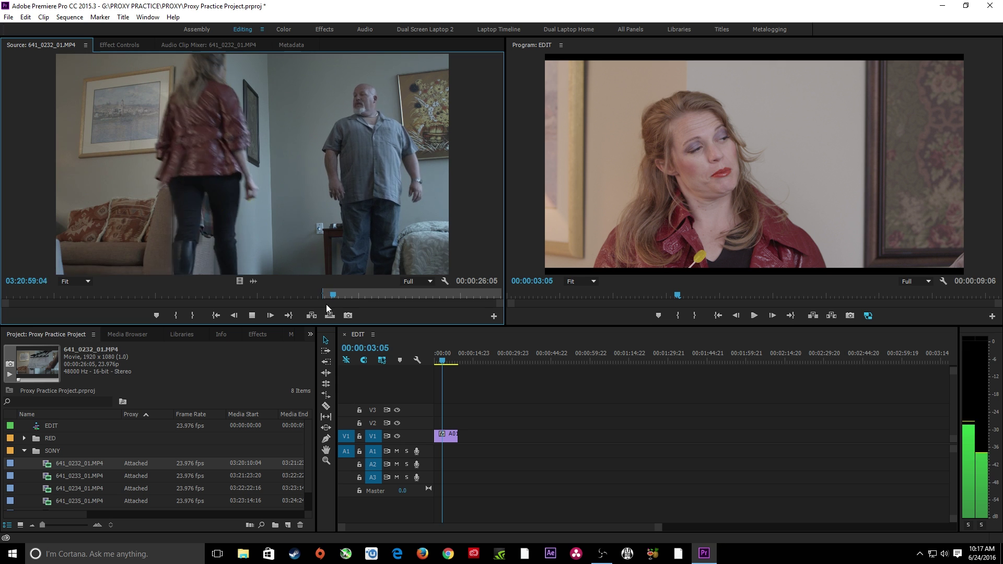
pyautogui.press('space')
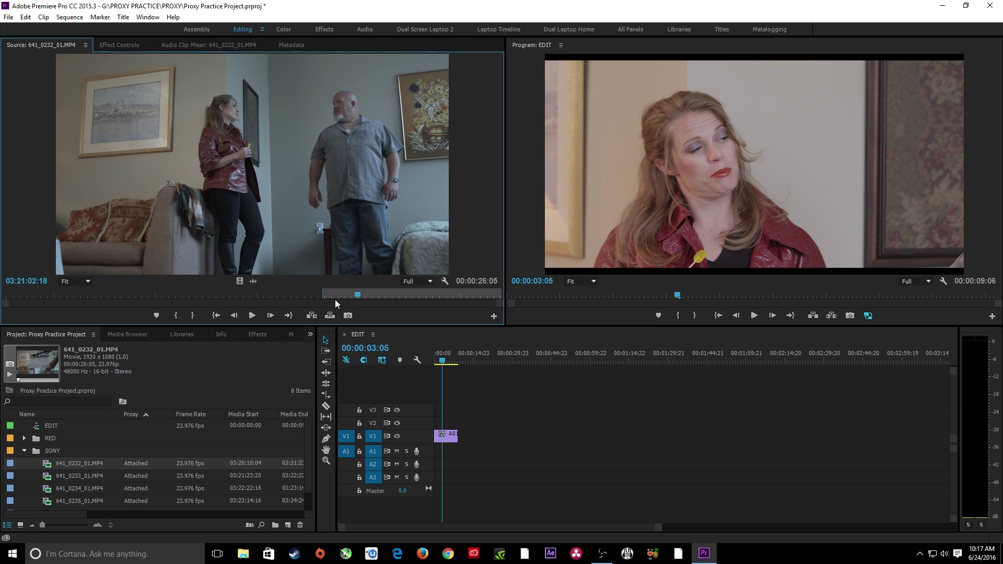
pyautogui.press('o')
pyautogui.click(455, 334)
pyautogui.press('Home')
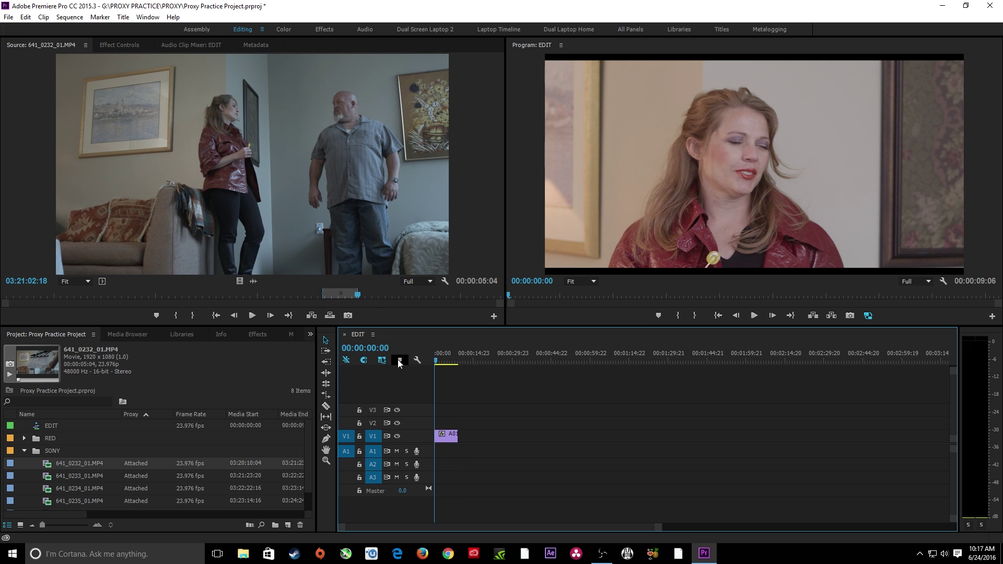
# - Insert the marked 641_0232_01.MP4 range at the start of the EDIT sequence ahead of the RED clip, and delete its audio from A1
pyautogui.press(',')
pyautogui.click(441, 361)
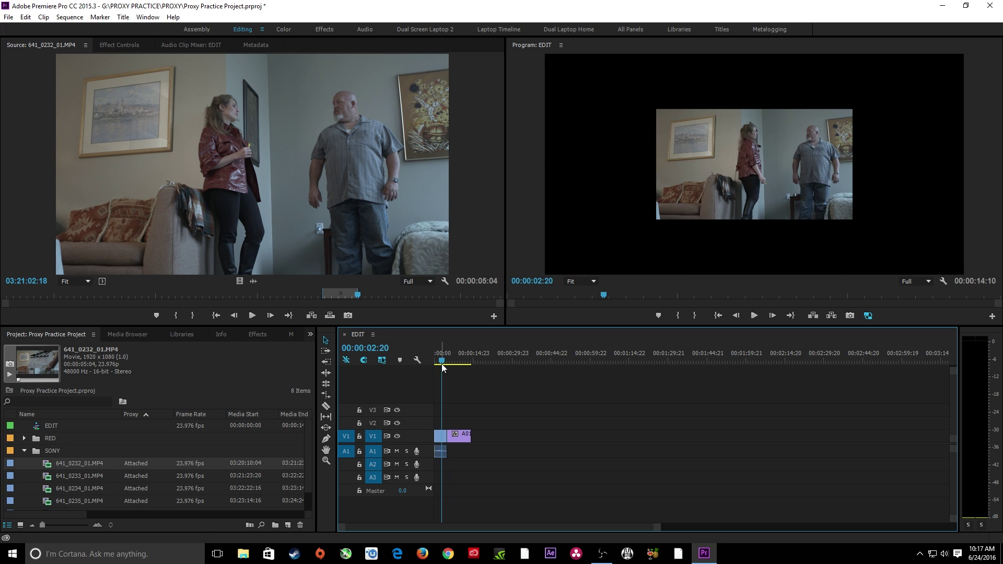
pyautogui.press('=')
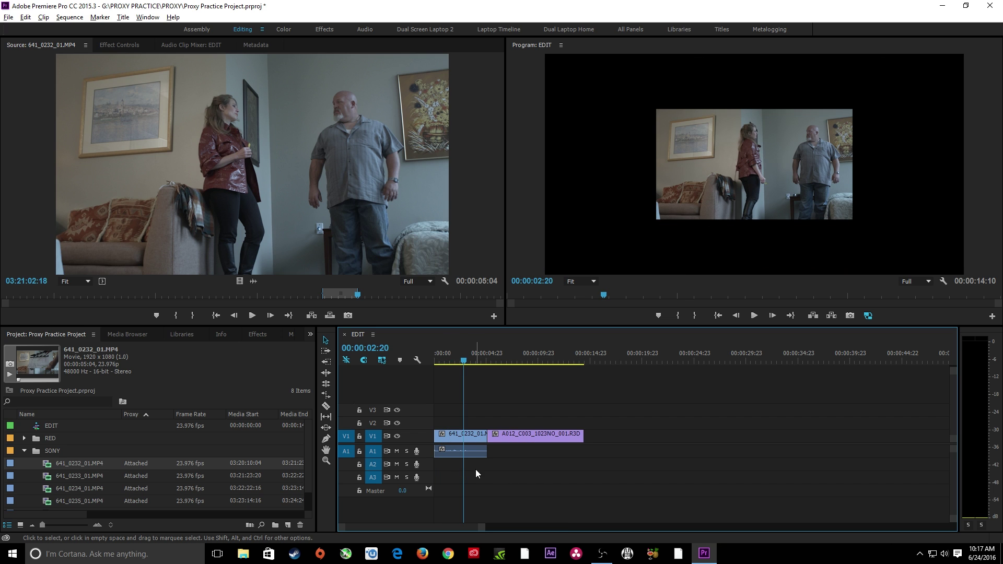
pyautogui.click(473, 452)
pyautogui.press('Delete')
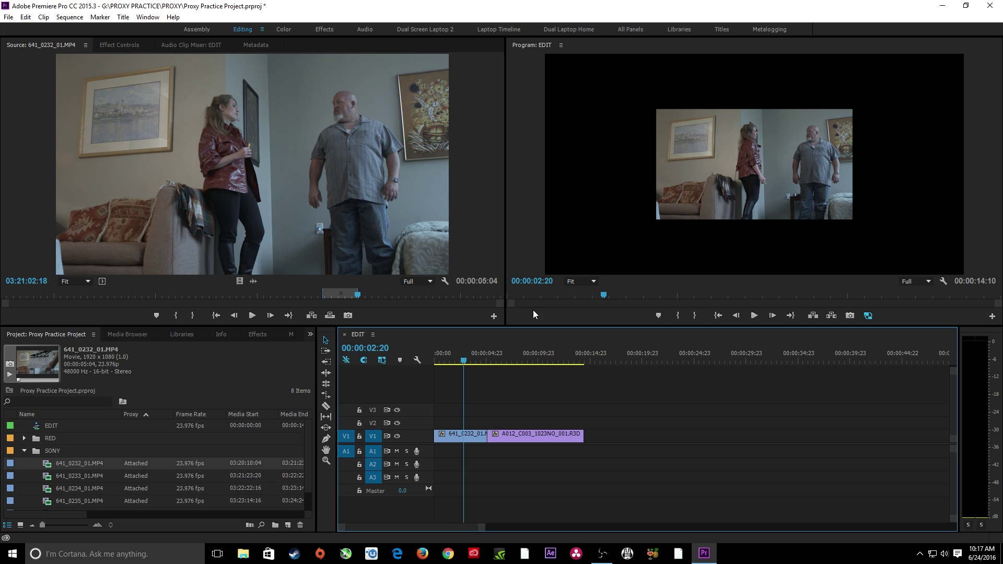
# - Examine the Default scale to frame size option in the General preferences, and leave the preferences without saving changes
pyautogui.click(27, 21)
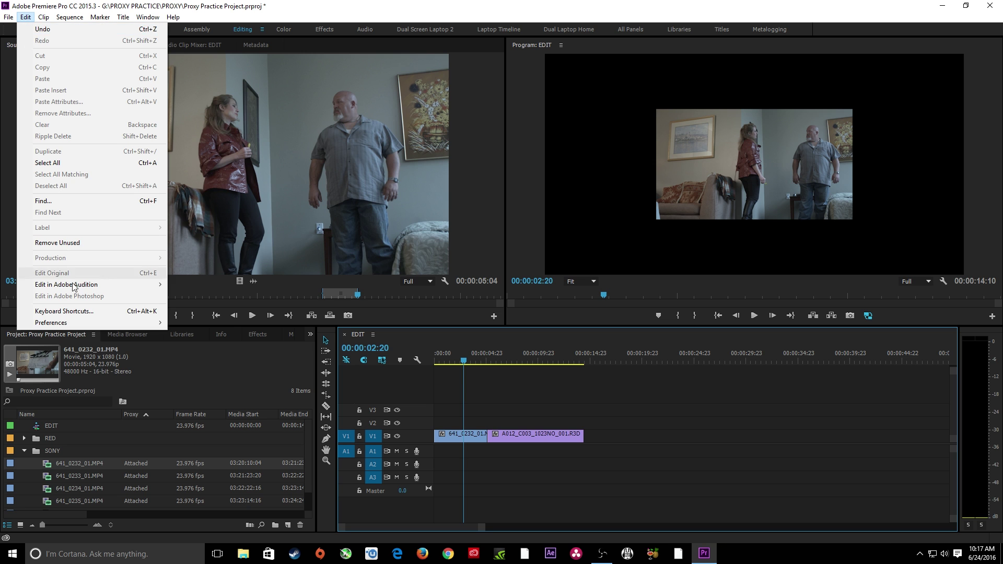
pyautogui.moveTo(73, 325)
pyautogui.click(198, 324)
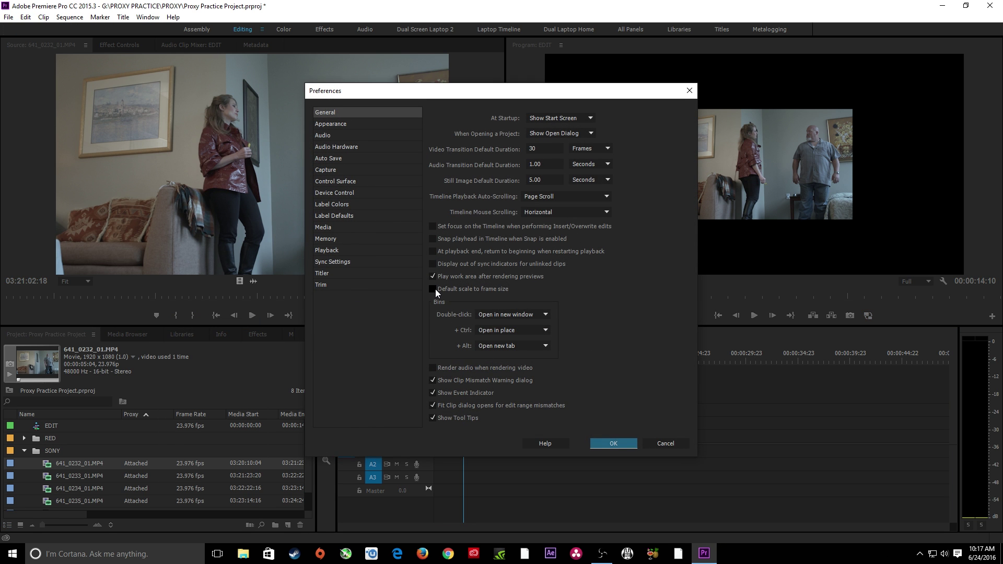
pyautogui.click(432, 289)
pyautogui.click(654, 441)
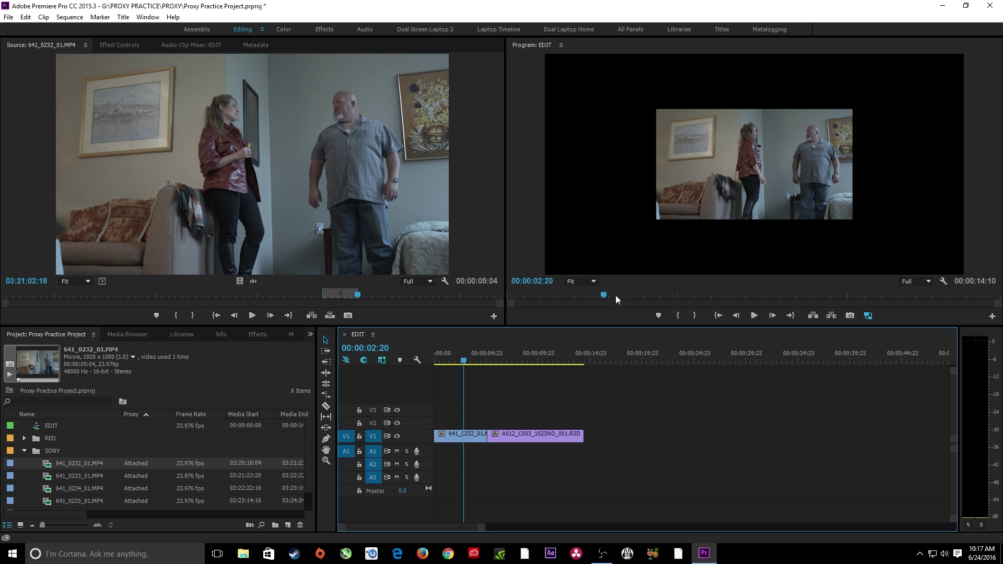
# - Apply Set to Frame Size to clip 641_0232_01.MP4 on V1 of the EDIT sequence
pyautogui.rightClick(457, 437)
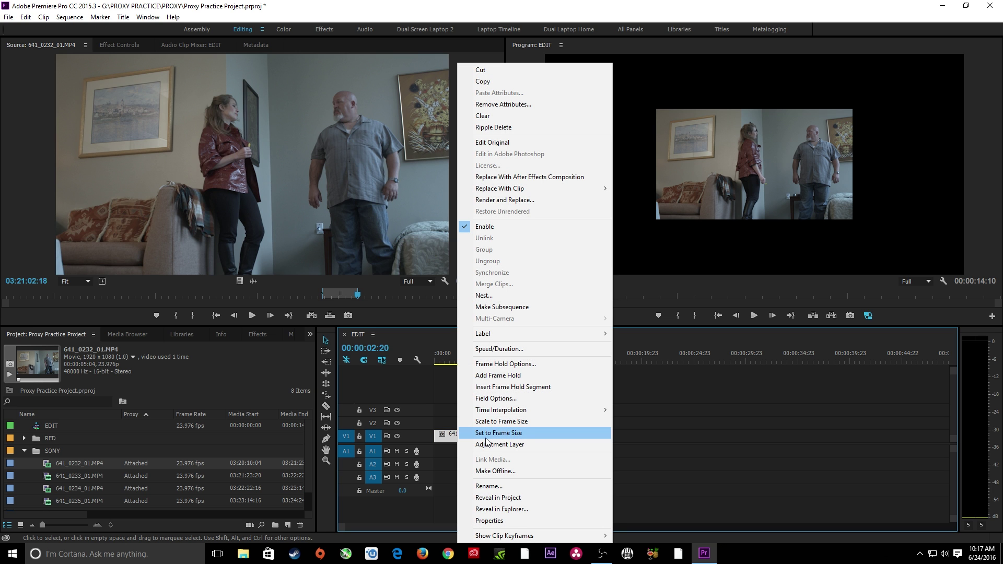
pyautogui.click(505, 433)
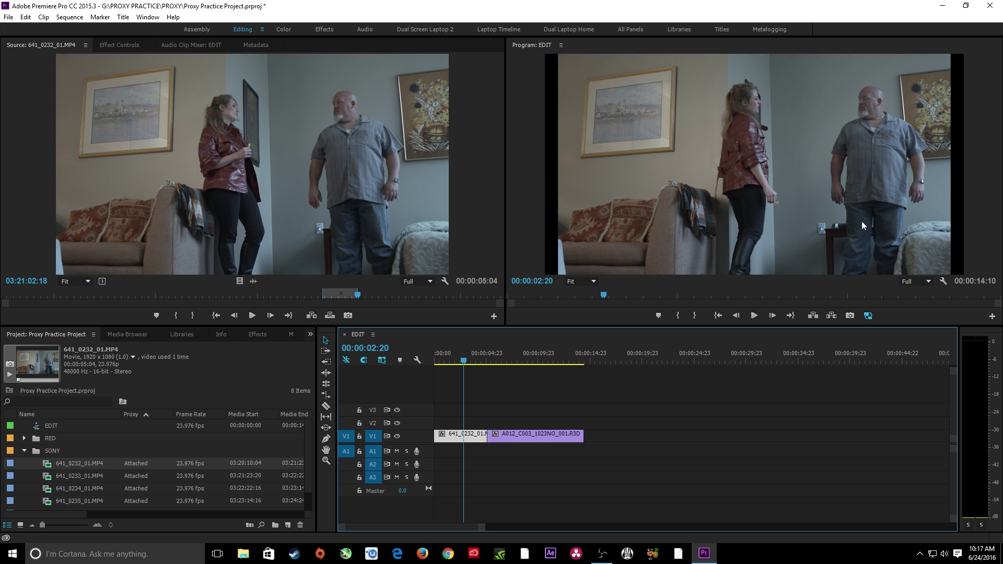
pyautogui.moveTo(468, 360); pyautogui.dragTo(475, 360)
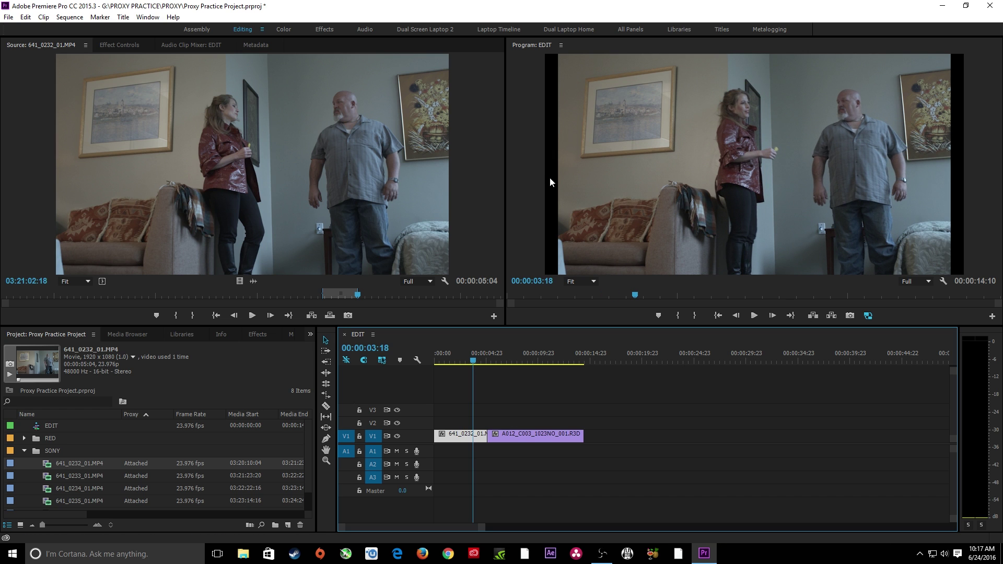
pyautogui.click(959, 207)
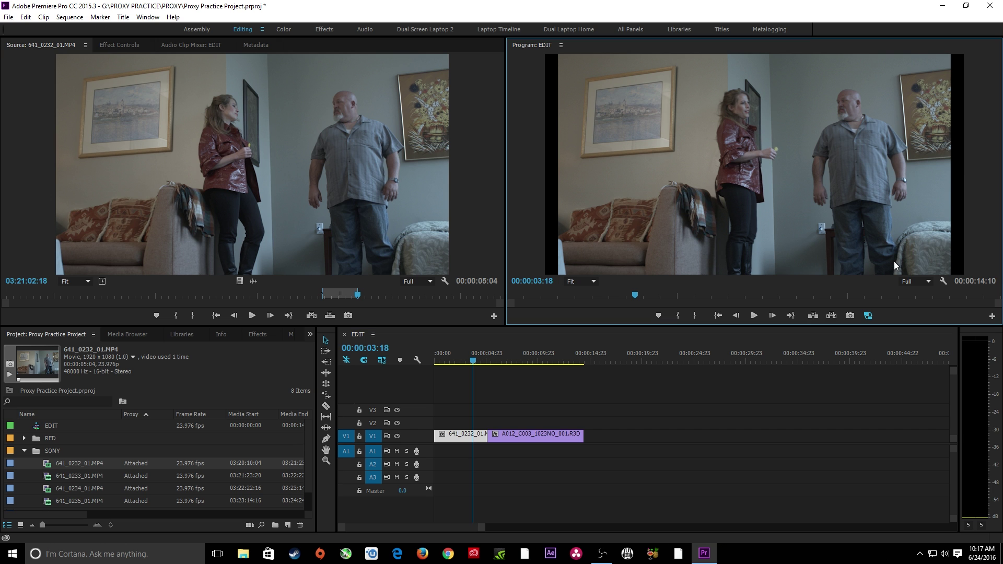
# - Play the EDIT sequence across the cut from the Sony clip into the RED clip to compare their framing
pyautogui.press('space')
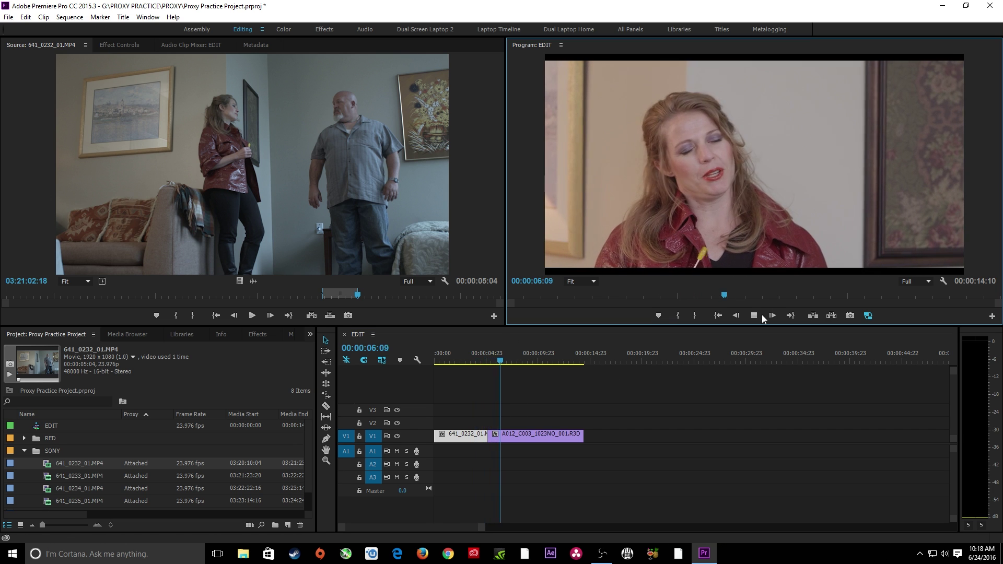
pyautogui.click(754, 316)
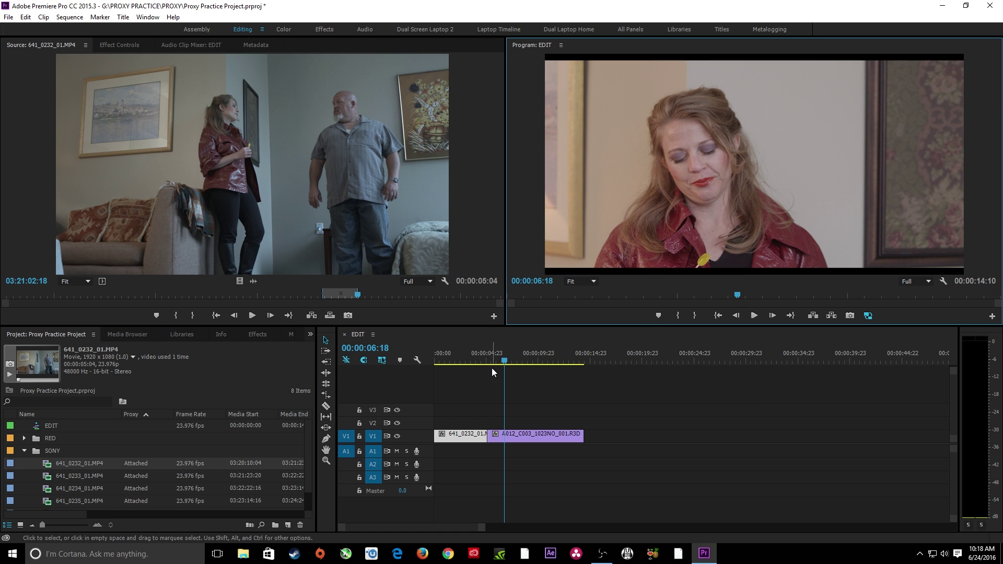
pyautogui.press('space')
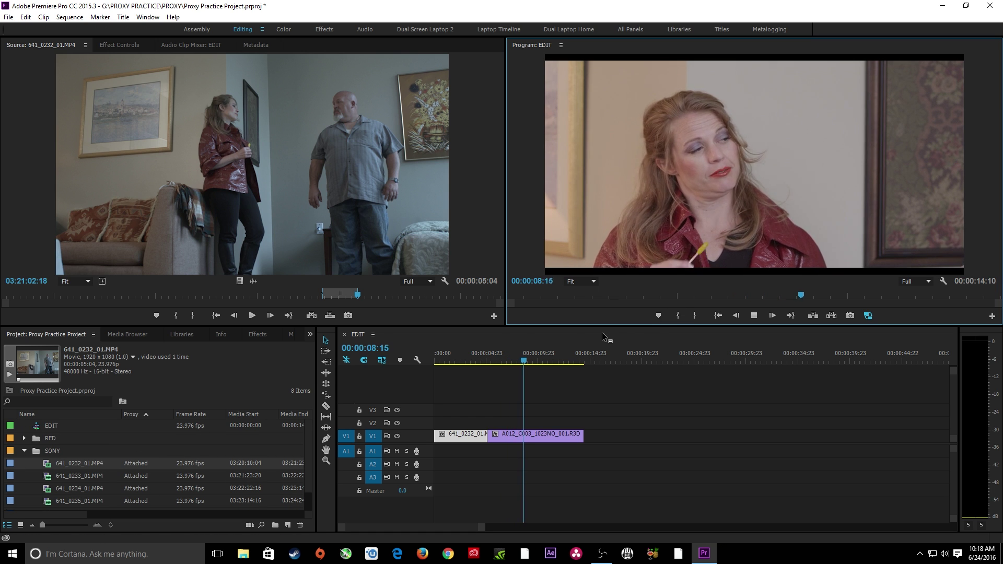
pyautogui.press('space')
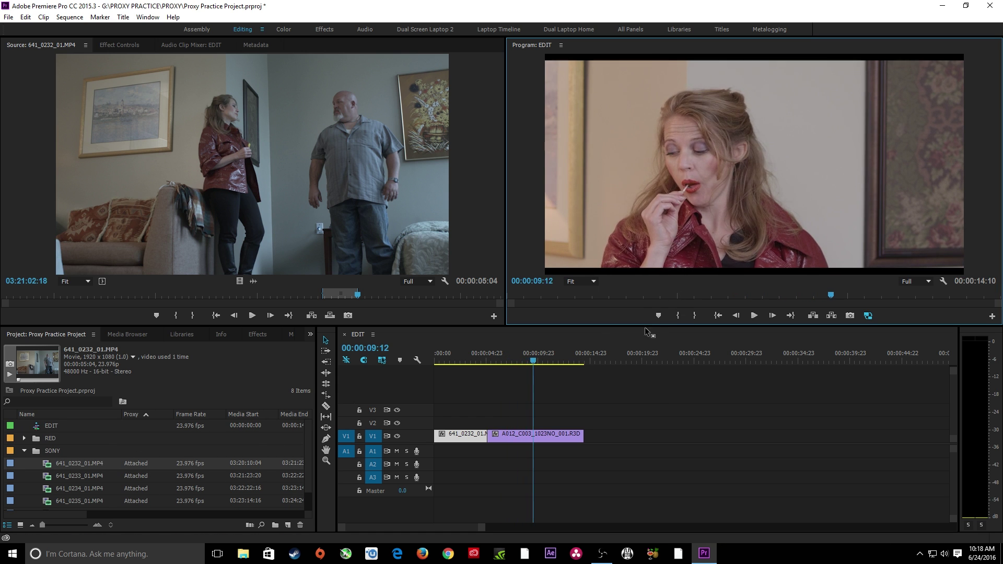
# - Turn off proxy playback for the EDIT sequence, and compare the full-resolution framing of the Sony and RED clips
pyautogui.click(865, 316)
pyautogui.moveTo(528, 354); pyautogui.dragTo(473, 360)
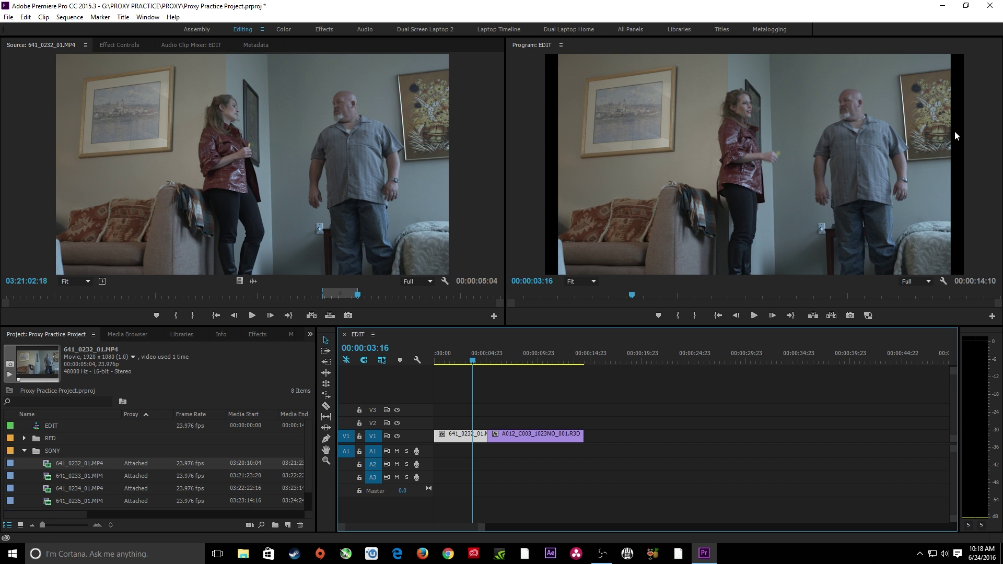
pyautogui.moveTo(521, 354); pyautogui.dragTo(531, 354)
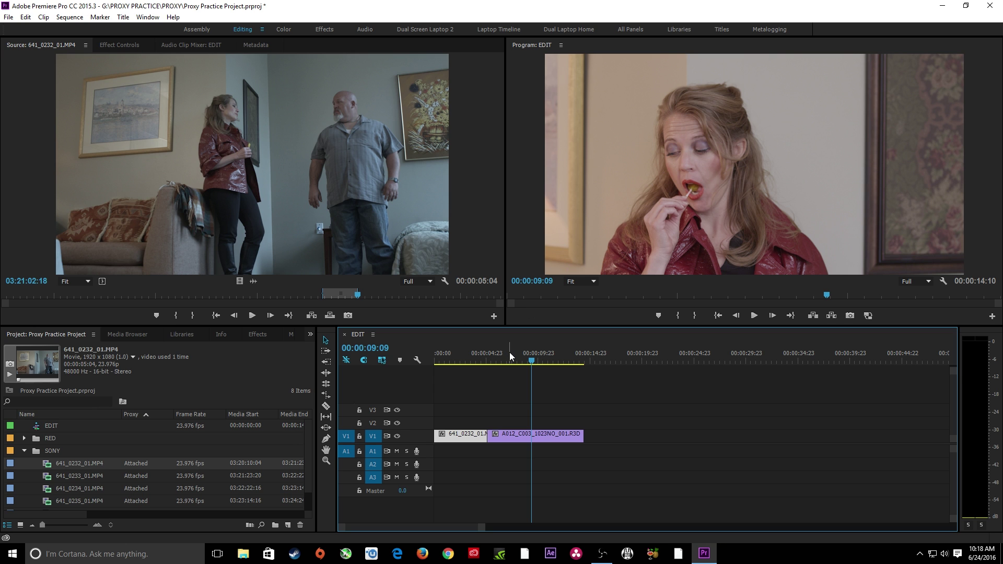
pyautogui.moveTo(510, 353); pyautogui.dragTo(469, 362)
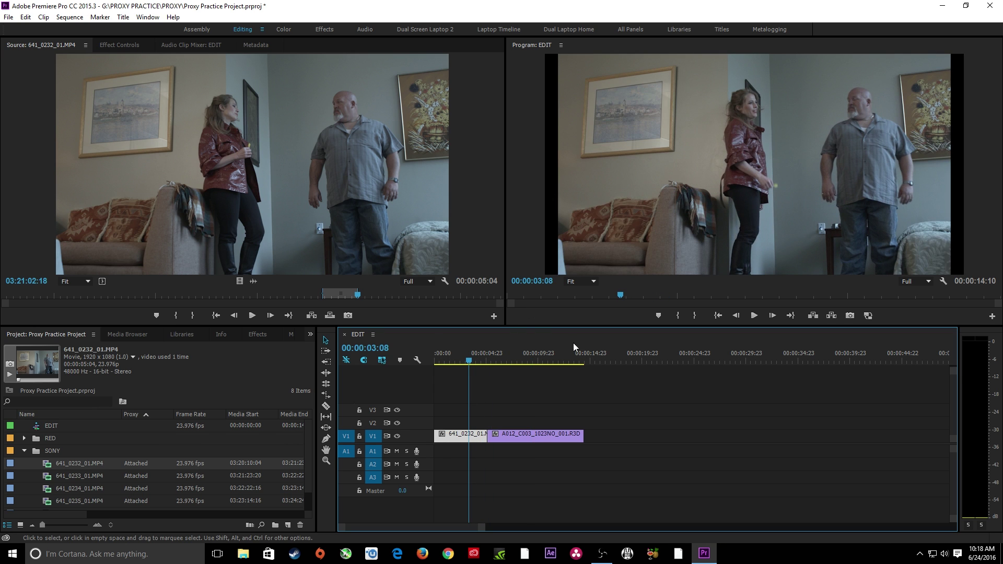
pyautogui.click(648, 210)
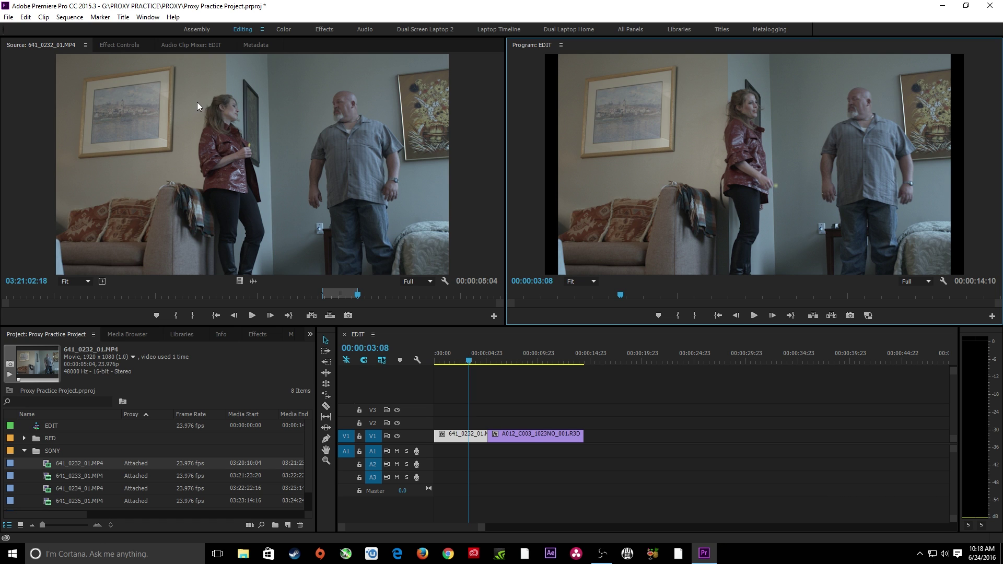
# - Set the Motion scale of 641_0232_01.MP4 to 107 so the picture fills the frame width
pyautogui.click(123, 47)
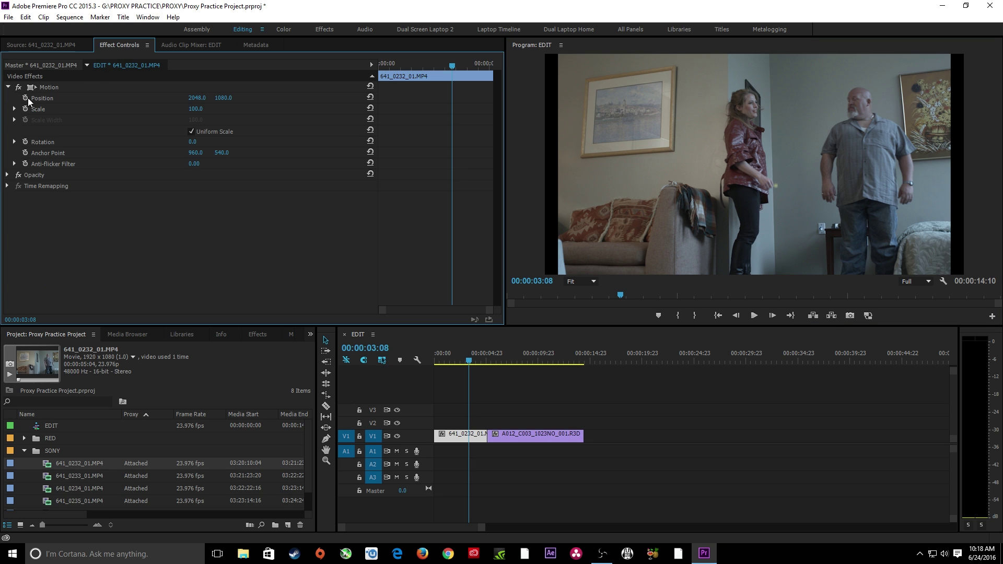
pyautogui.click(199, 109)
pyautogui.write('105')
pyautogui.press('Return')
pyautogui.click(201, 108)
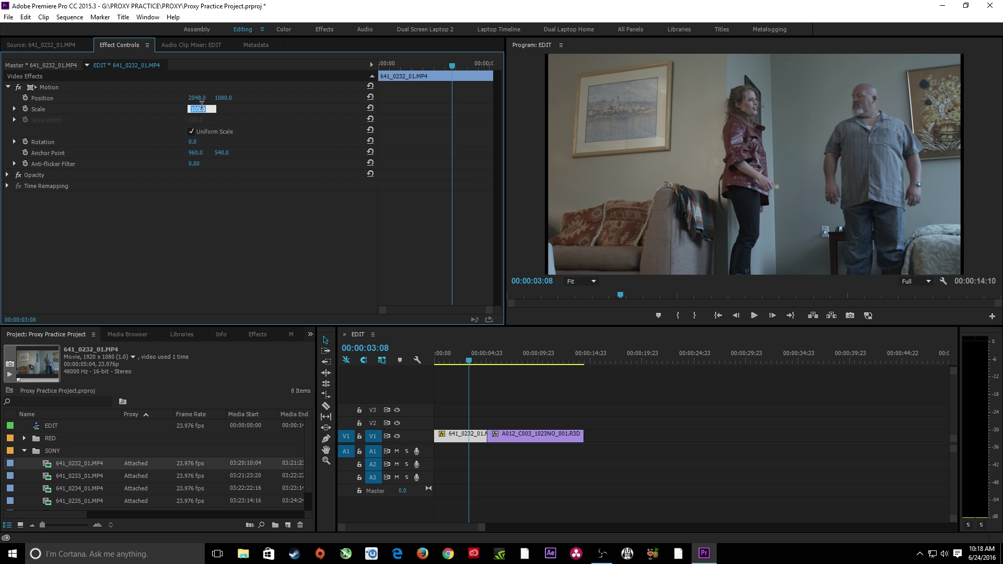
pyautogui.write('107')
pyautogui.press('Return')
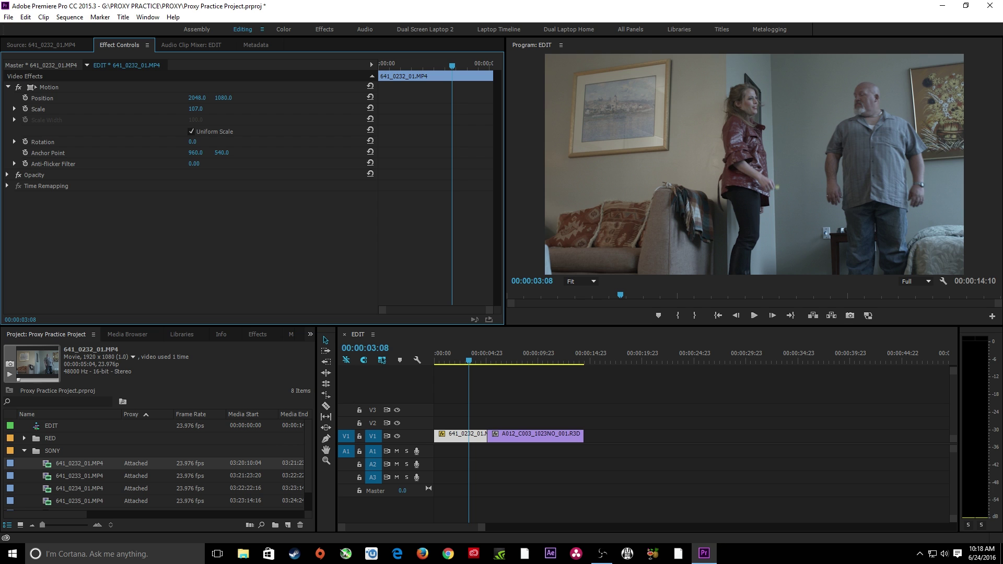
# - Change the vertical position of 641_0232_01.MP4 to 1152, and play across the cut to check the reframing
pyautogui.moveTo(223, 98); pyautogui.dragTo(261, 98)
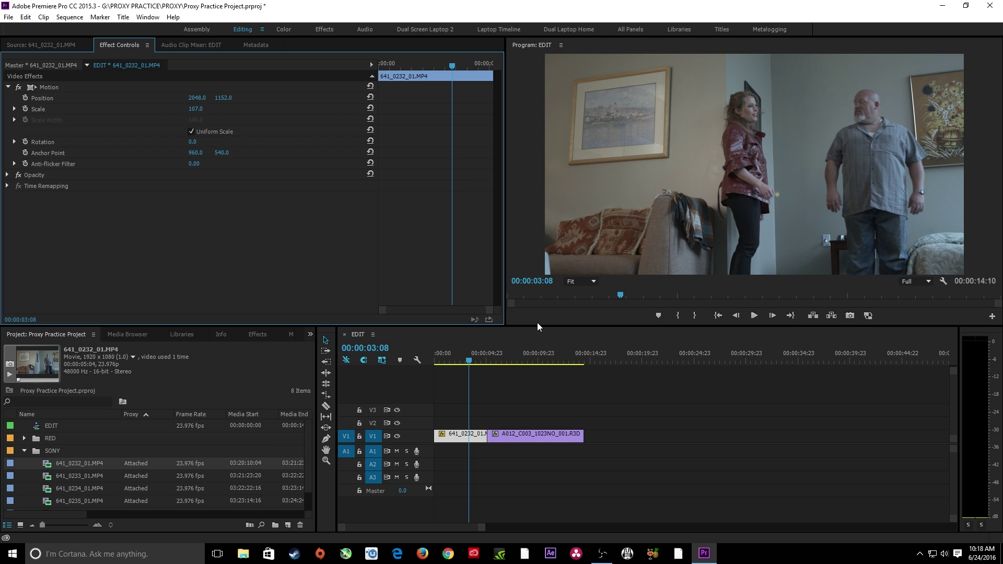
pyautogui.press('space')
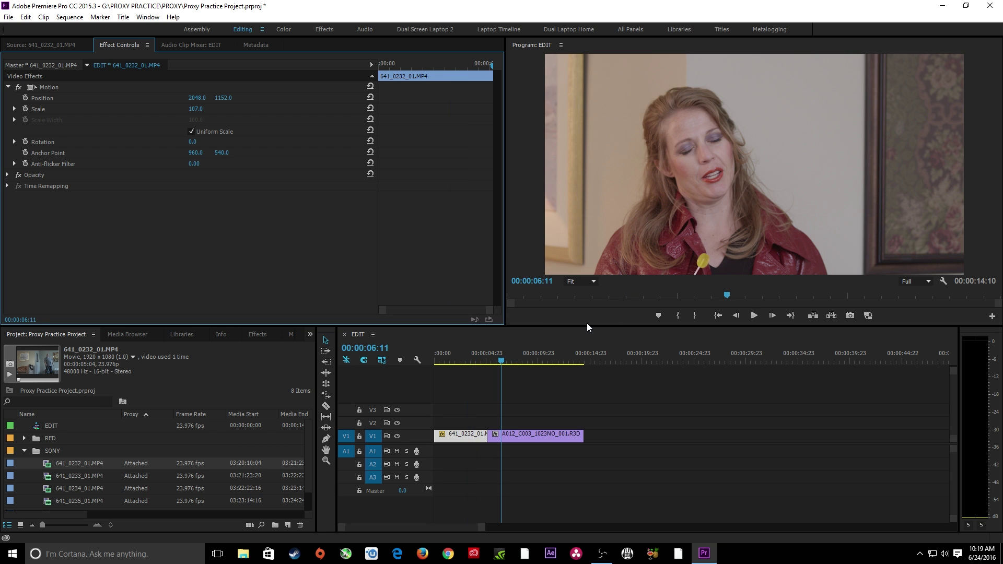
pyautogui.click(477, 361)
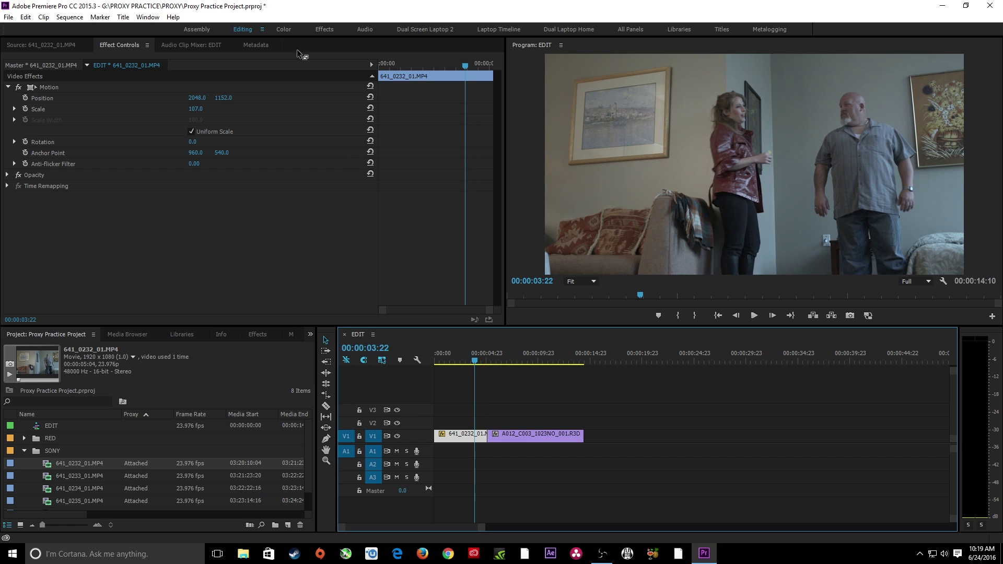
# - Switch to the Color workspace and set the Lumetri Scopes to show only the RGB Parade
pyautogui.click(284, 30)
pyautogui.click(133, 48)
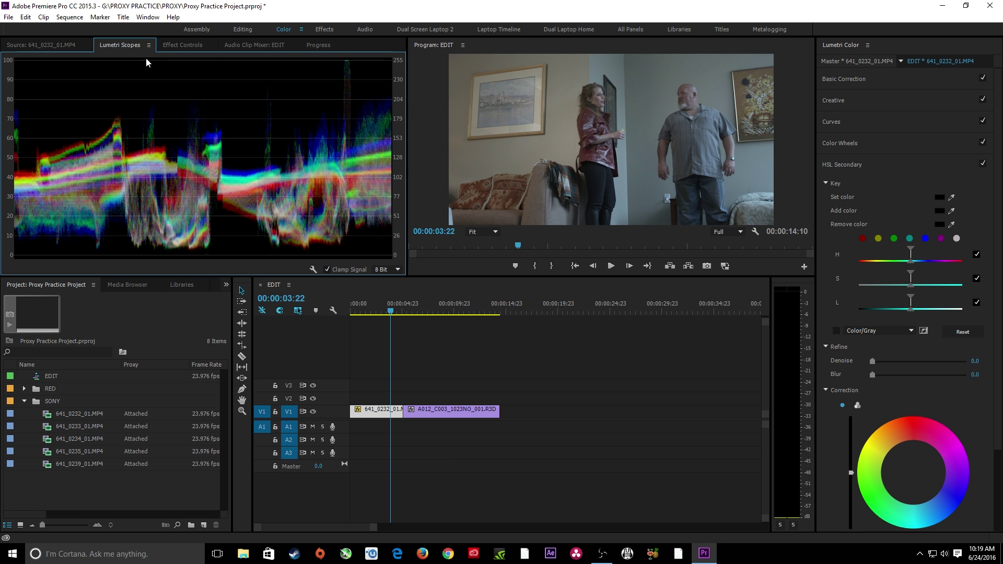
pyautogui.rightClick(307, 178)
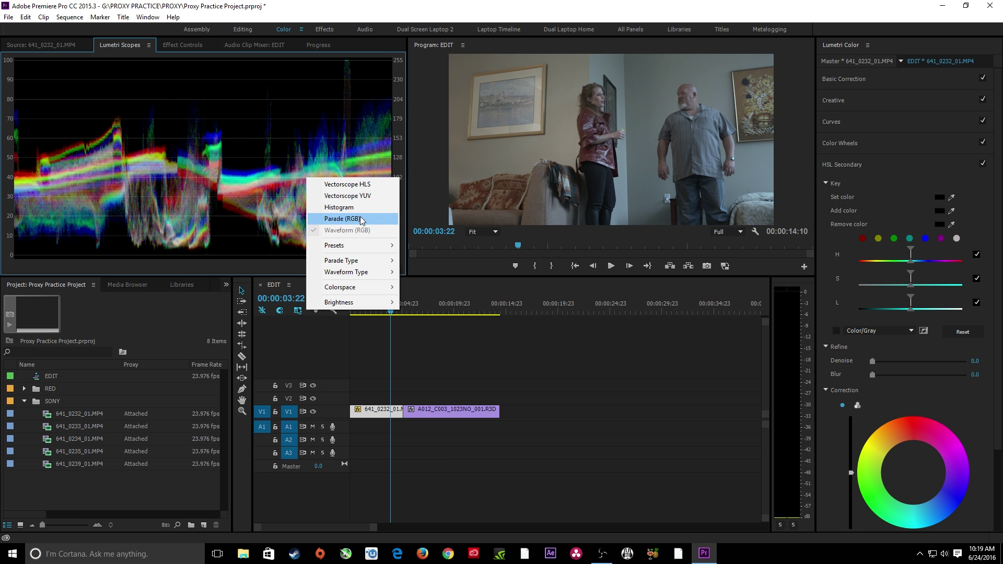
pyautogui.click(343, 223)
pyautogui.rightClick(164, 163)
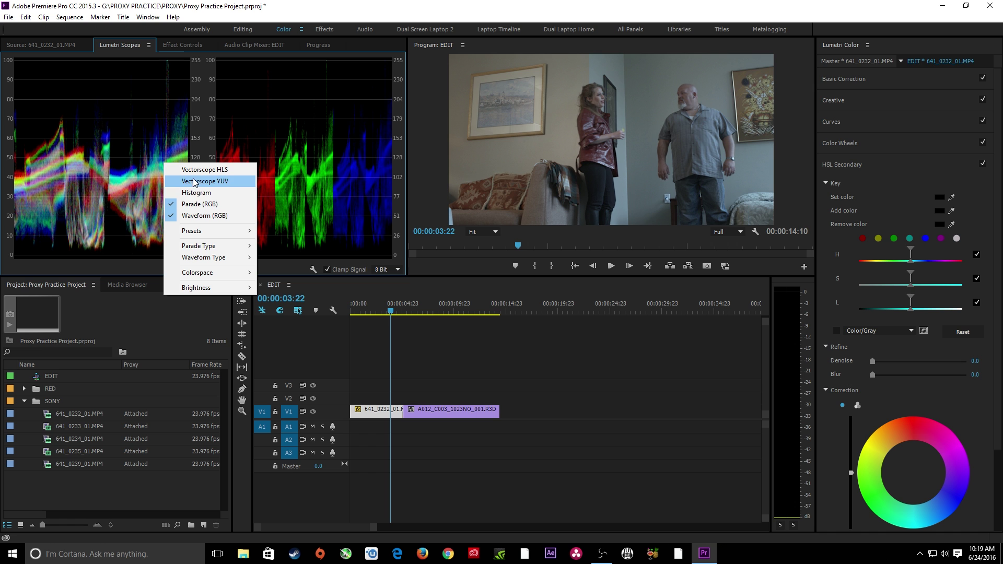
pyautogui.click(208, 215)
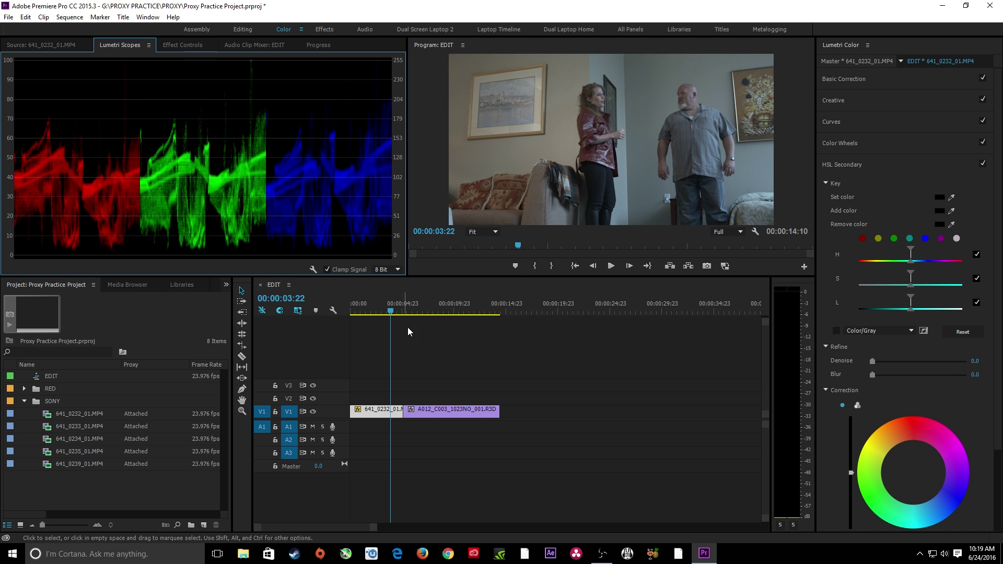
# - Cool the white balance of RED clip A012_C003 at 00:00:07:03 by lowering its Basic Correction temperature to -17.8
pyautogui.click(427, 313)
pyautogui.moveTo(428, 313)
pyautogui.mouseDown()
pyautogui.moveTo(380, 312)
pyautogui.moveTo(424, 313)
pyautogui.mouseUp()
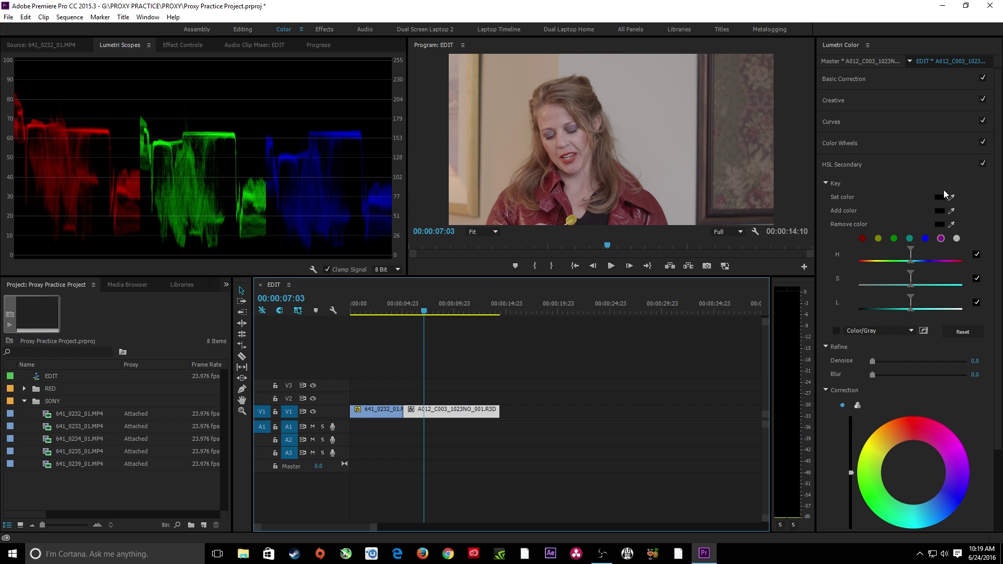
pyautogui.click(877, 80)
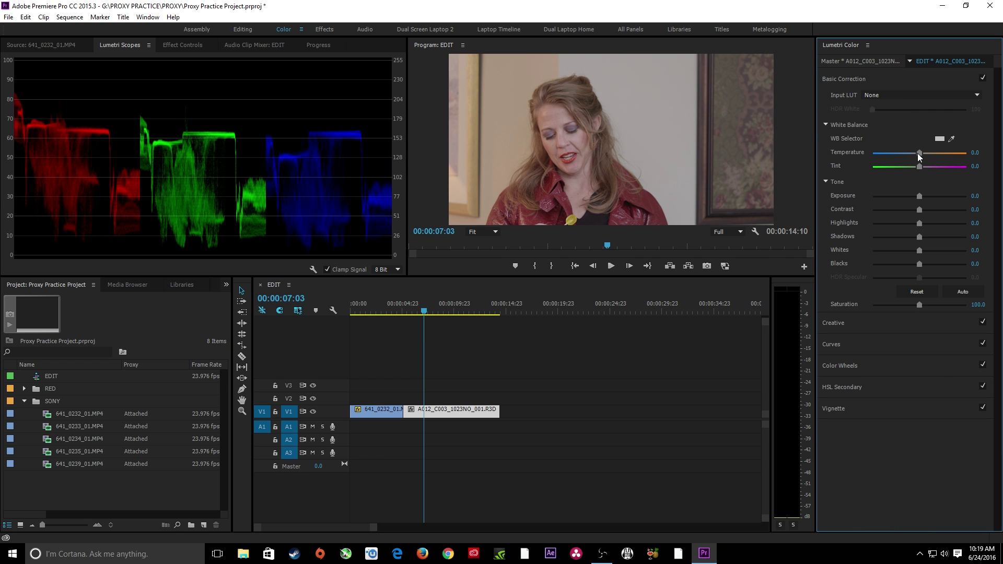
pyautogui.moveTo(919, 154); pyautogui.dragTo(917, 154)
pyautogui.moveTo(916, 158); pyautogui.dragTo(913, 159)
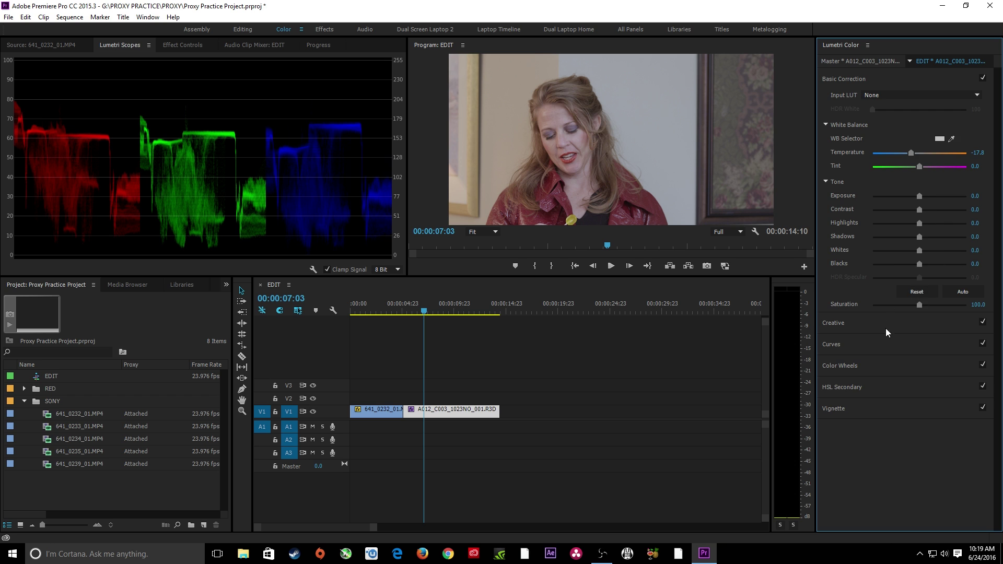
# - Lower the highlight end point of the red RGB curve slightly on RED clip A012_C003
pyautogui.click(888, 344)
pyautogui.click(904, 174)
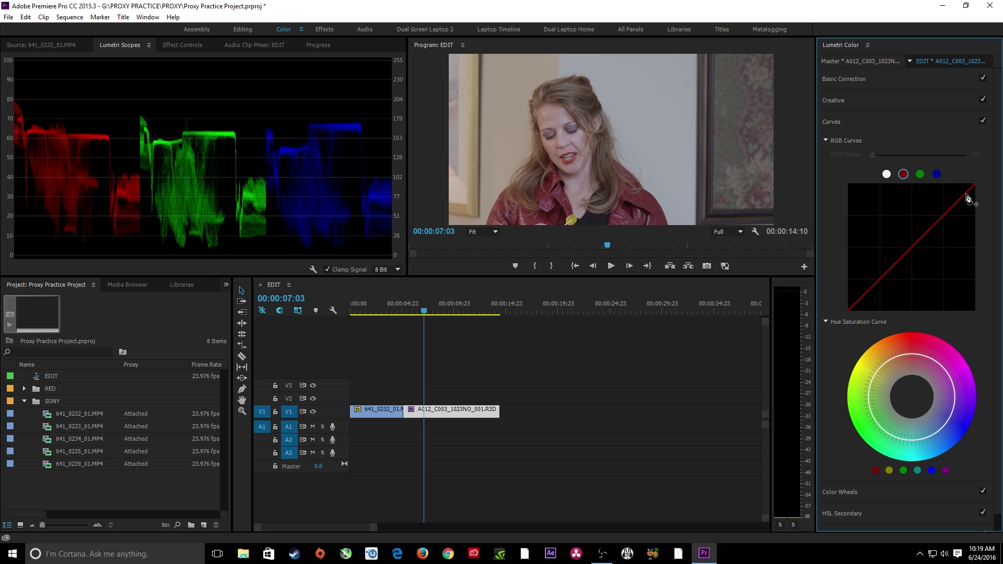
pyautogui.moveTo(973, 187); pyautogui.dragTo(975, 192)
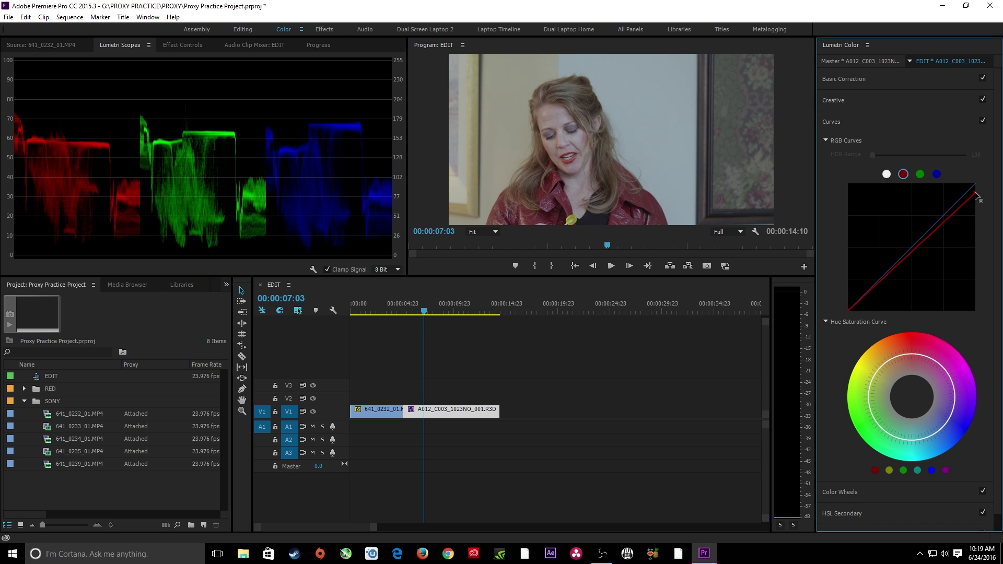
# - Lower the highlight end point of the blue RGB curve slightly on Sony clip 641_0232_01.MP4 at 00:00:03:18
pyautogui.moveTo(433, 306); pyautogui.dragTo(389, 306)
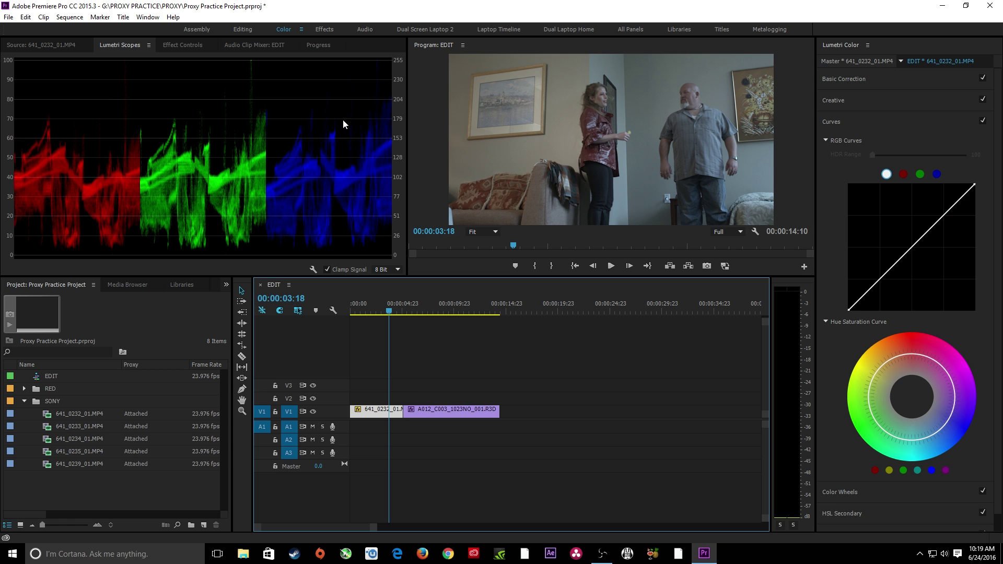
pyautogui.click(937, 174)
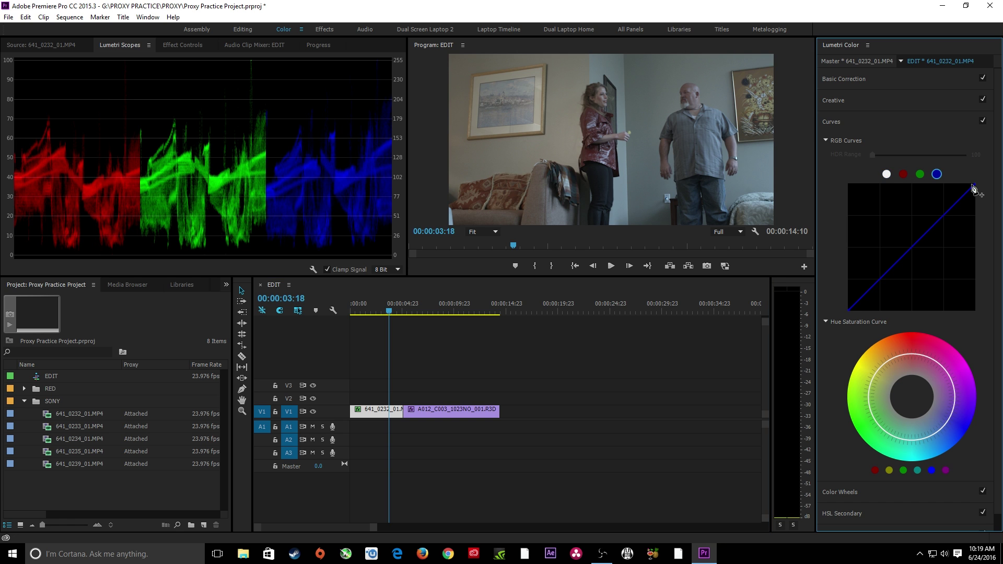
pyautogui.moveTo(975, 185); pyautogui.dragTo(975, 195)
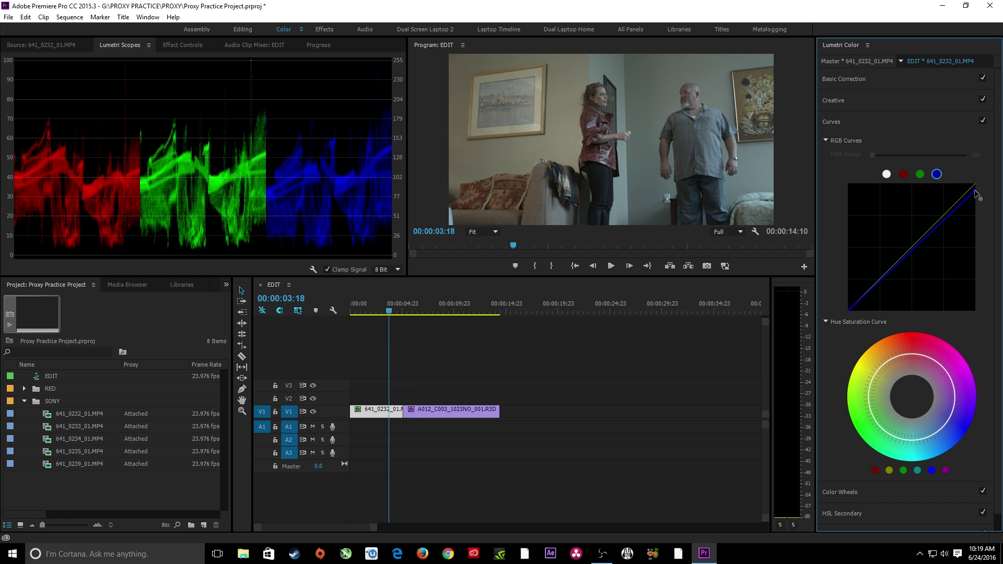
# - Lower the highlight end point of the red RGB curve a little further on RED clip A012_C003 at 00:00:05:20
pyautogui.click(405, 311)
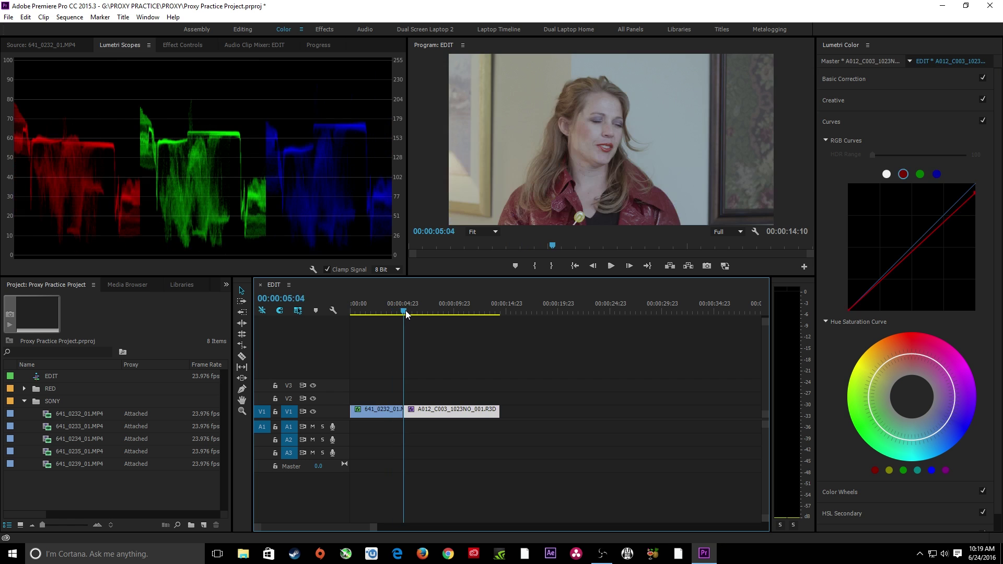
pyautogui.moveTo(405, 311)
pyautogui.mouseDown()
pyautogui.moveTo(385, 308)
pyautogui.moveTo(412, 313)
pyautogui.mouseUp()
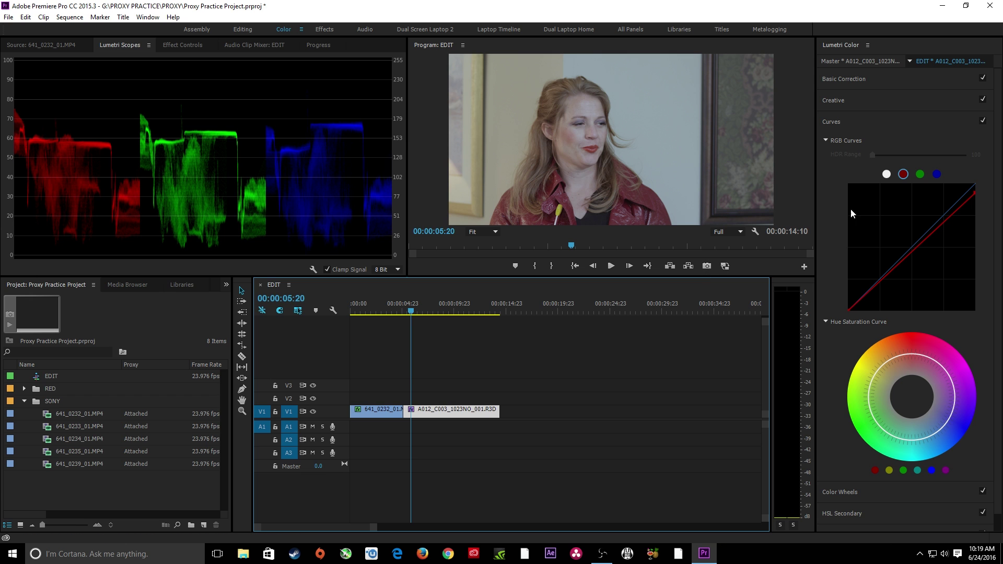
pyautogui.click(975, 196)
pyautogui.moveTo(975, 196); pyautogui.dragTo(976, 199)
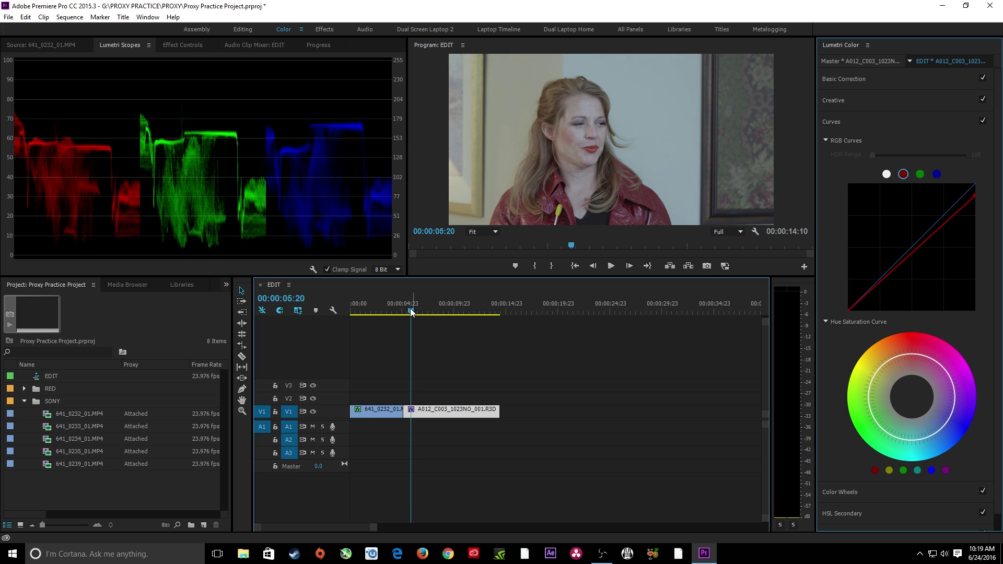
# - Raise the Basic Correction exposure of 641_0232_01.MP4 to 0.2 at 00:00:03:00
pyautogui.click(382, 309)
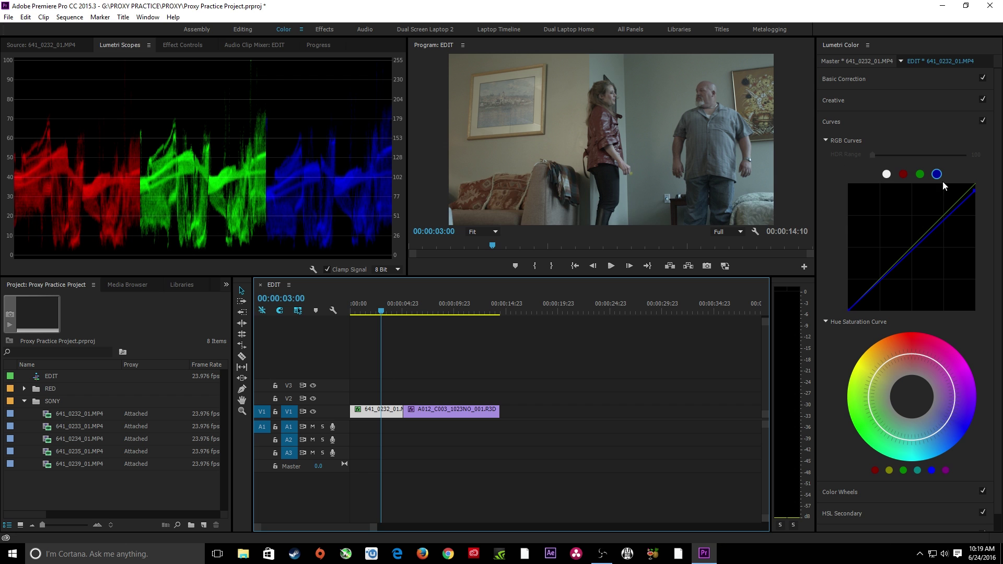
pyautogui.click(857, 81)
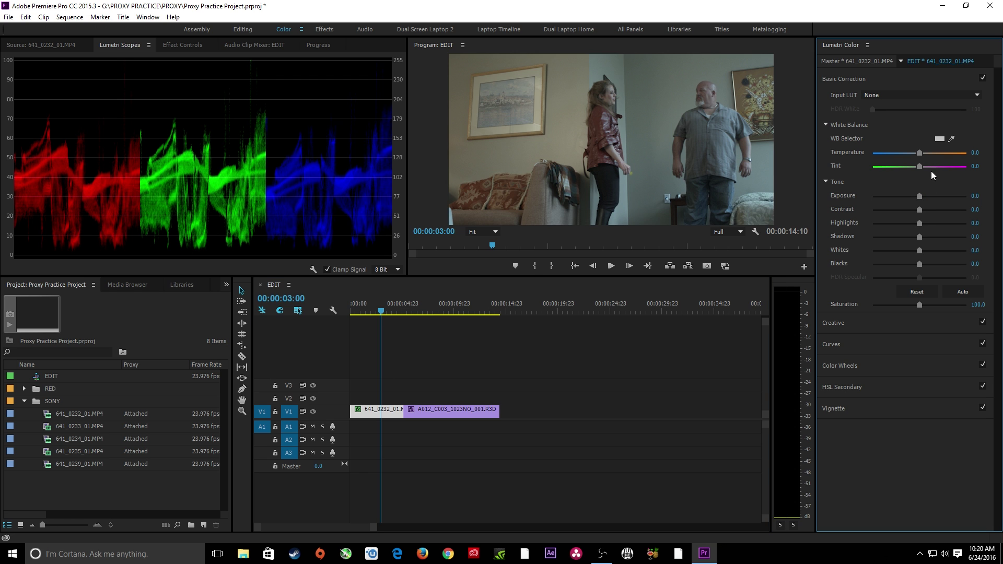
pyautogui.moveTo(920, 198); pyautogui.dragTo(922, 196)
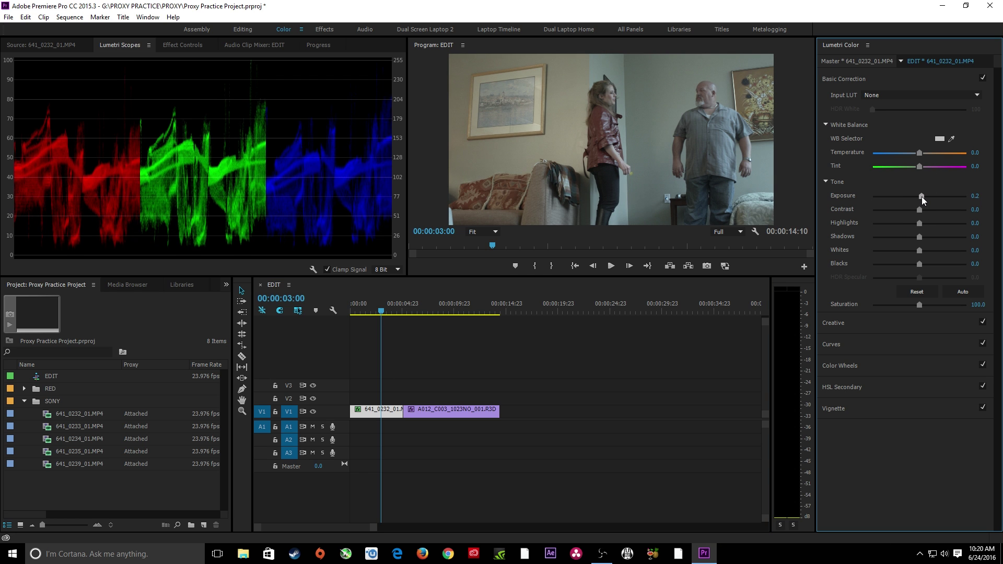
# - Set the Basic Correction exposure of RED clip A012_C003 to -0.1 and play across the cut to compare the two shots
pyautogui.press('space')
pyautogui.press('space')
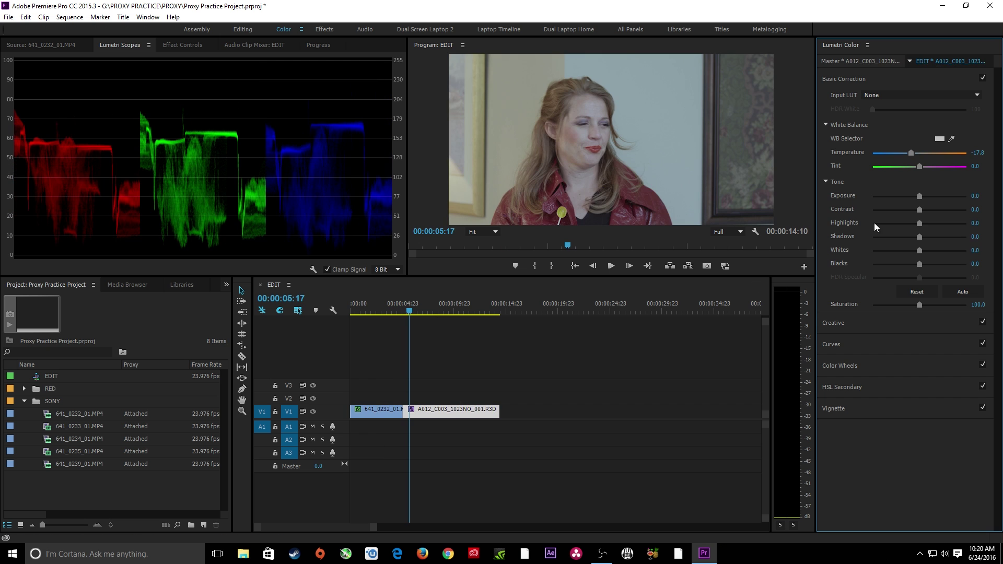
pyautogui.moveTo(915, 203); pyautogui.dragTo(919, 199)
pyautogui.hotkey('shift', 'k')
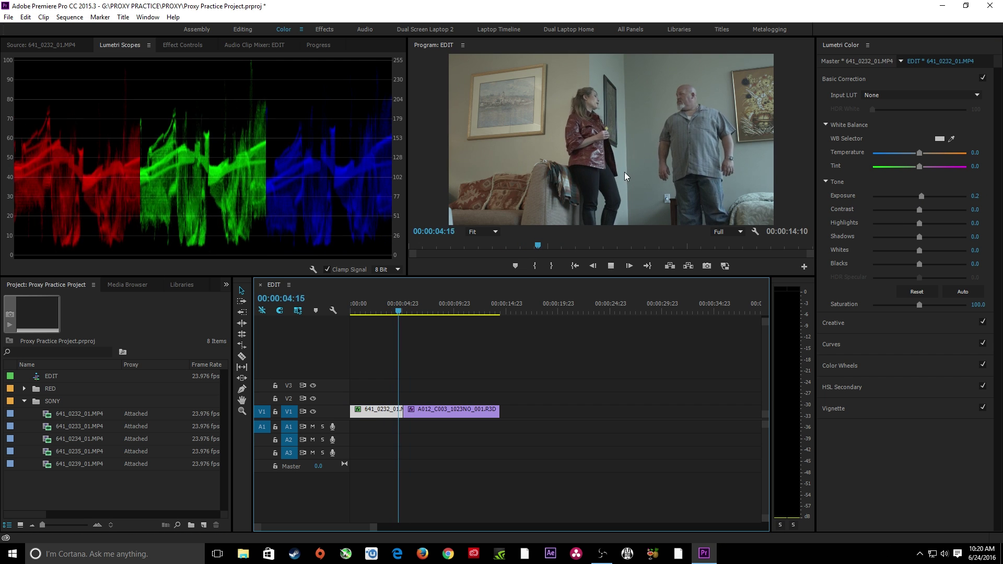
pyautogui.press('space')
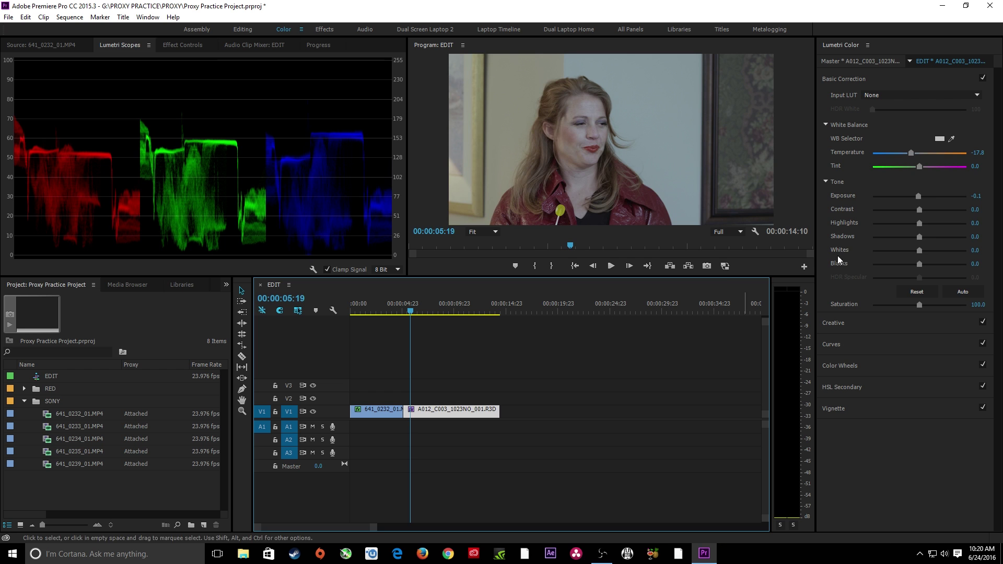
# - Raise the Basic Correction contrast to 28.9 on RED clip A012_C003 and to 25.6 on 641_0232_01.MP4
pyautogui.moveTo(916, 209); pyautogui.dragTo(933, 209)
pyautogui.click(389, 308)
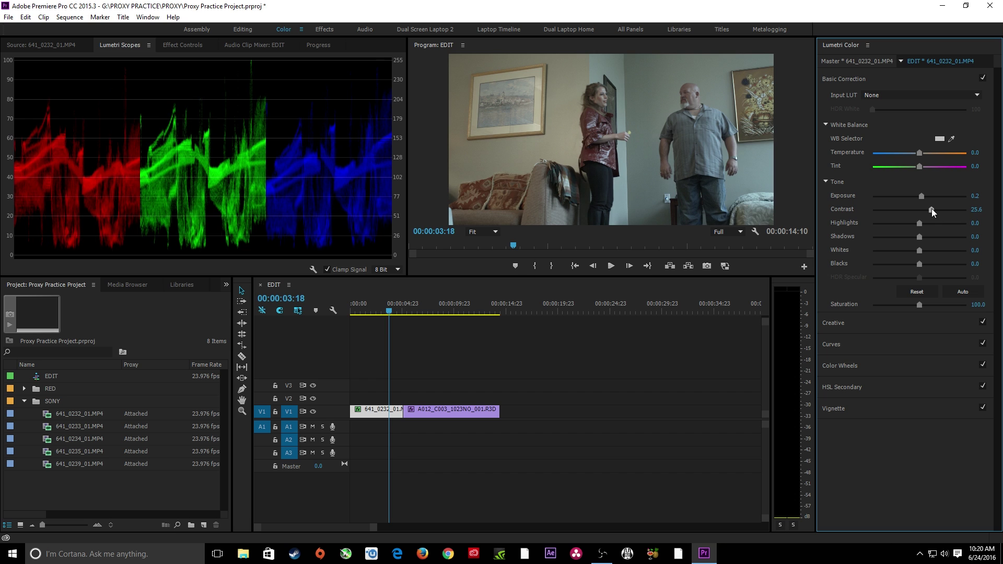
pyautogui.click(613, 245)
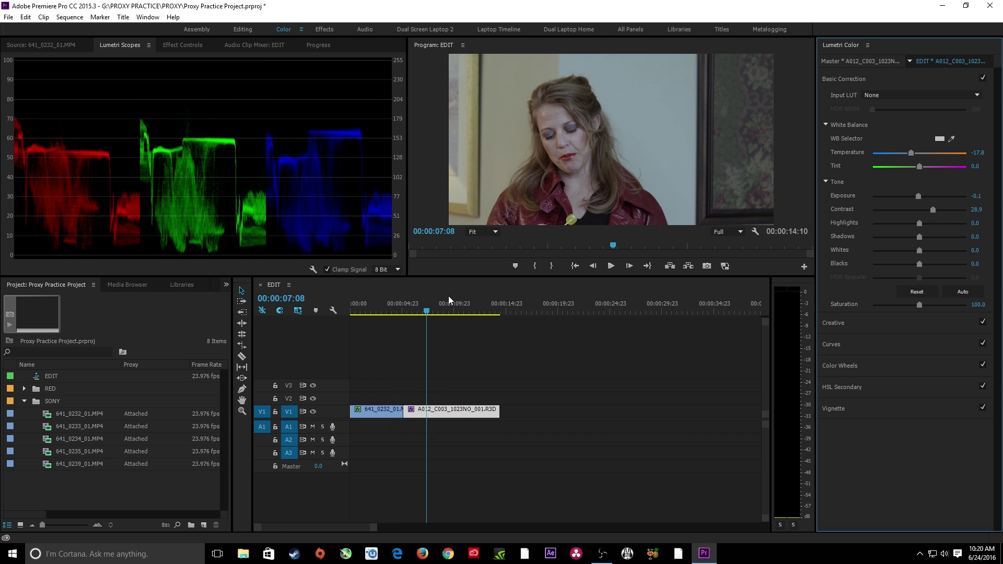
# - Collapse the SONY bin and show the HSL Secondary settings for RED clip A012_C003
pyautogui.click(28, 400)
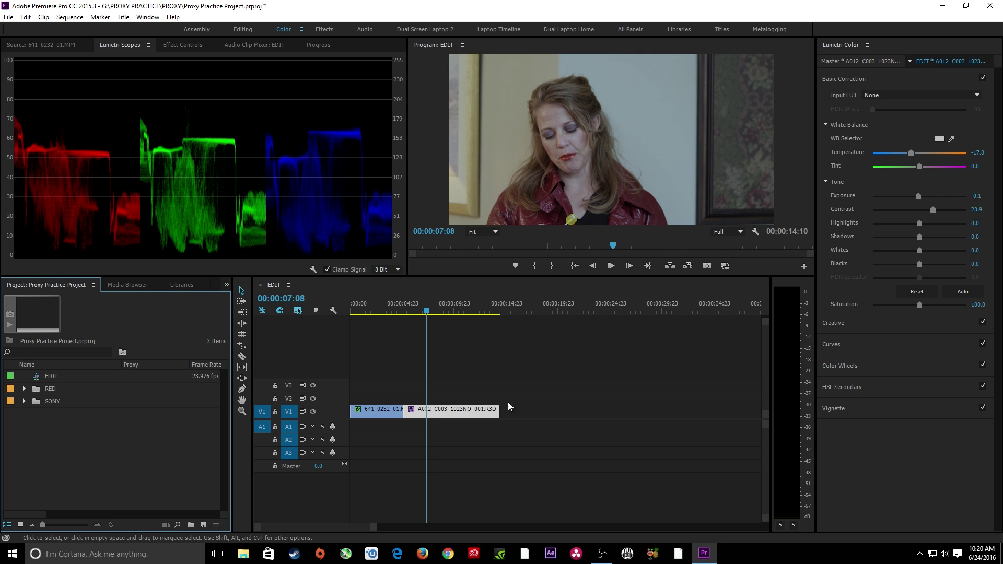
pyautogui.moveTo(601, 550)
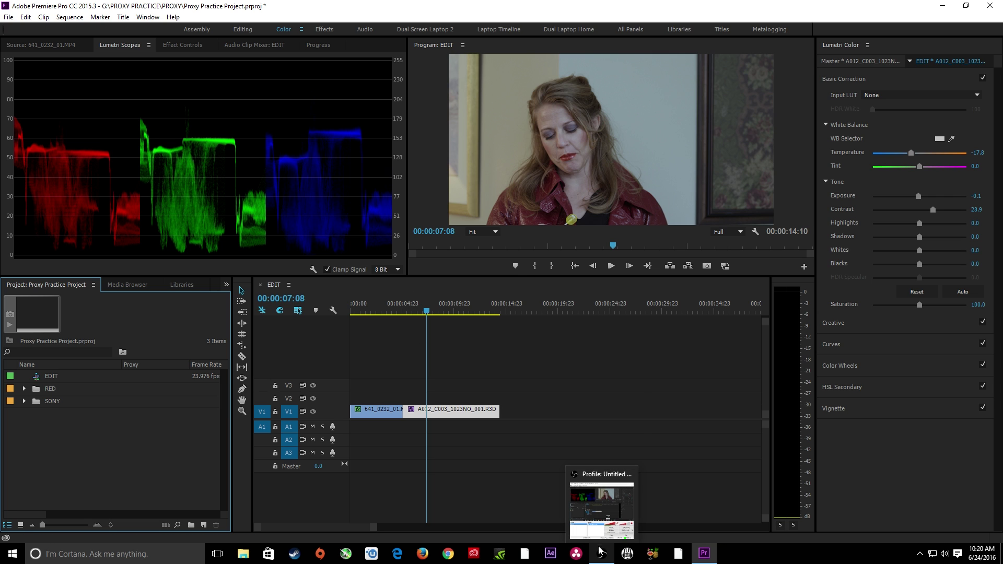
pyautogui.click(870, 390)
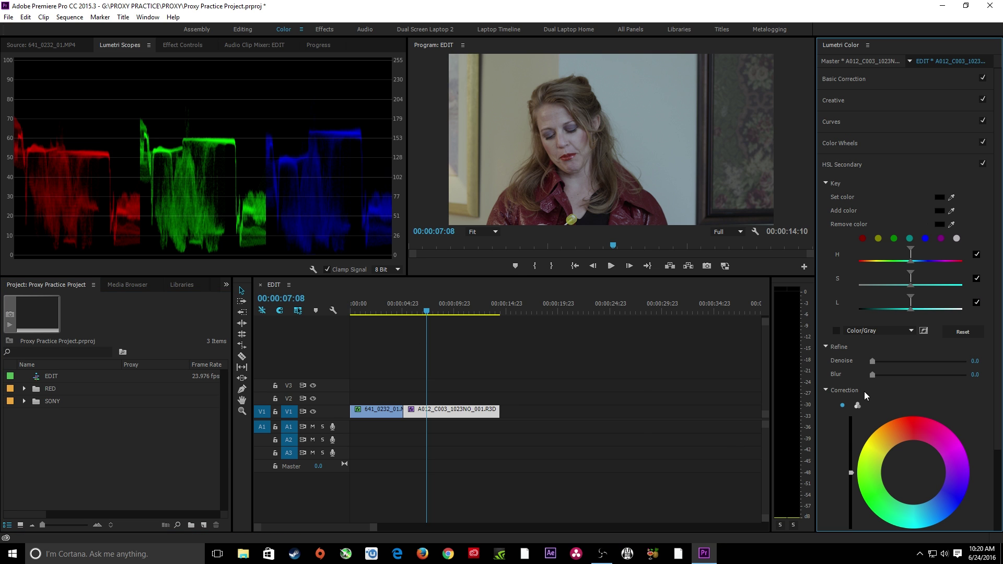